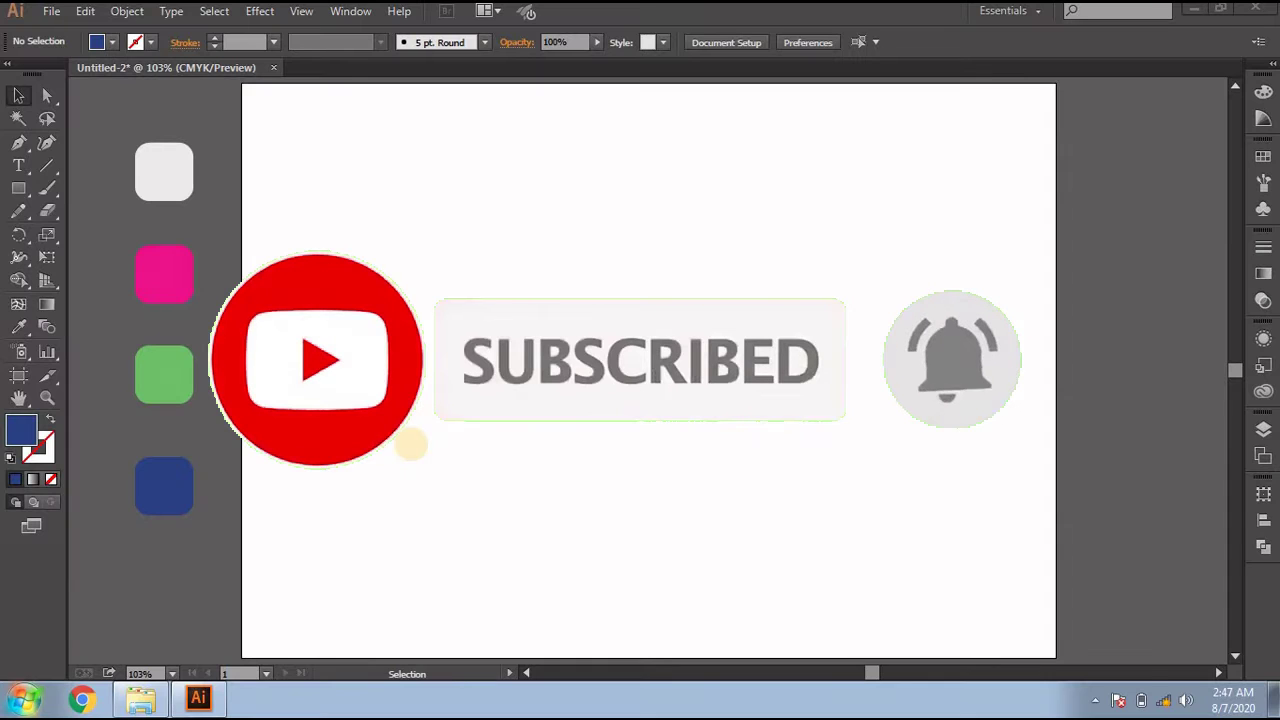
Choose the Ellipse Tool from the Rectangle tool flyout.
mouse_move(18, 188)
left_mouse_down()
mouse_move(94, 208)
mouse_move(94, 233)
left_mouse_up()
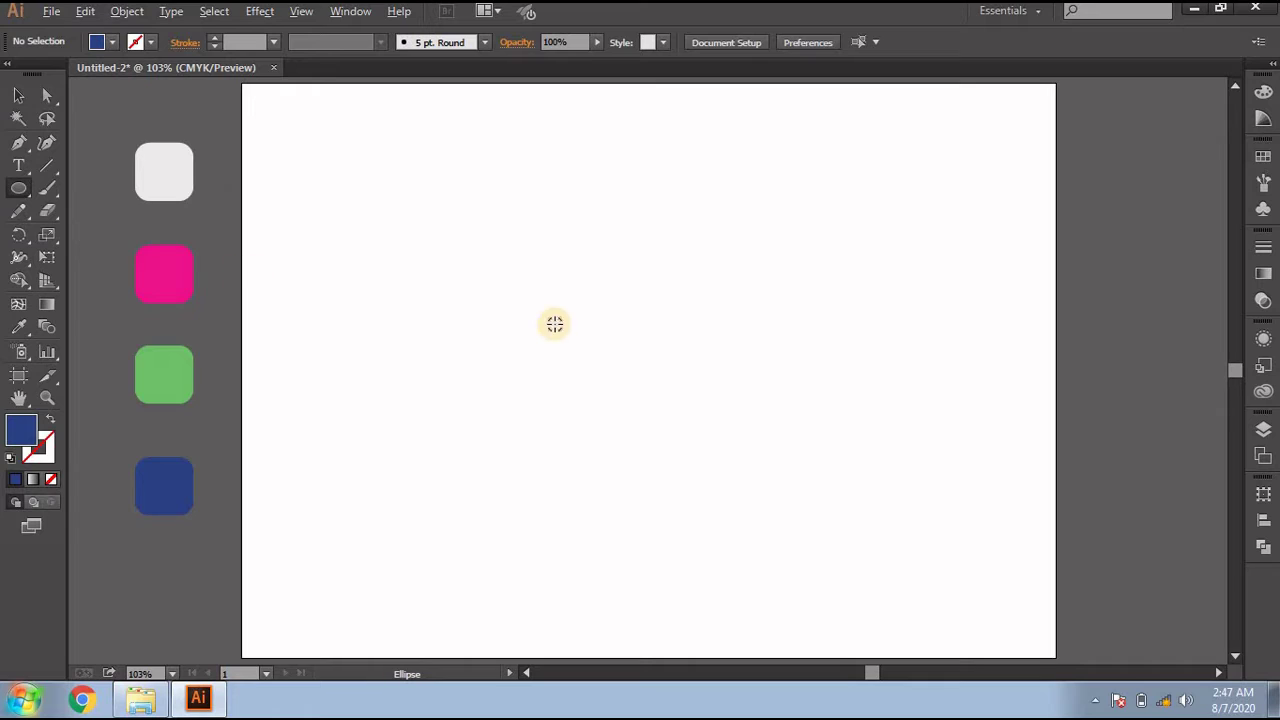
Draw a tall navy oval near the page centre and shift it up-left.
scroll(554, 320, "up", 1)
left_click_drag(482, 259, 557, 399)
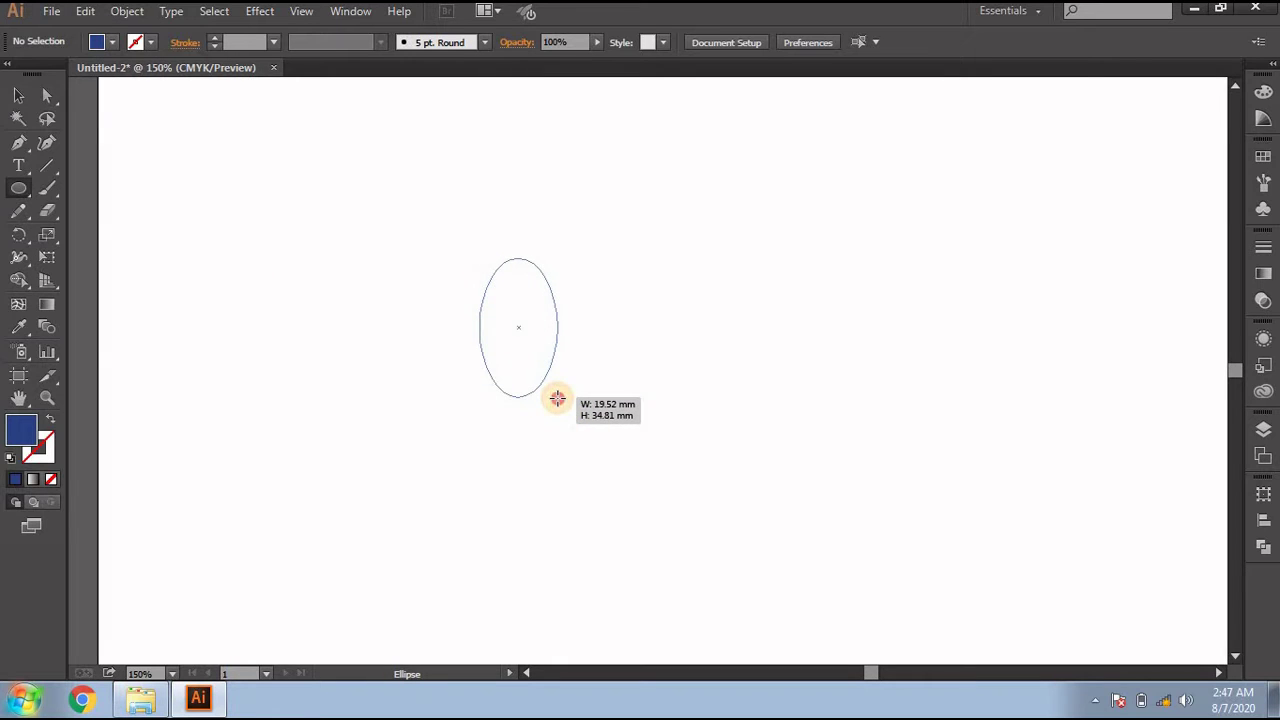
left_click_drag(557, 399, 551, 400)
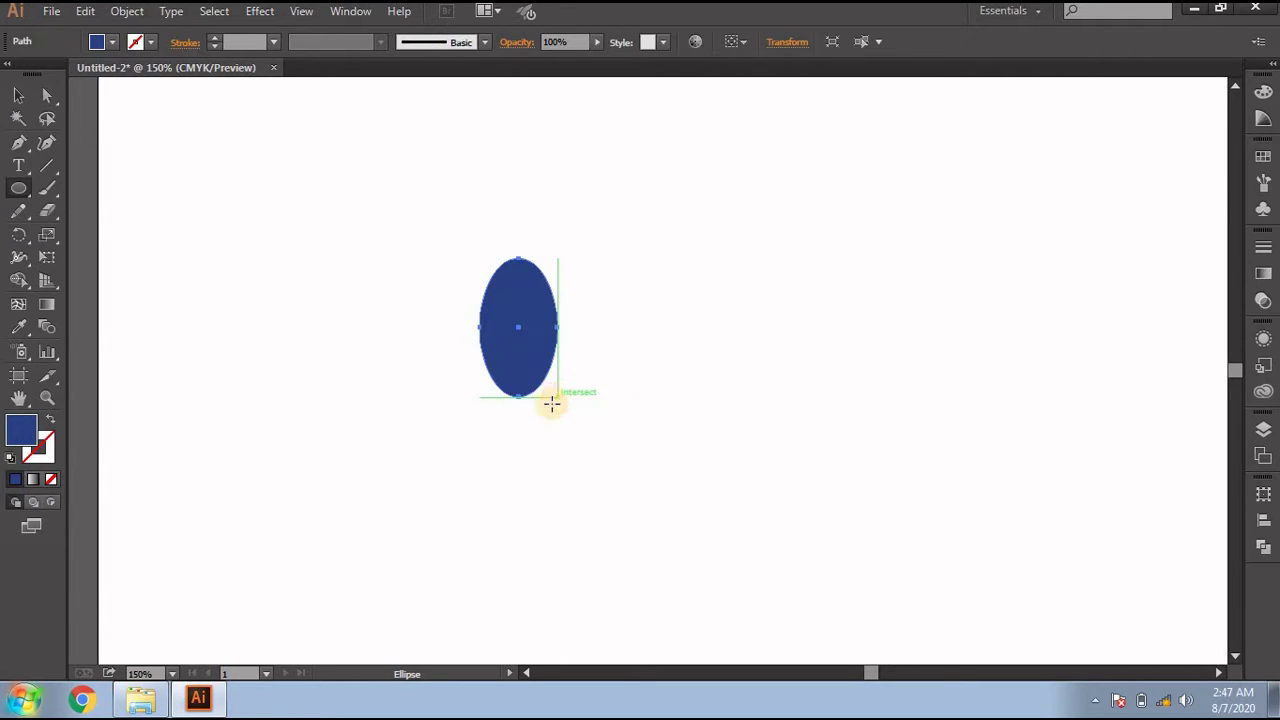
scroll(149, 363, "down", 1)
scroll(149, 363, "left", 3)
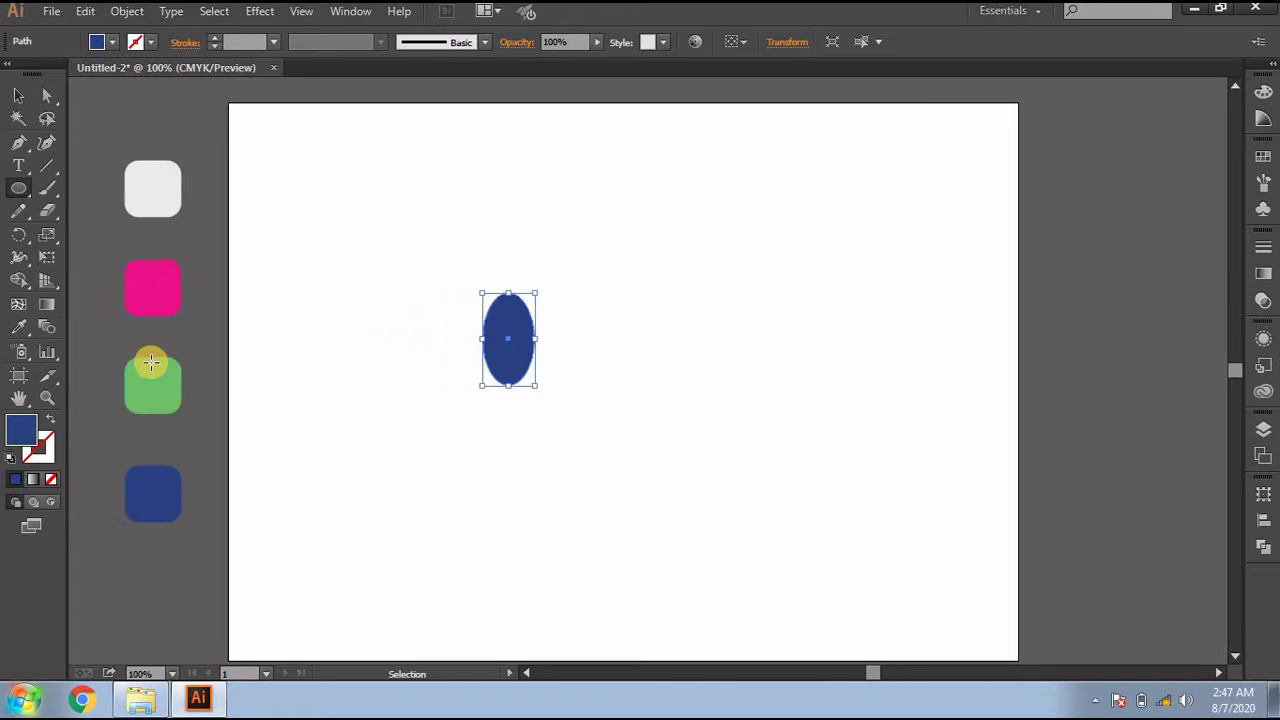
left_click(18, 95)
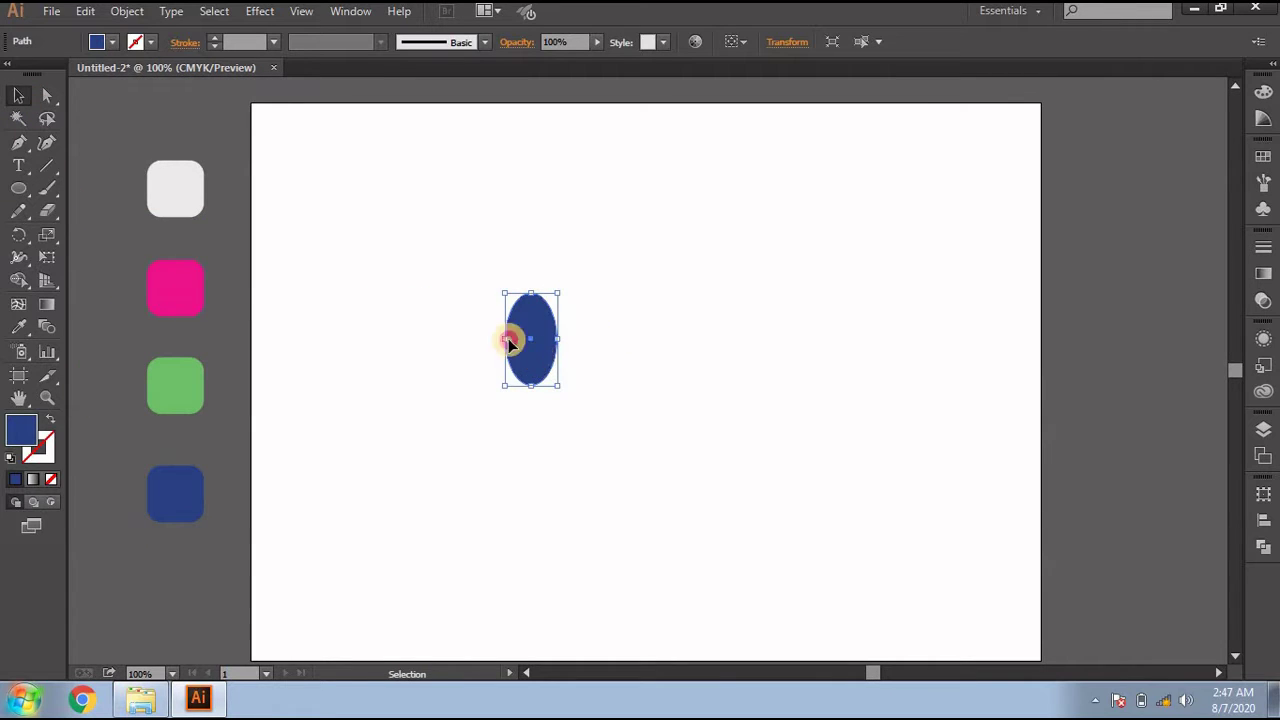
left_click_drag(543, 367, 478, 280)
left_click(534, 385)
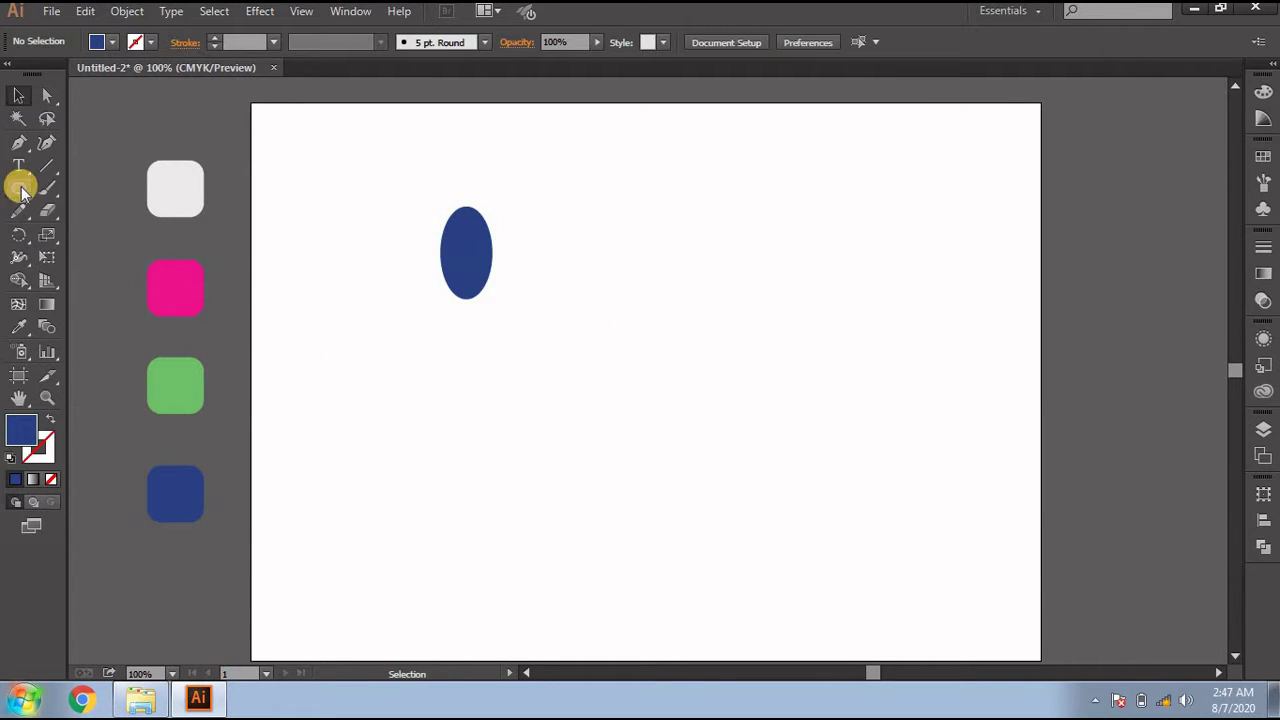
Draw a thin navy rectangle handle extending down from the oval.
left_click(95, 197)
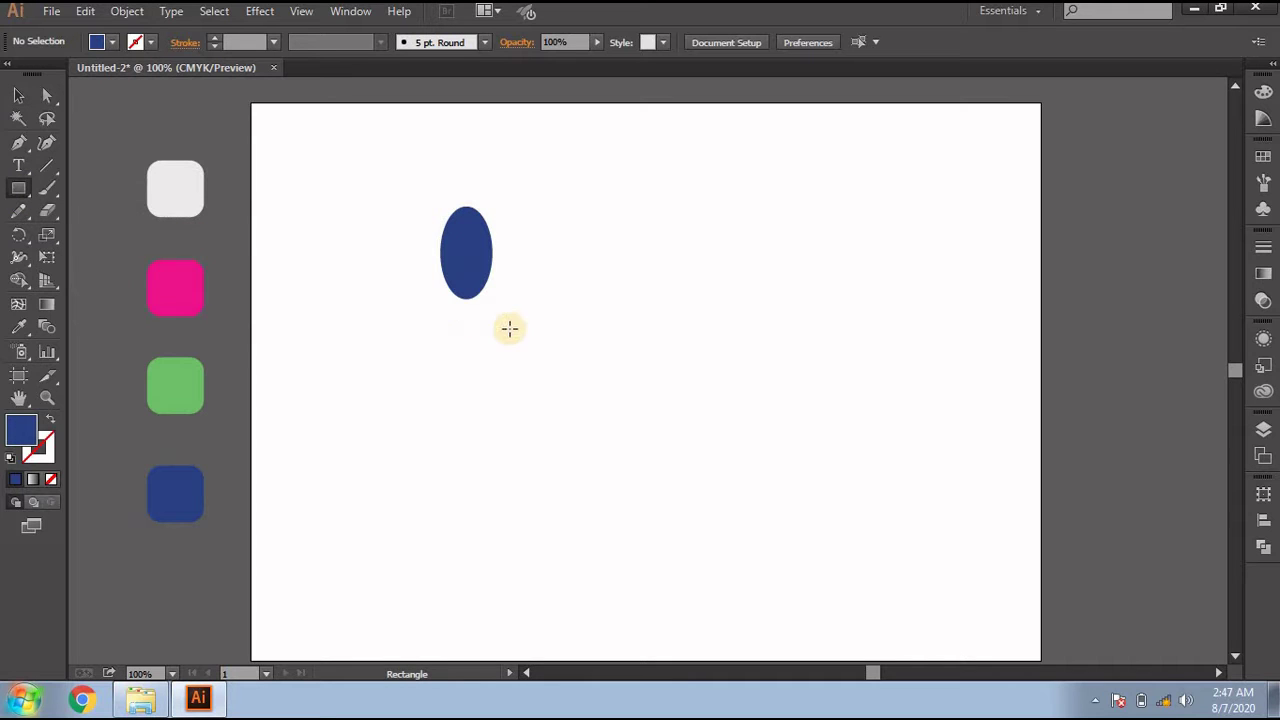
left_click_drag(460, 288, 474, 440)
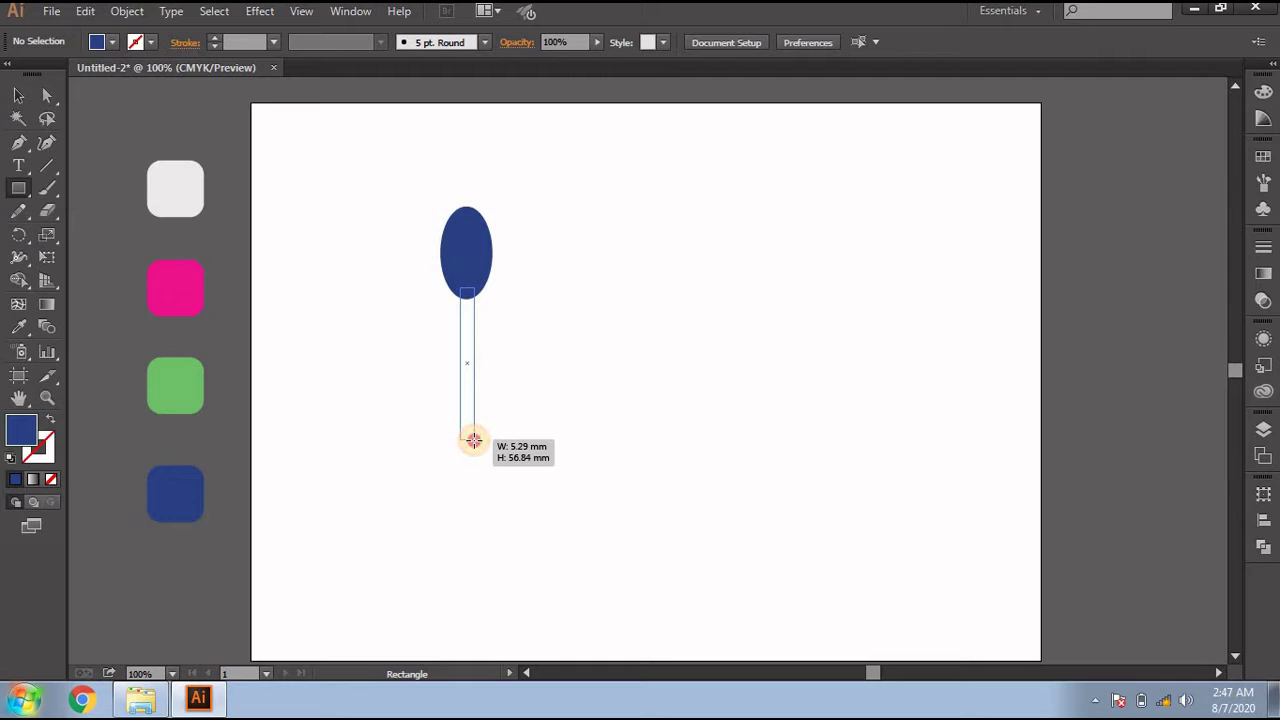
left_click_drag(474, 440, 471, 447)
Horizontally centre the oval on the handle, then select both spoon parts.
left_click(18, 90)
left_click(484, 274, "shift")
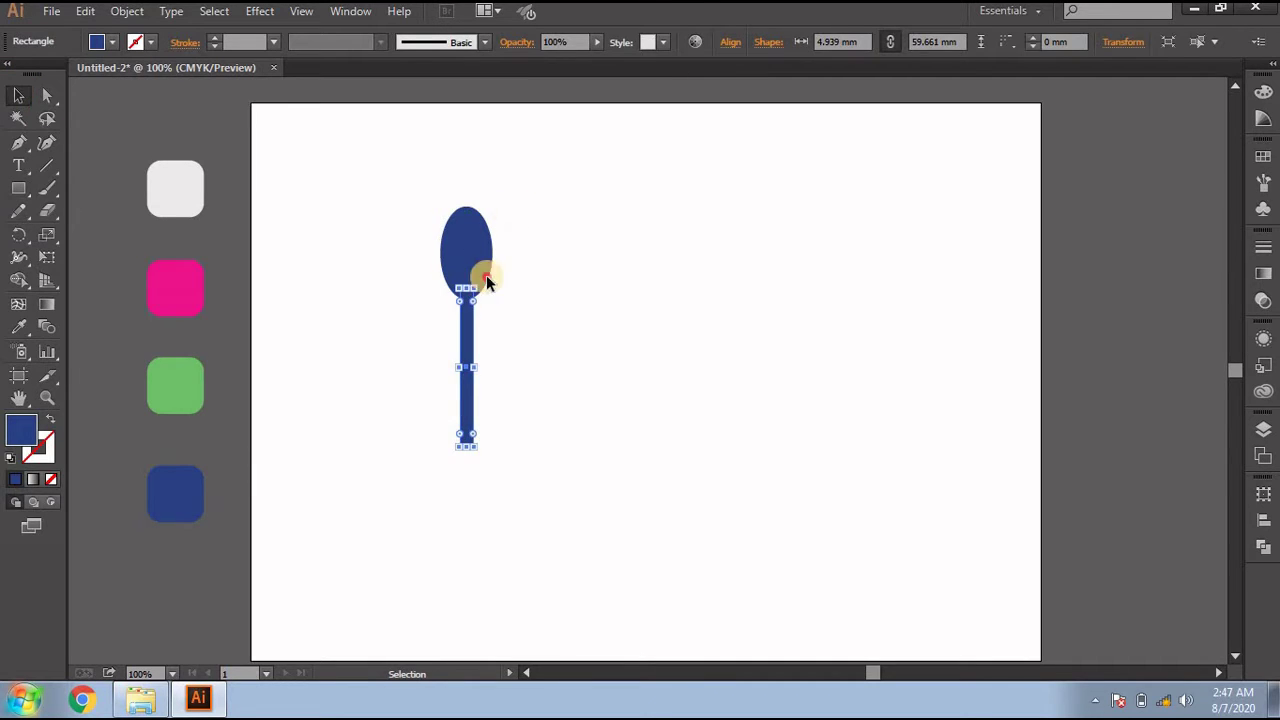
left_click(1264, 524)
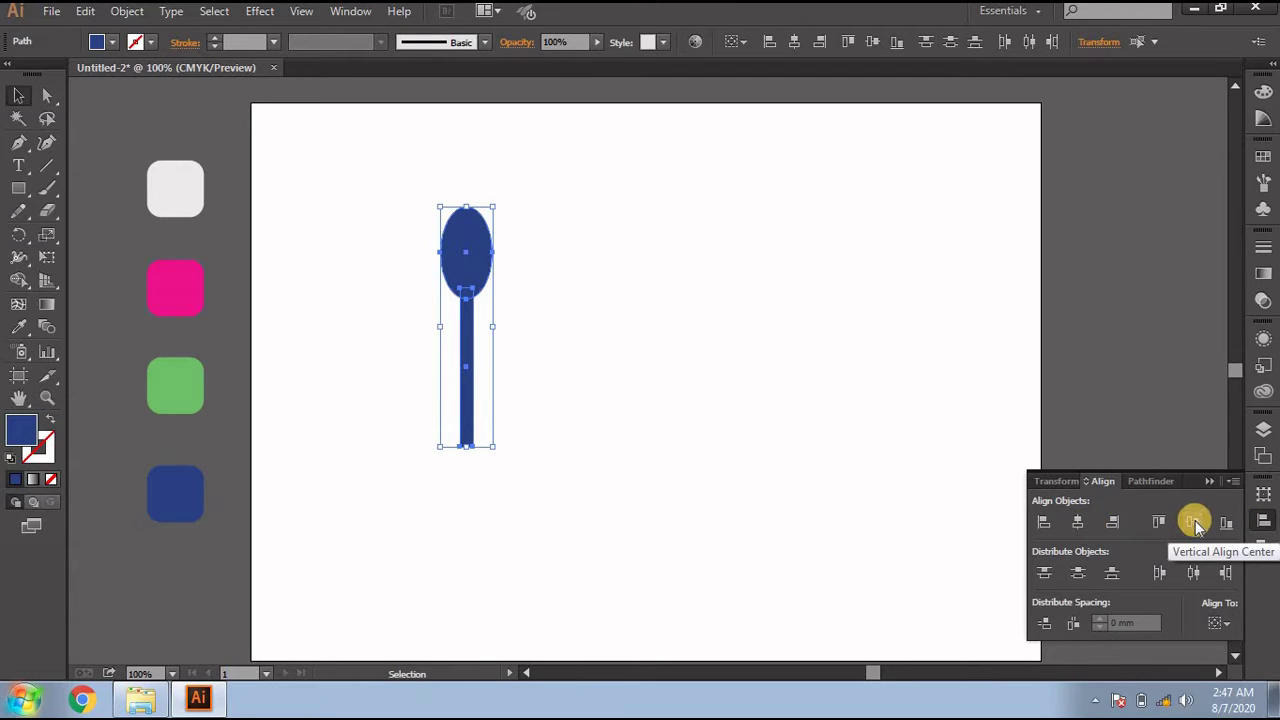
left_click(1209, 481)
left_click(845, 399)
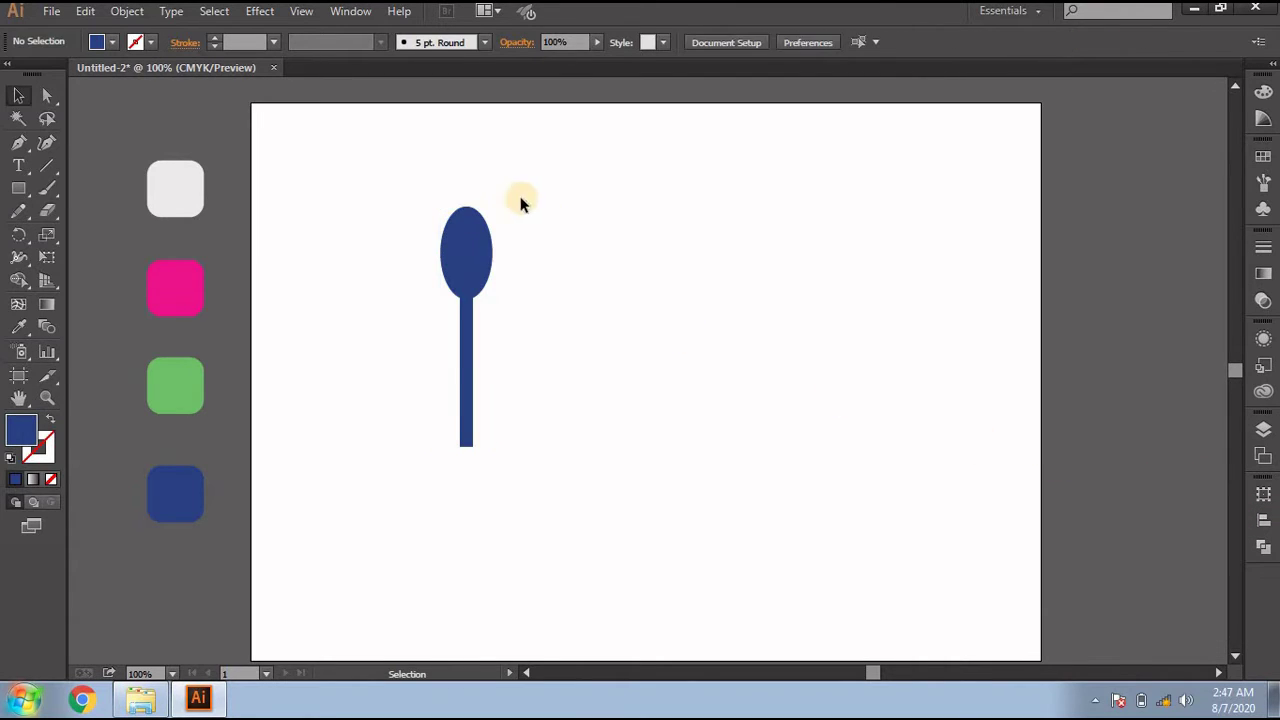
left_click_drag(520, 200, 451, 329)
Move the spoon left, copy it to the right, and pull the copy's oval off its handle.
mouse_move(471, 266)
left_mouse_down()
mouse_move(320, 190)
mouse_move(306, 274)
left_mouse_up()
left_click(335, 197)
mouse_move(323, 191)
left_mouse_down()
mouse_move(524, 313)
mouse_move(530, 294)
left_mouse_up()
left_click(614, 289)
scroll(536, 298, "up", 1)
left_click(540, 290)
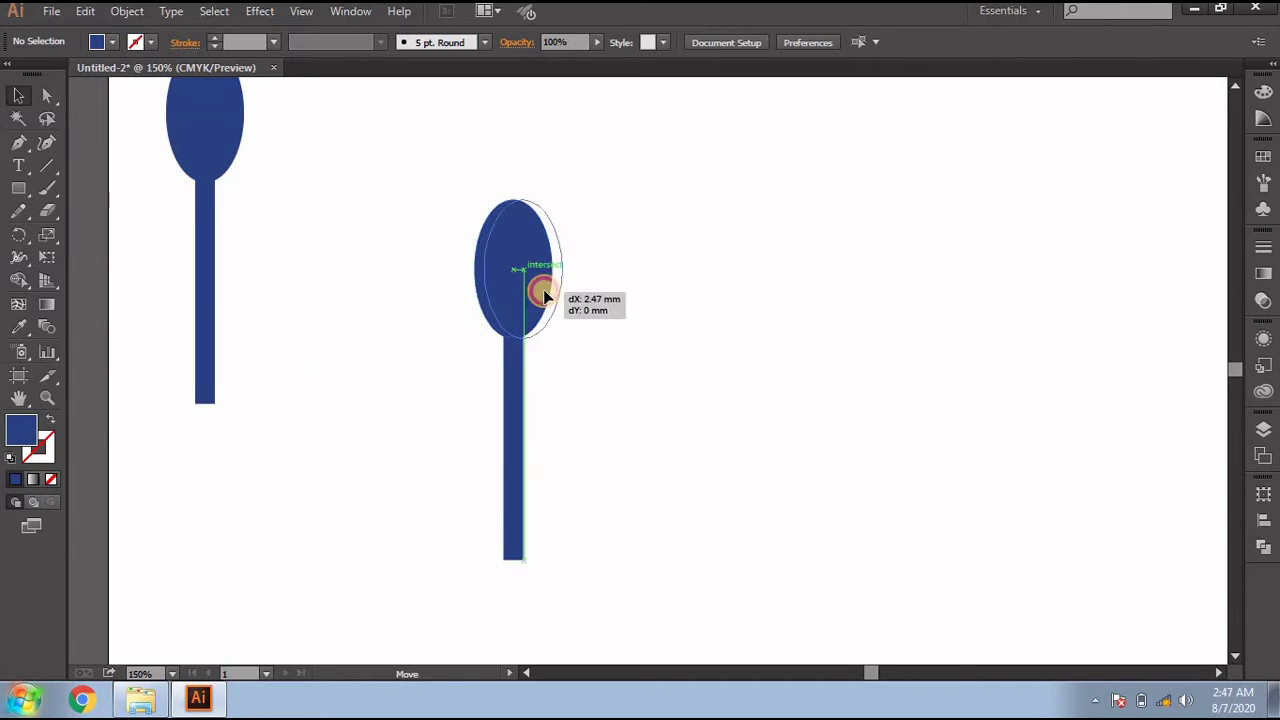
left_click_drag(565, 292, 652, 292)
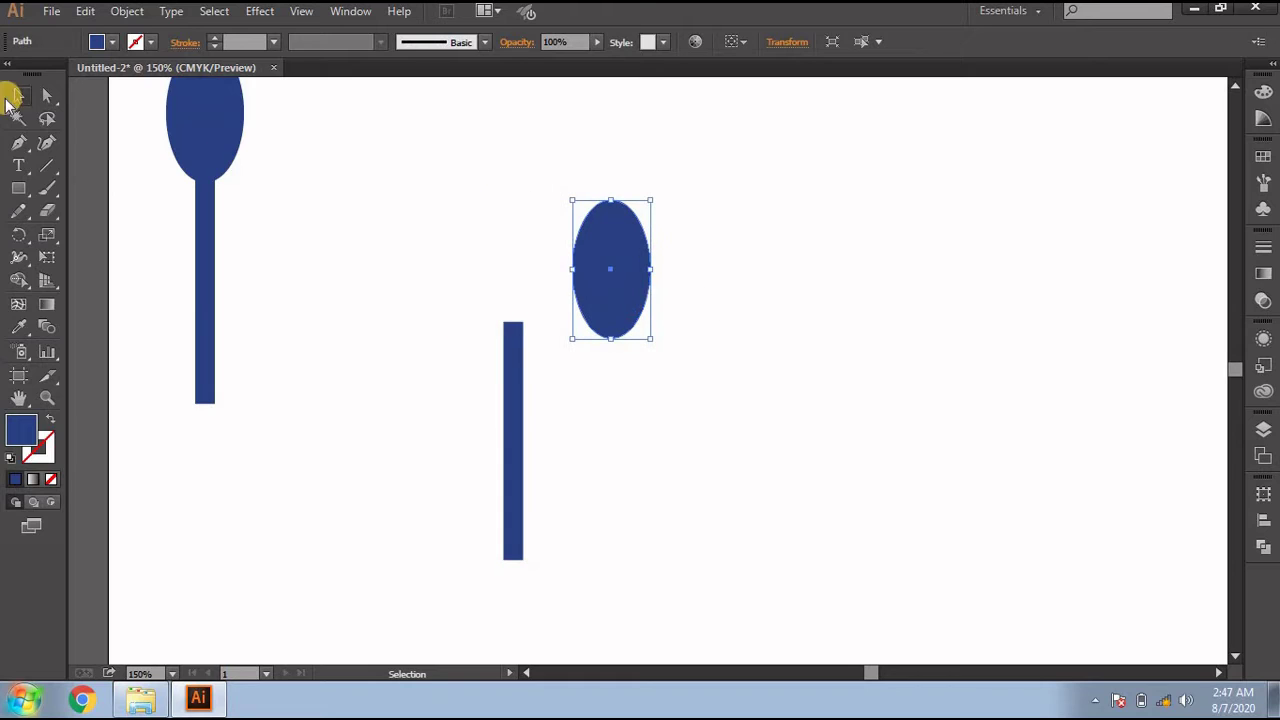
Cut the copied oval at its top and bottom points and delete the left half.
left_click_drag(48, 214, 93, 232)
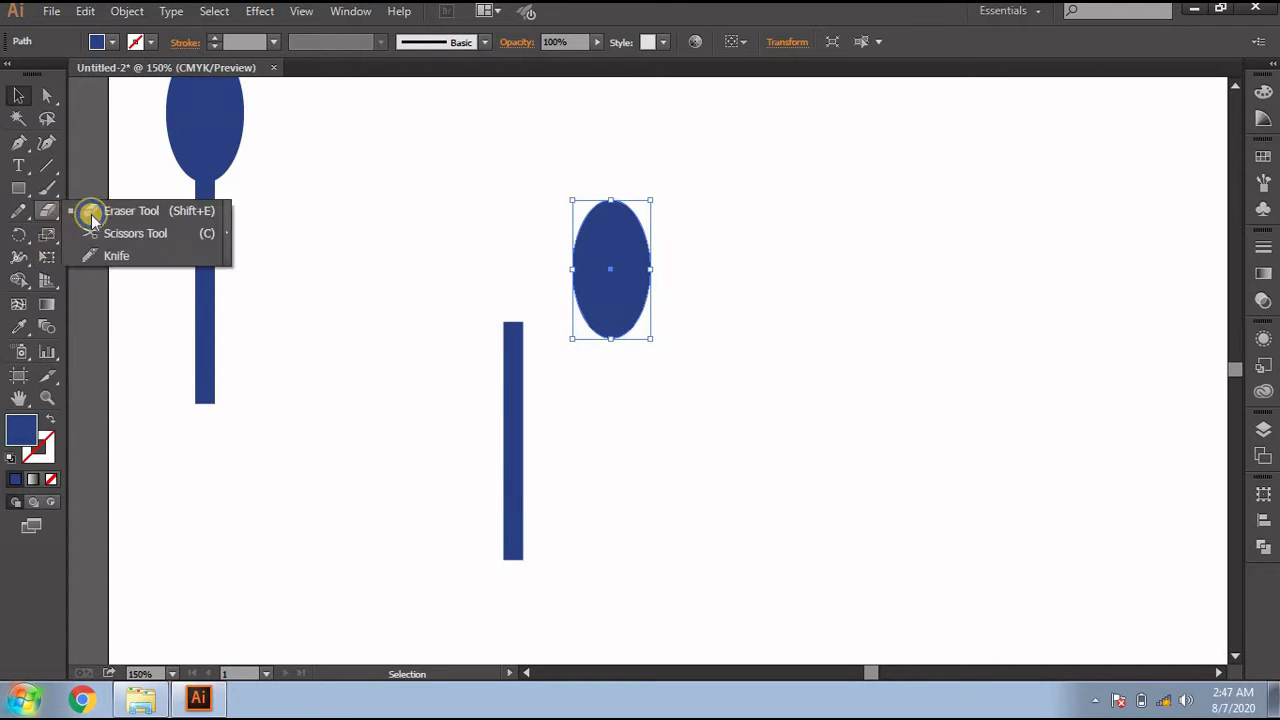
left_click(612, 200)
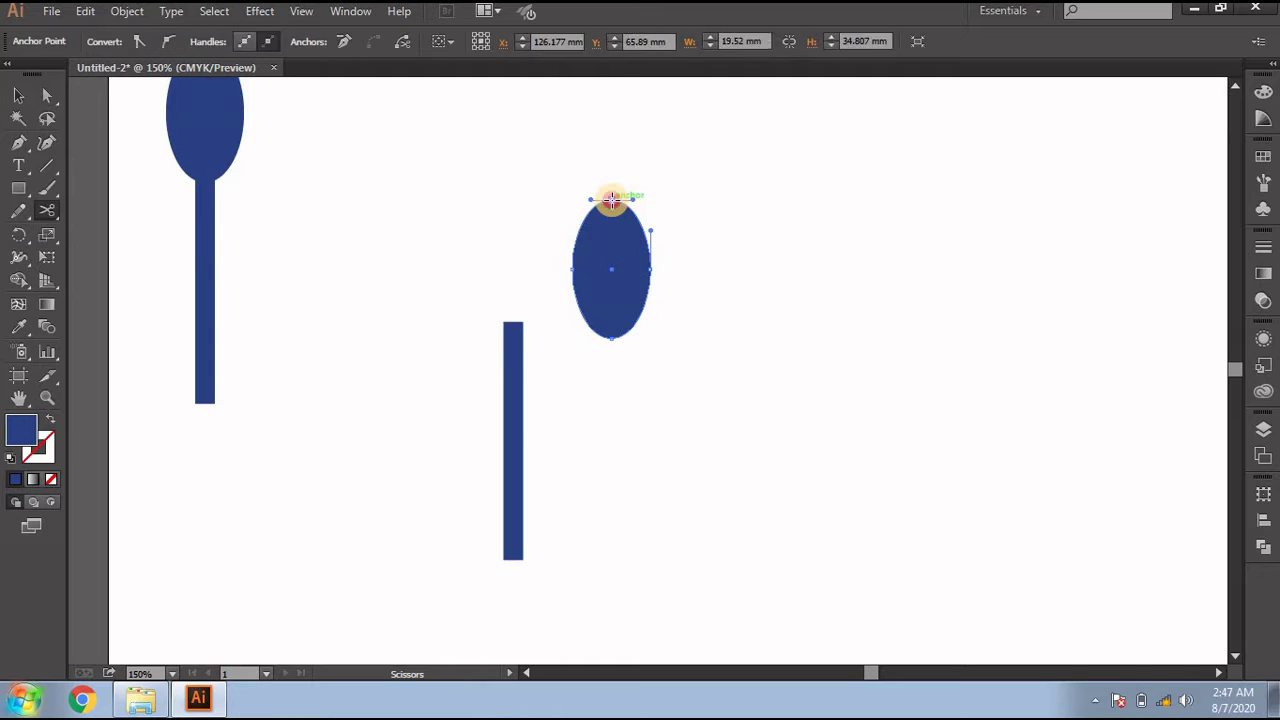
left_click(612, 337)
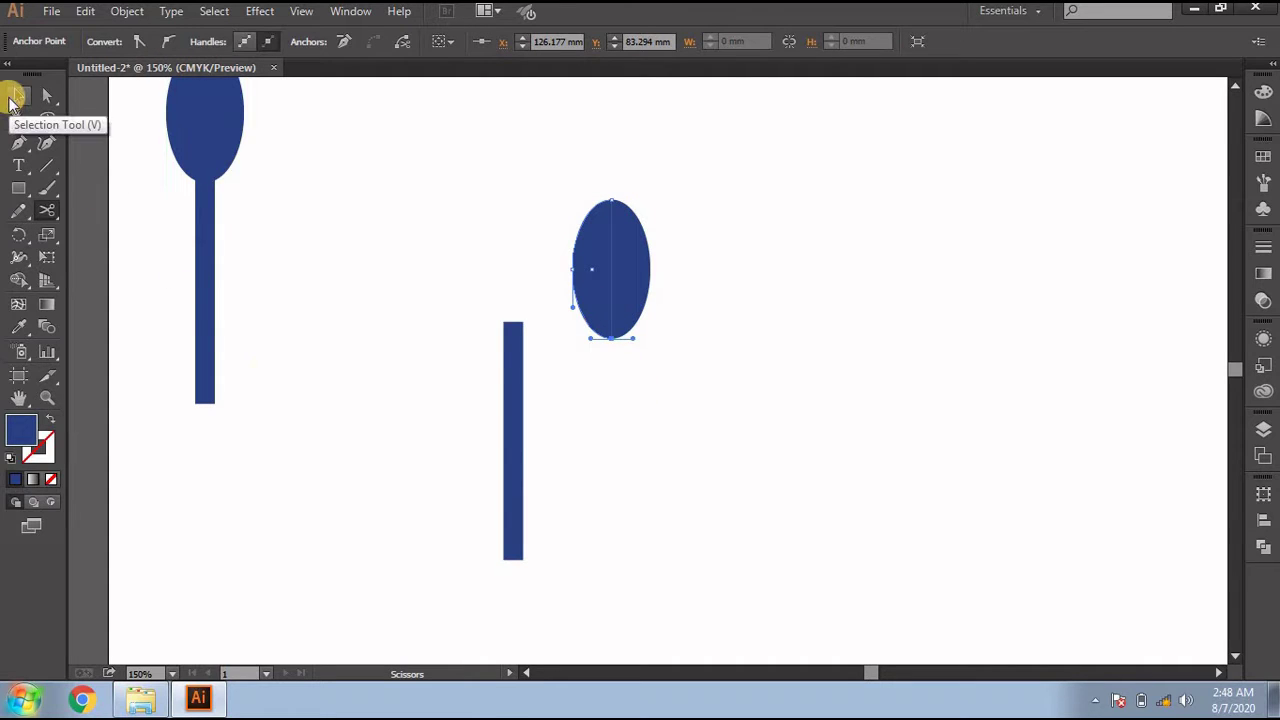
left_click(15, 97)
left_click(592, 296)
left_click_drag(592, 296, 573, 292)
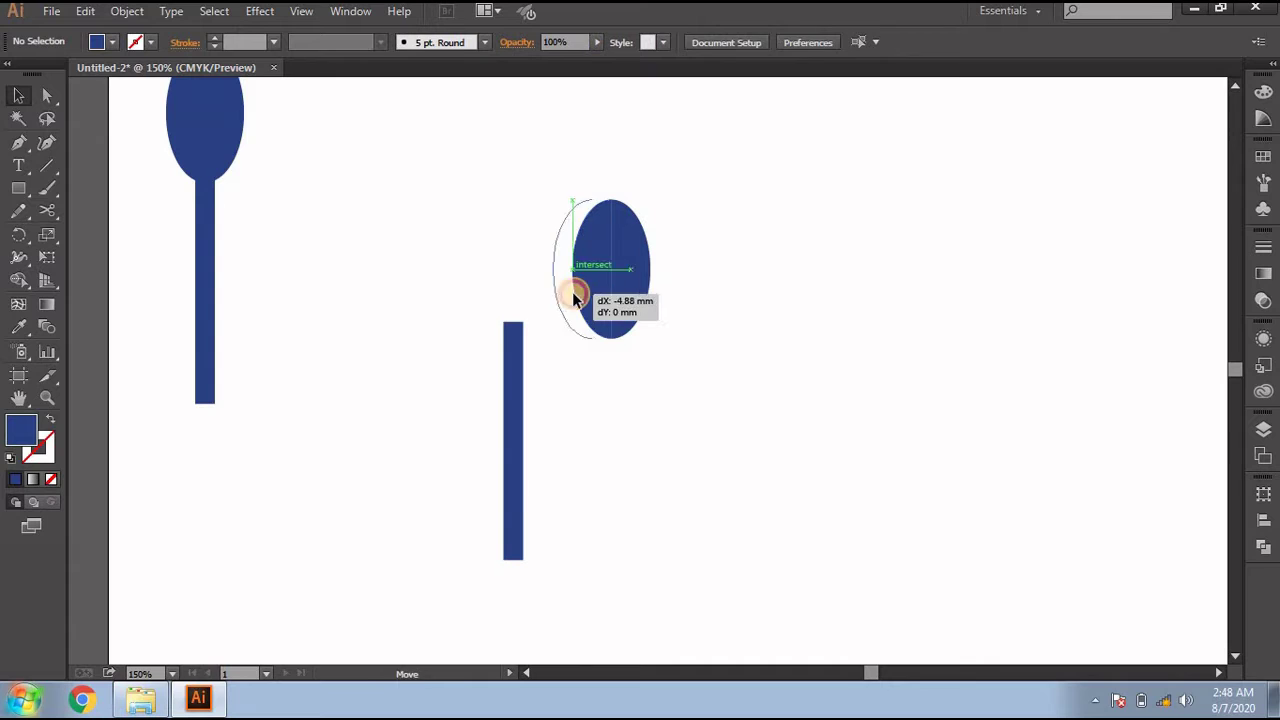
key("Delete")
left_click(629, 305)
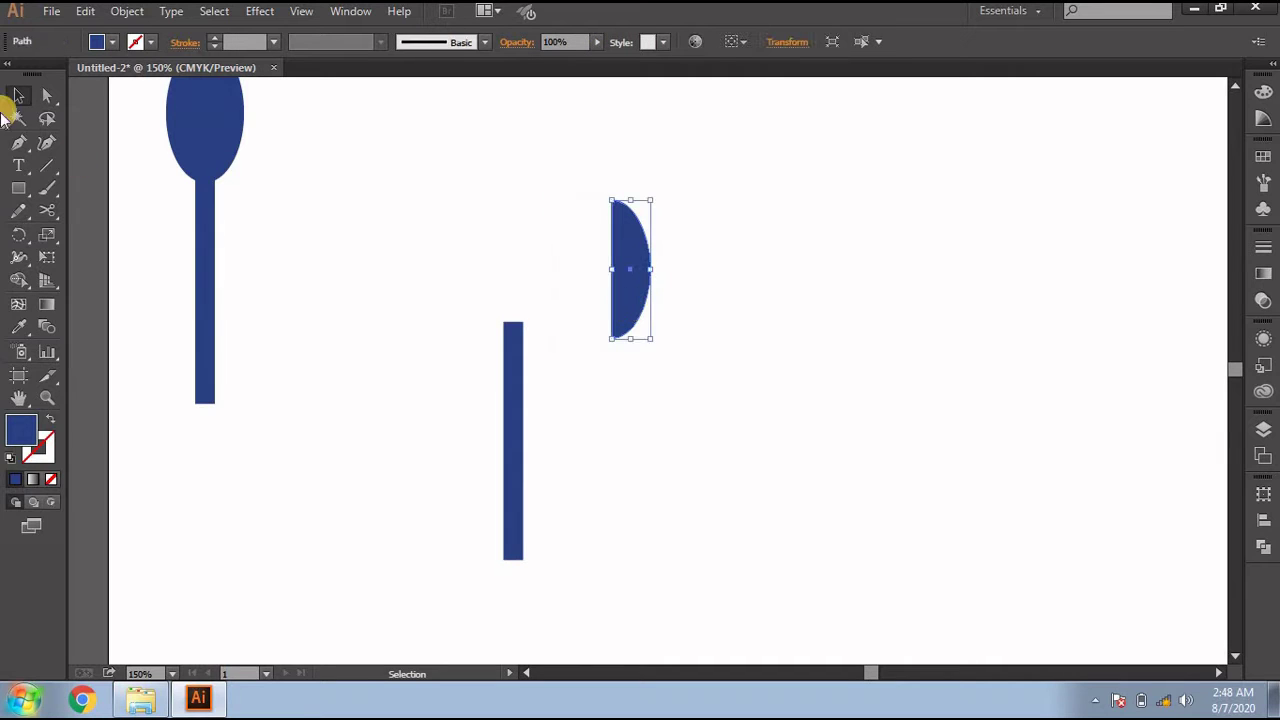
left_click(18, 143)
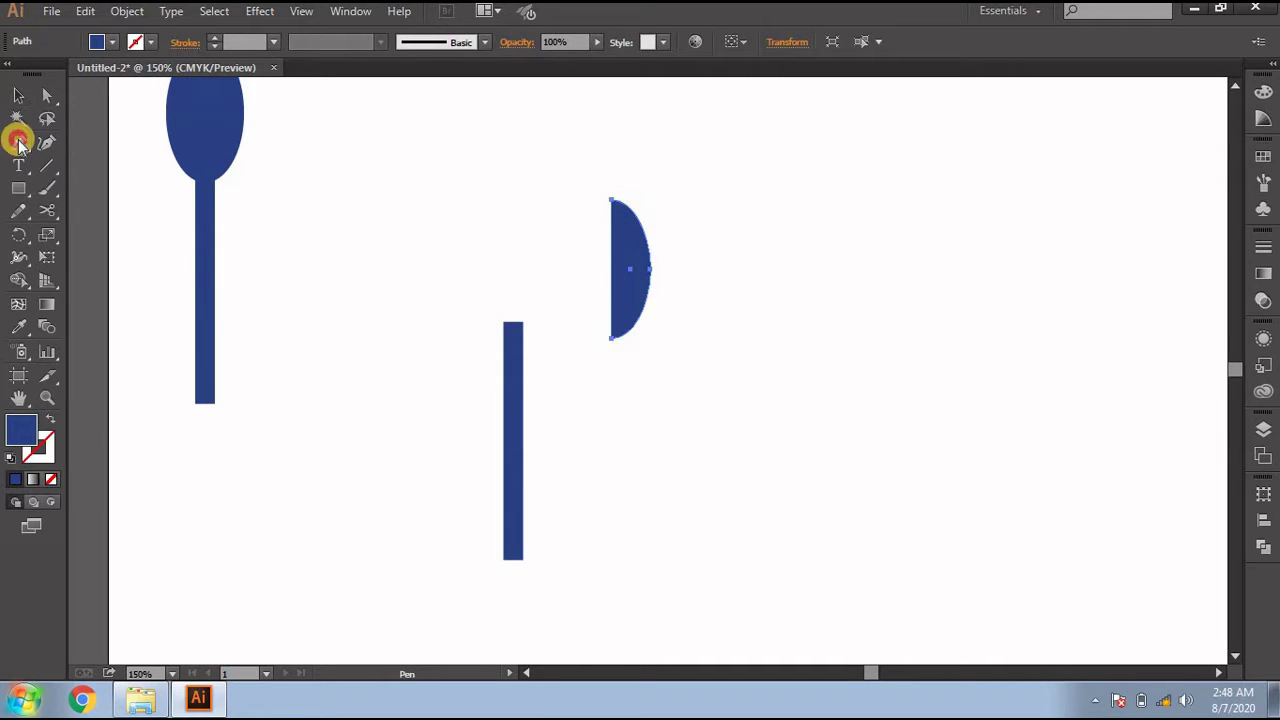
Close the half oval's flat side and set it, slightly widened, atop the handle.
left_click(613, 203)
left_click(613, 337)
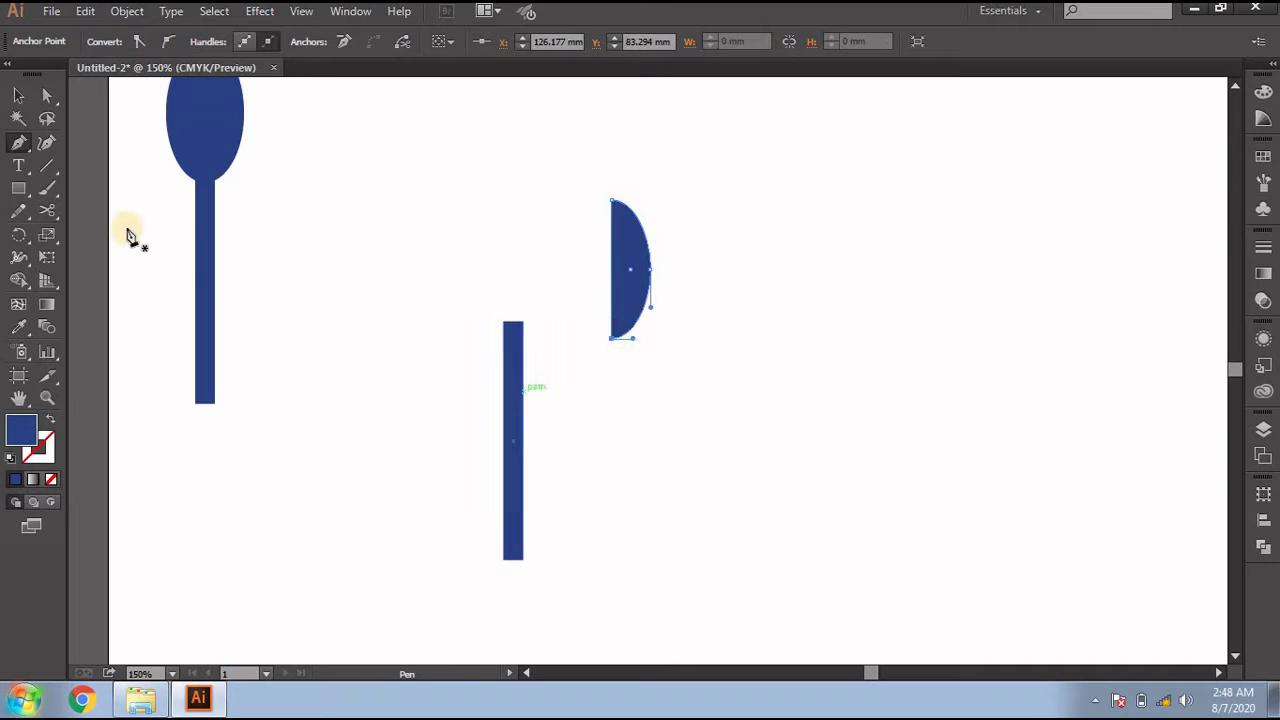
left_click(17, 99)
left_click(529, 280)
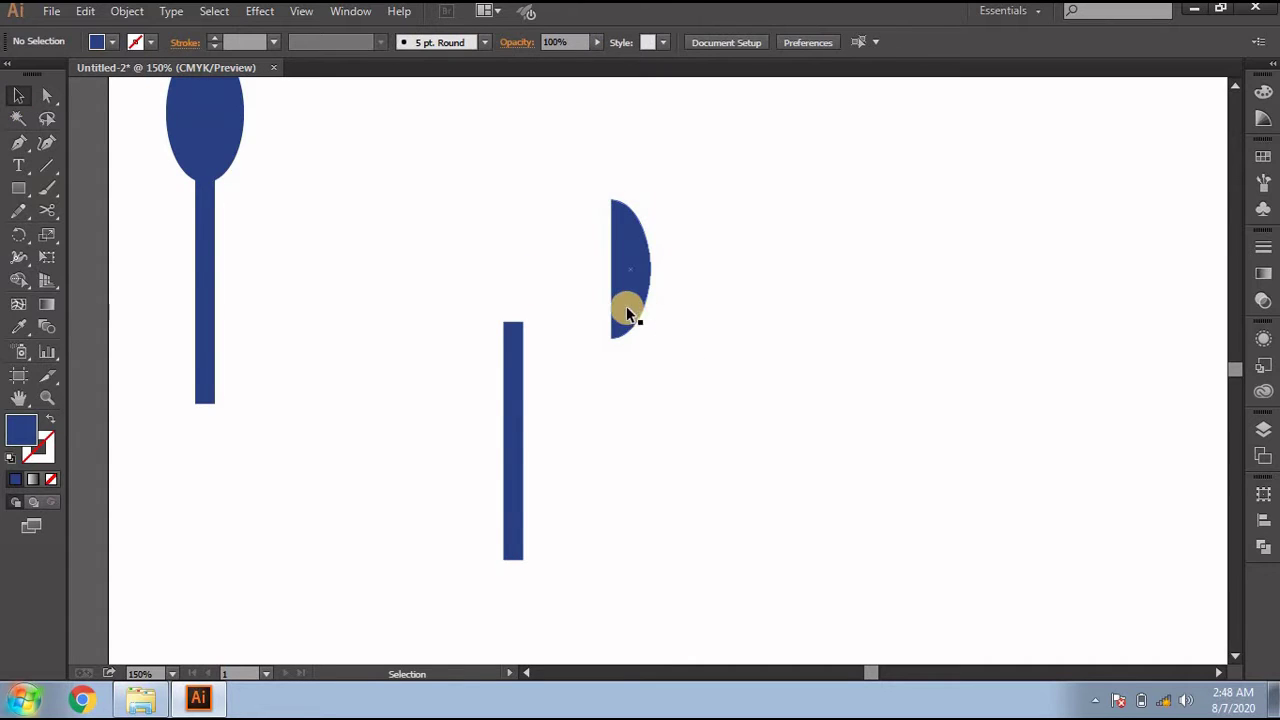
left_click_drag(627, 311, 517, 301)
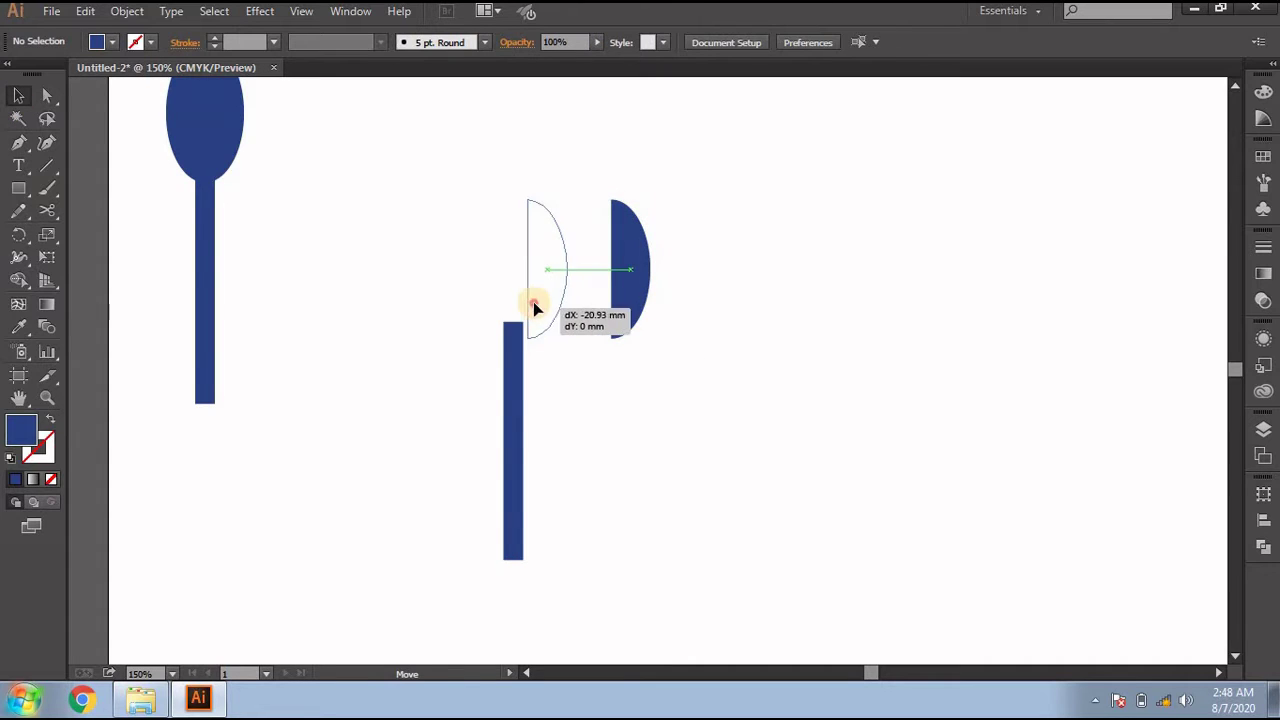
left_click(604, 320)
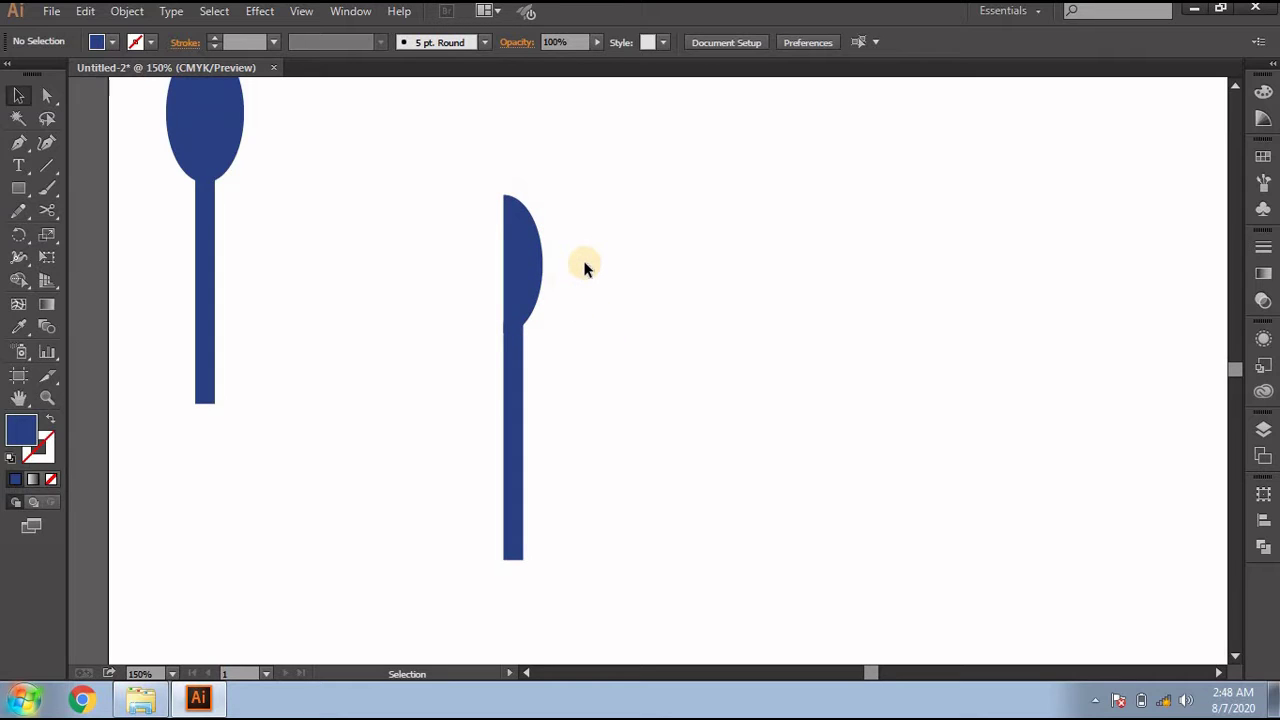
left_click(527, 290)
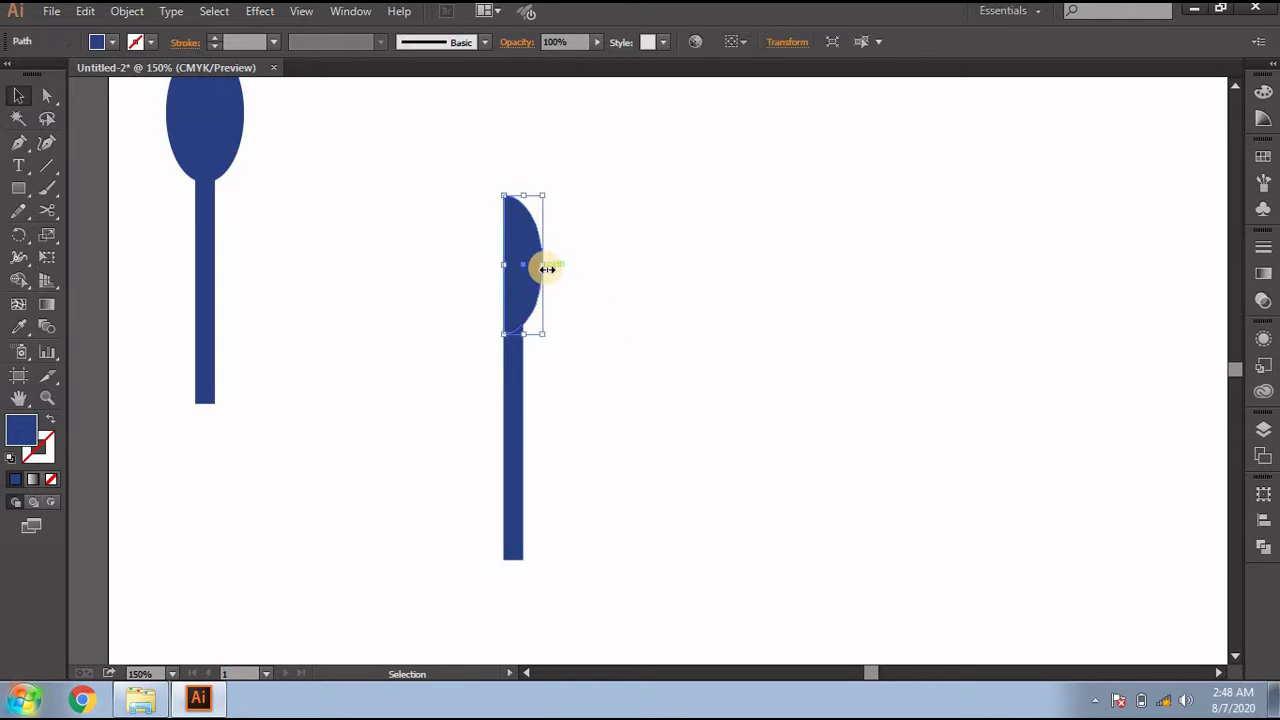
left_click_drag(543, 265, 552, 266)
left_click(598, 336)
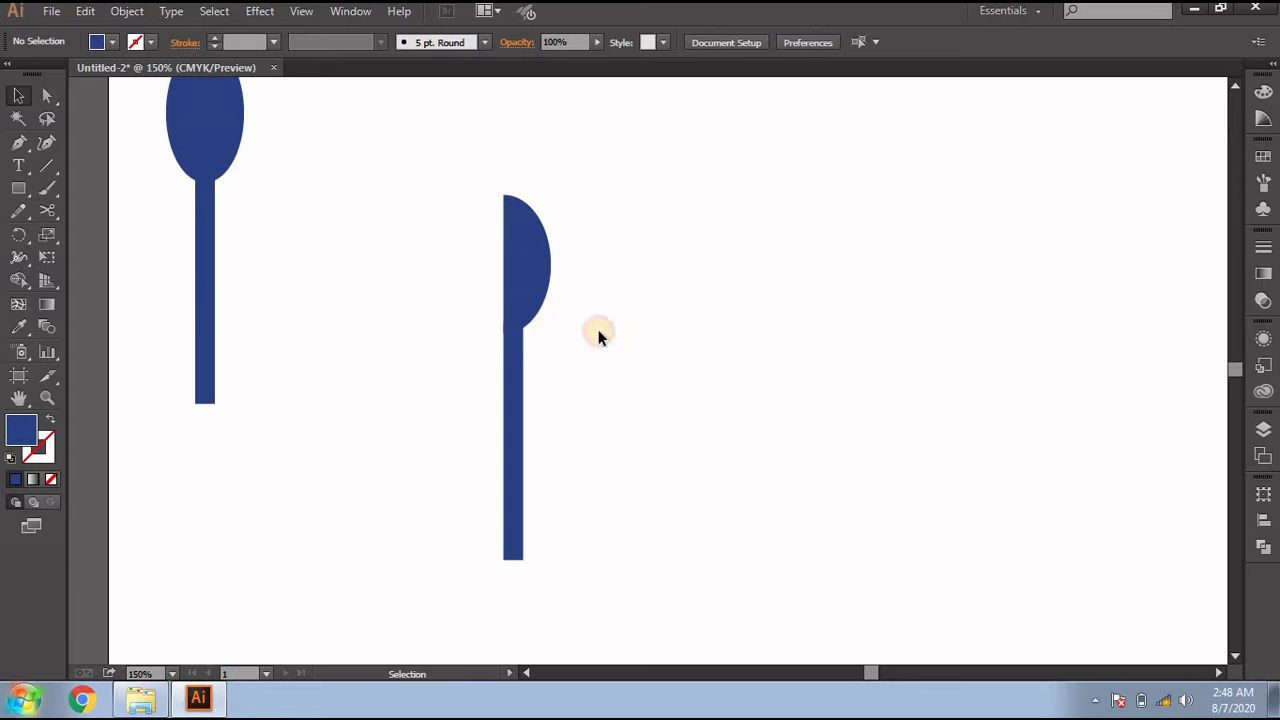
Group the half oval with its handle and unite them in Pathfinder.
left_click_drag(528, 395, 511, 420)
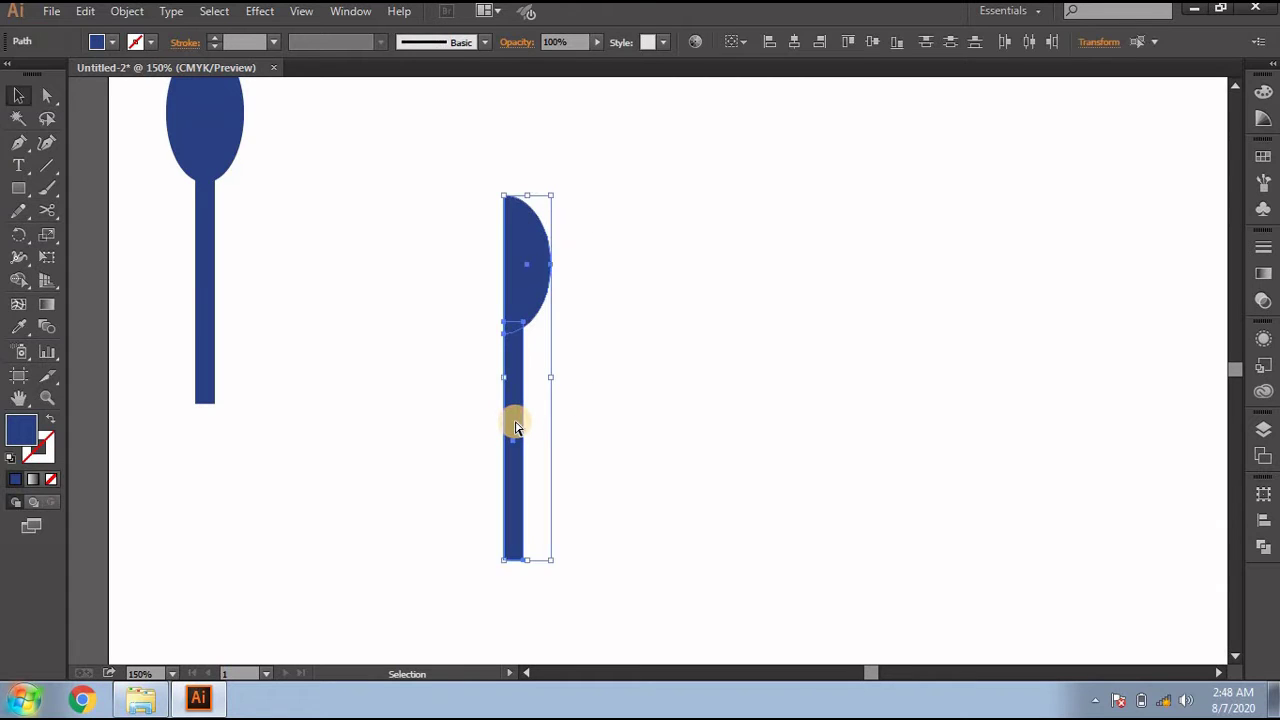
right_click(521, 295)
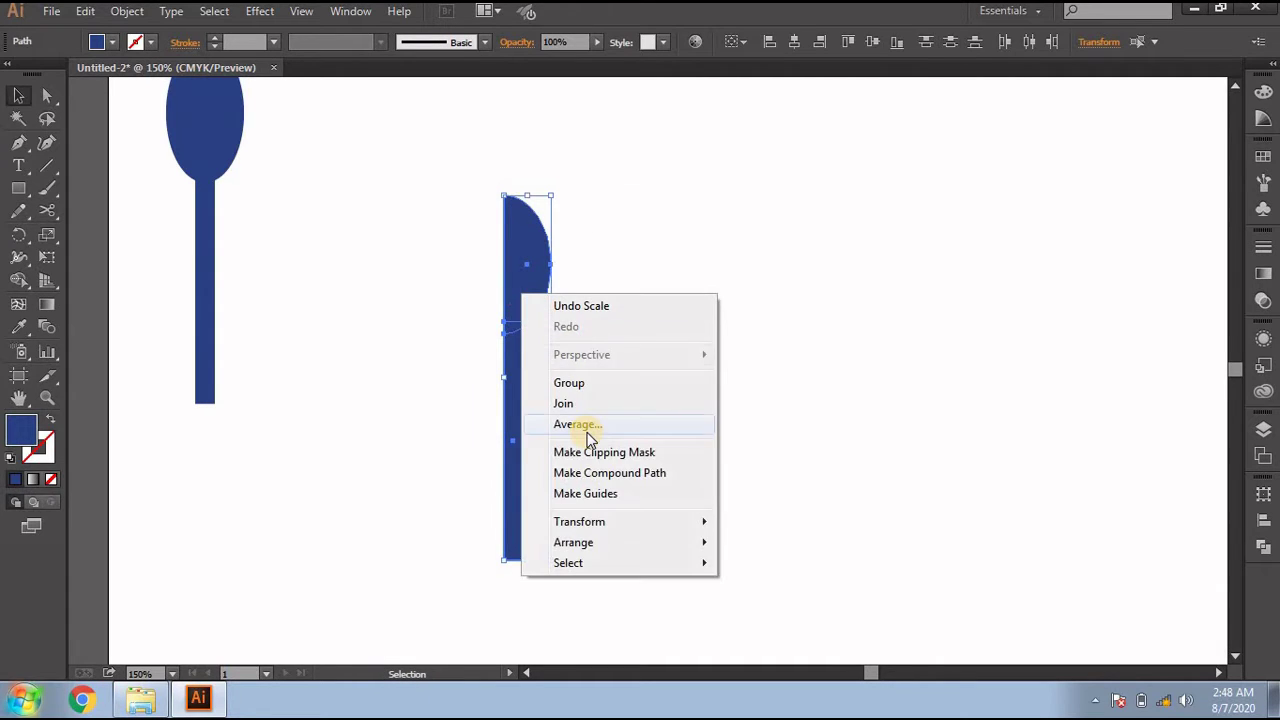
left_click(586, 386)
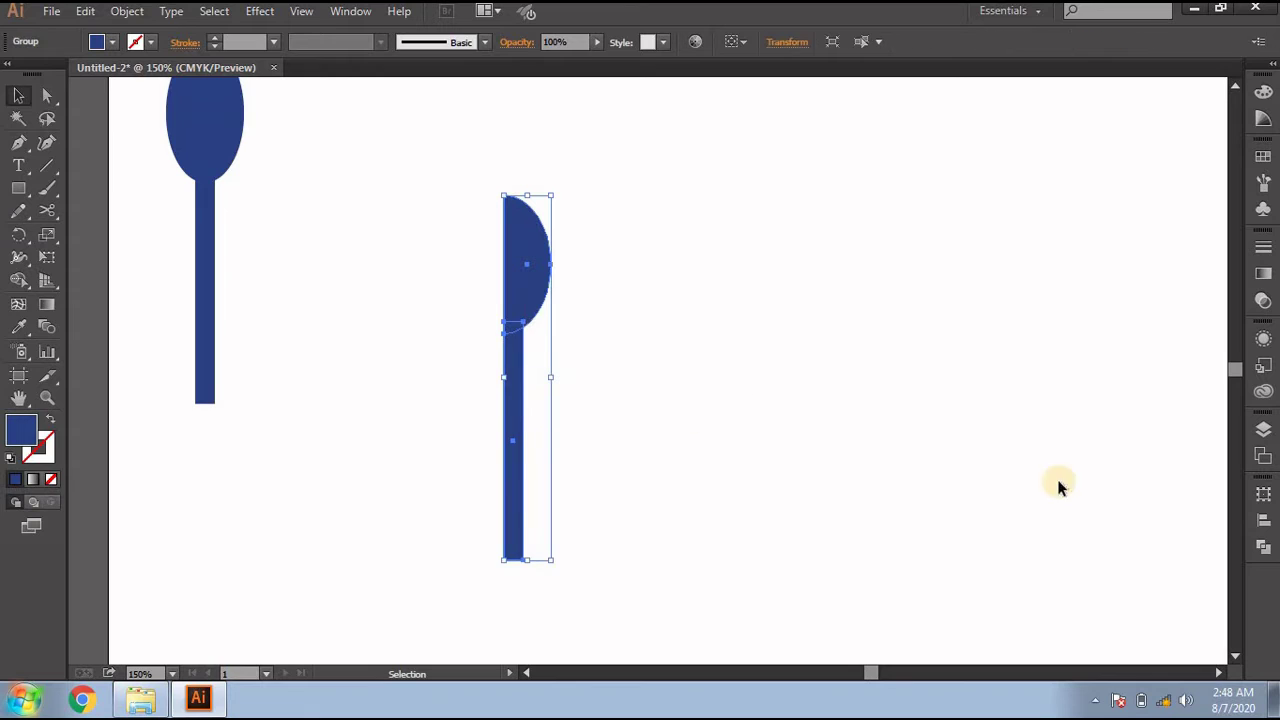
left_click(1263, 520)
left_click(1150, 482)
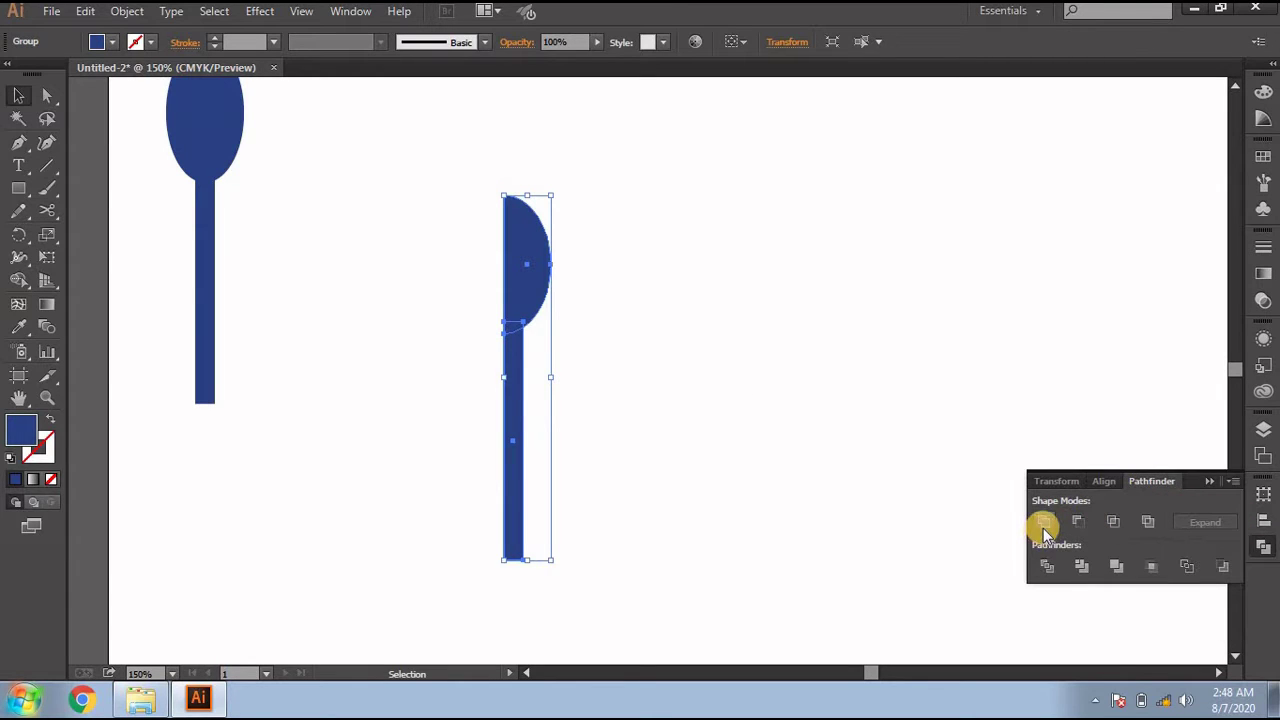
left_click(1043, 525)
left_click(1210, 482)
left_click(476, 215)
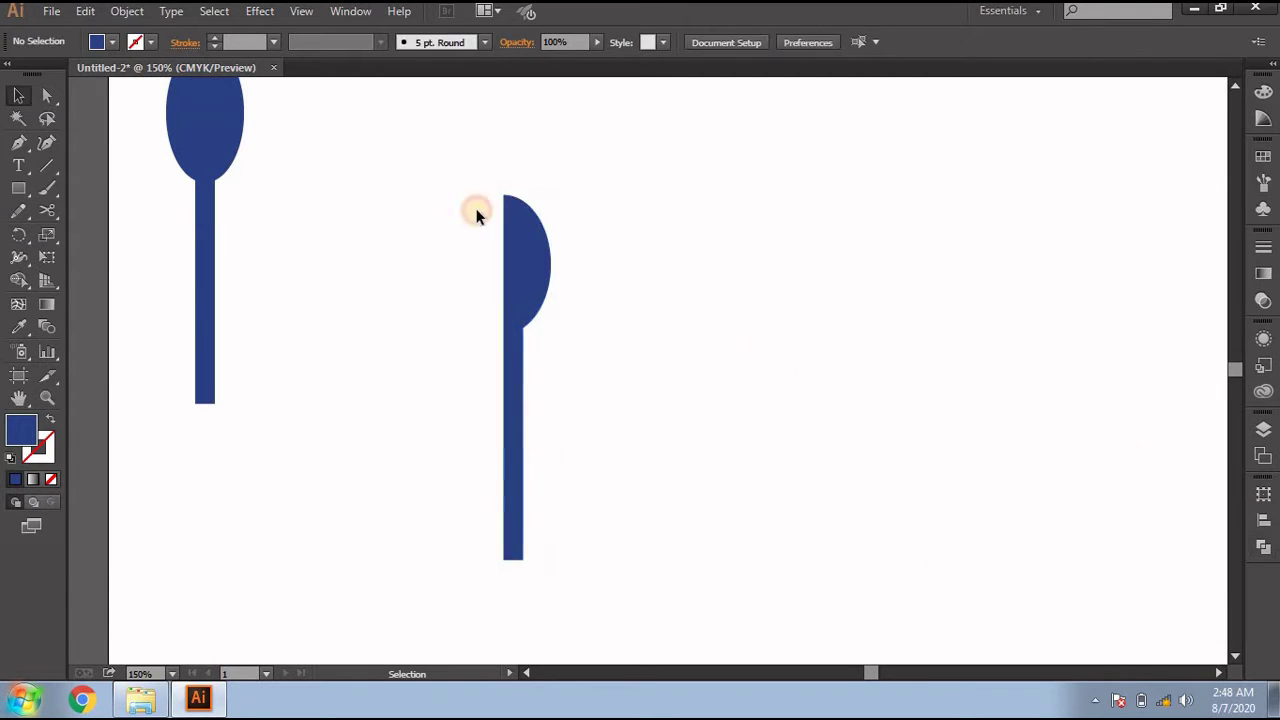
Unite the left spoon's oval head and handle into one shape with Pathfinder.
left_click_drag(244, 150, 209, 171)
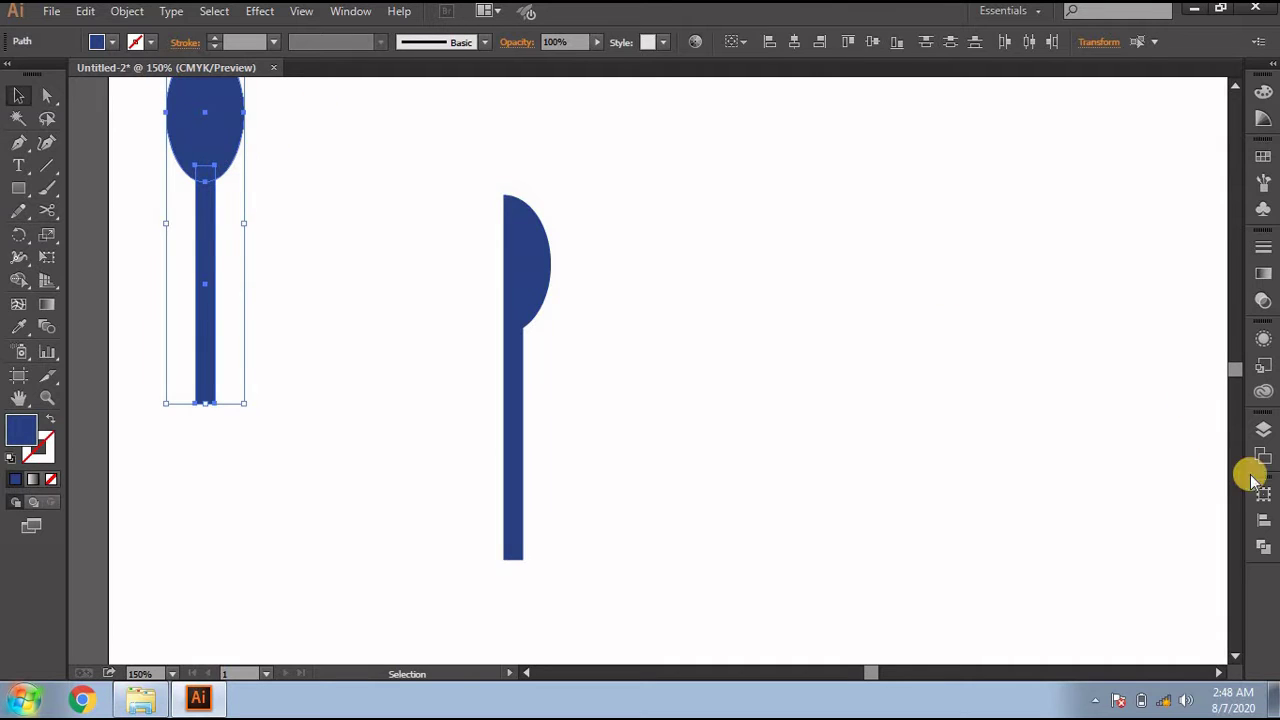
left_click(1263, 518)
left_click(1150, 481)
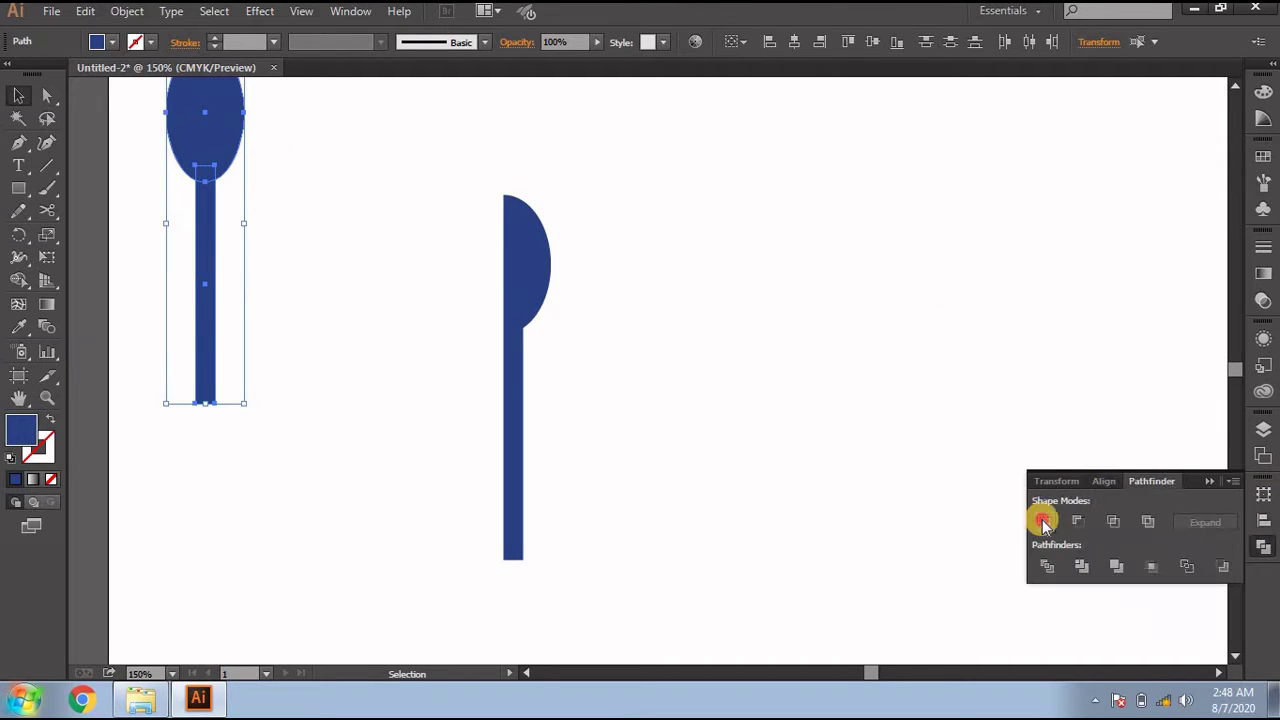
left_click(1043, 521)
left_click(1210, 482)
left_click(620, 355)
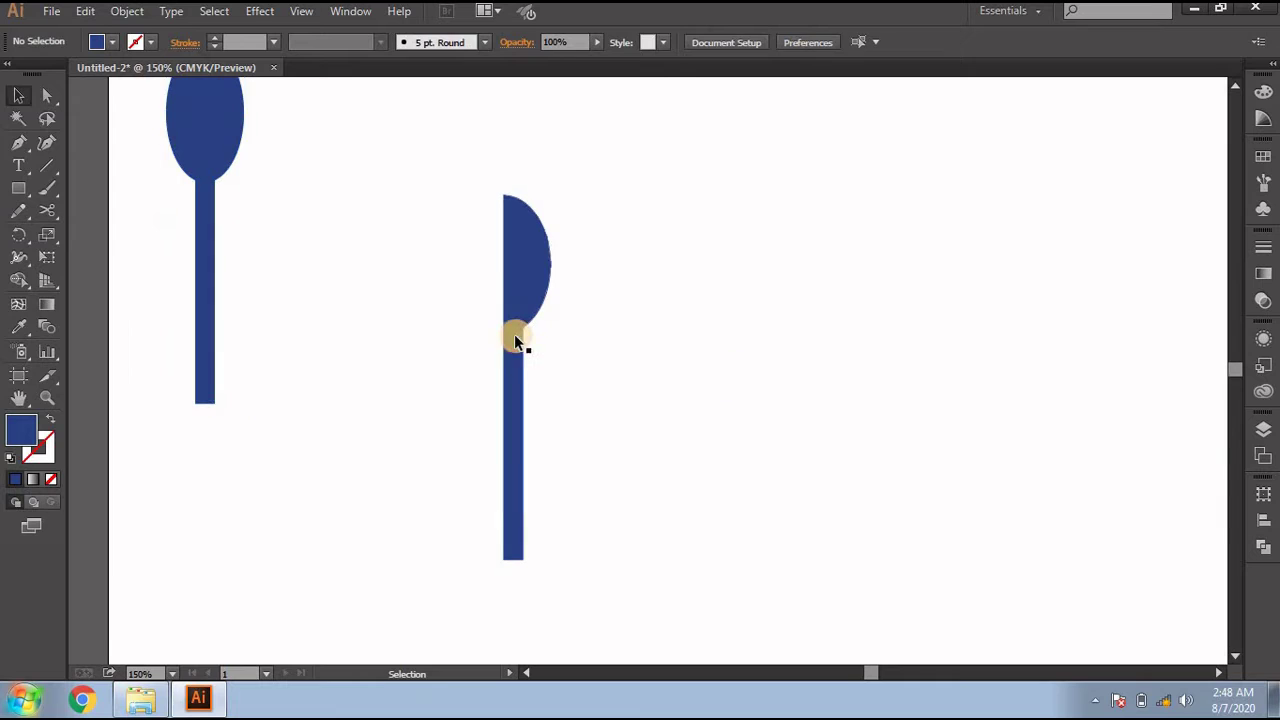
scroll(490, 302, "up", 2)
Place the half-spoon just to the right of the left spoon.
scroll(490, 302, "up", 1)
left_click_drag(537, 349, 371, 209)
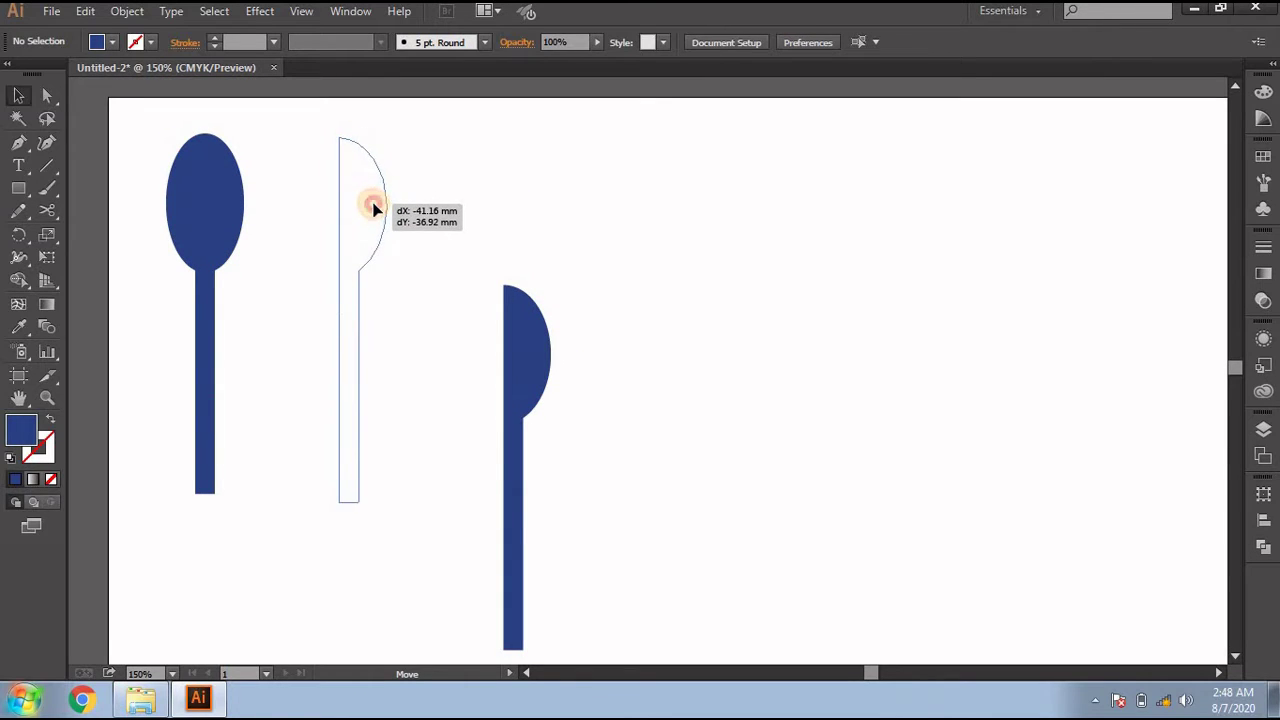
left_click_drag(371, 209, 376, 209)
left_click(532, 288)
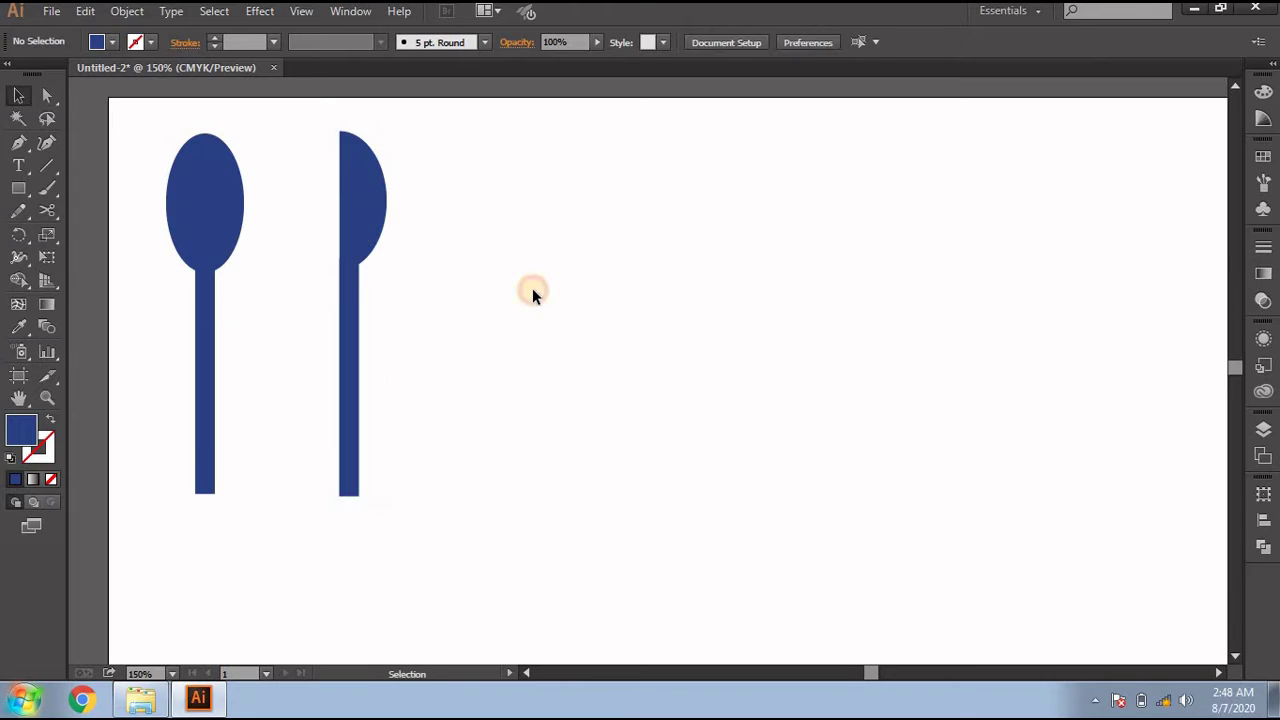
Zoom to fit, centre the spoon on the artboard, and add two copies beside it.
key("ctrl+1")
scroll(532, 298, "down", 1)
scroll(532, 298, "right", 1)
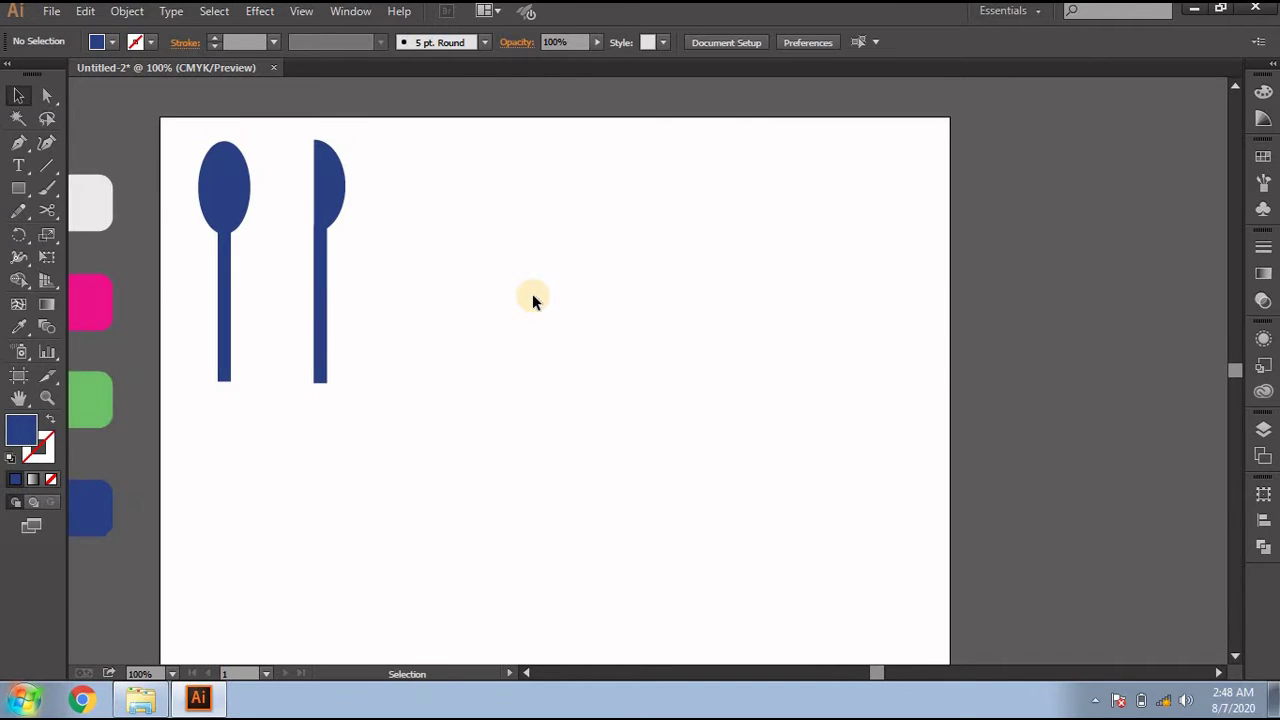
scroll(532, 298, "down", 1)
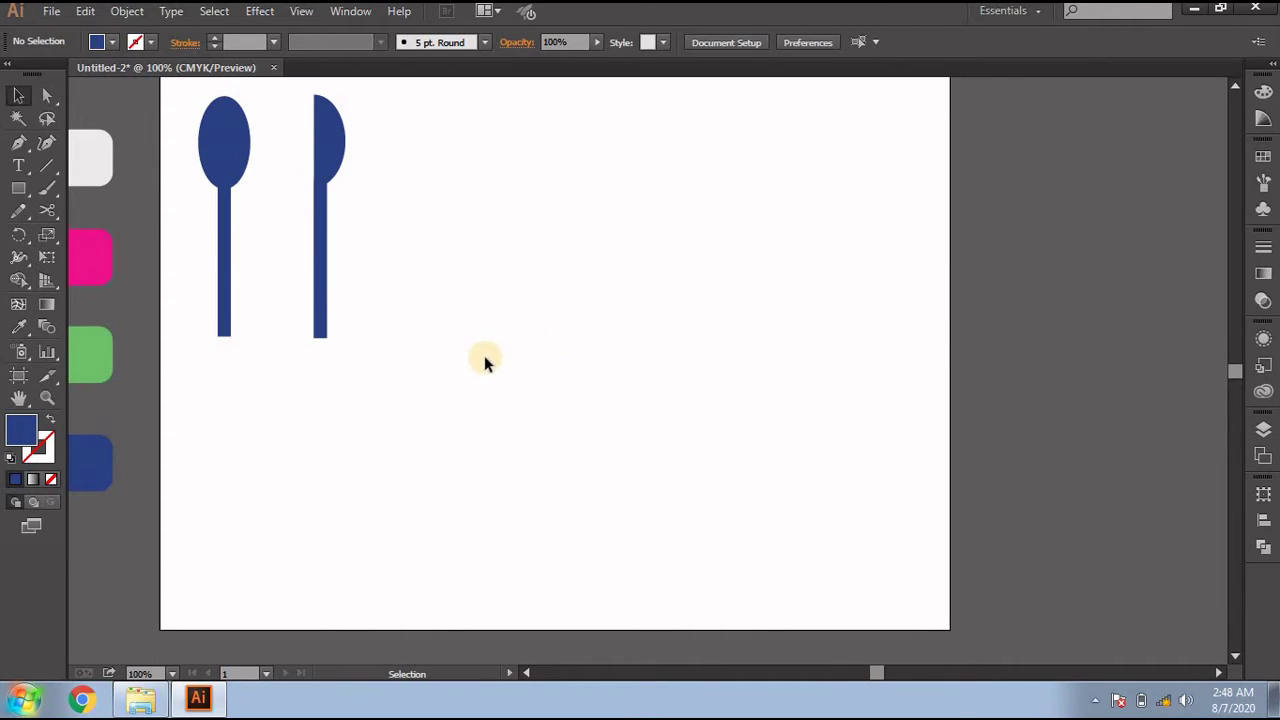
left_click_drag(222, 183, 496, 265)
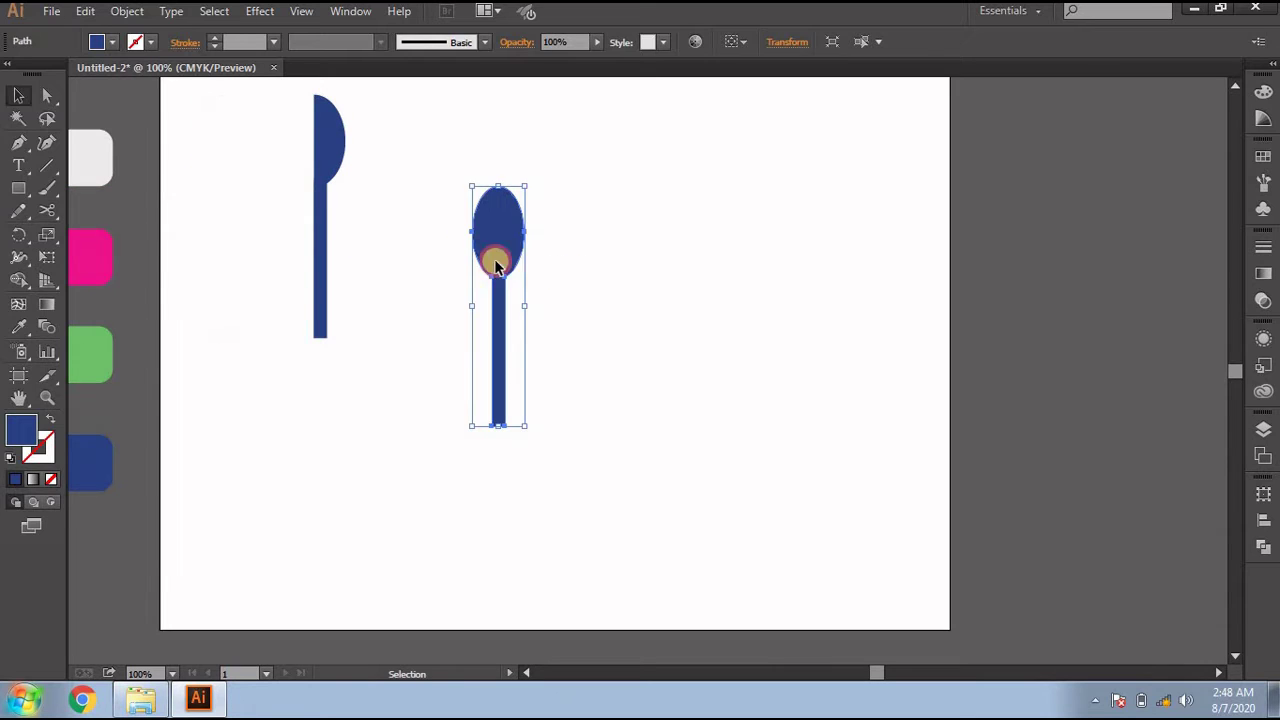
left_click(632, 297)
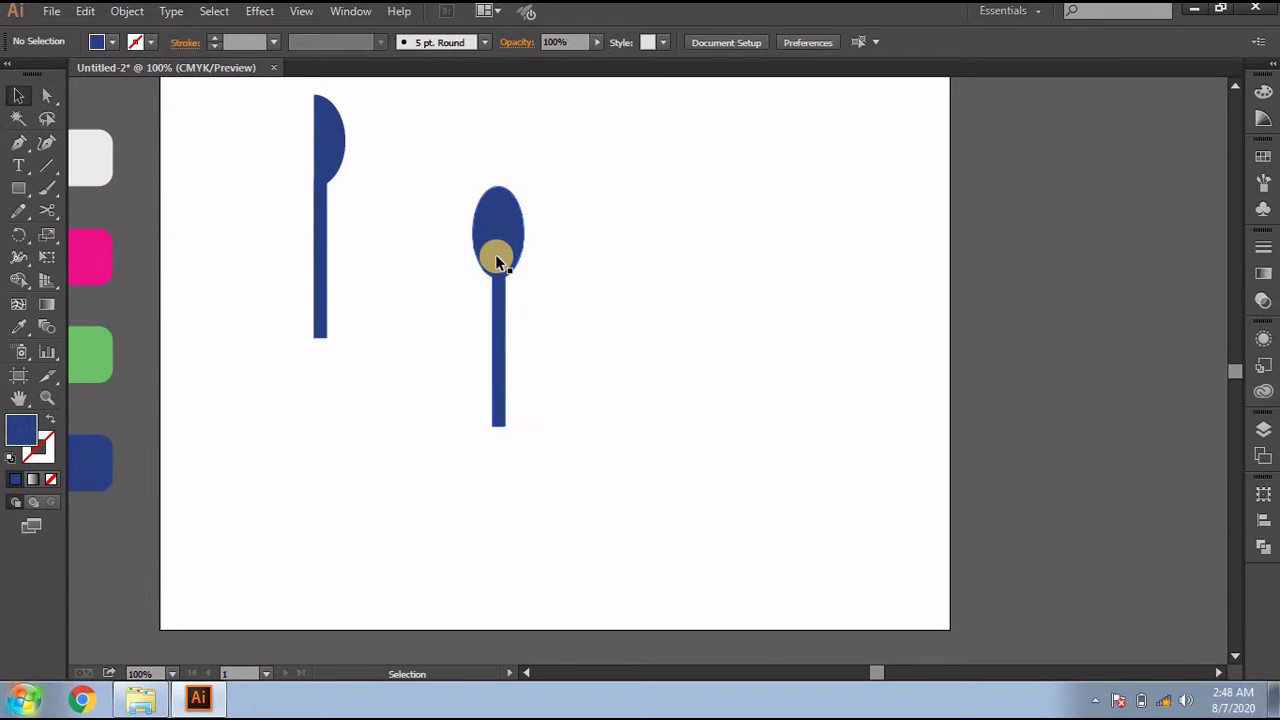
left_click_drag(497, 262, 592, 266)
left_click(678, 366)
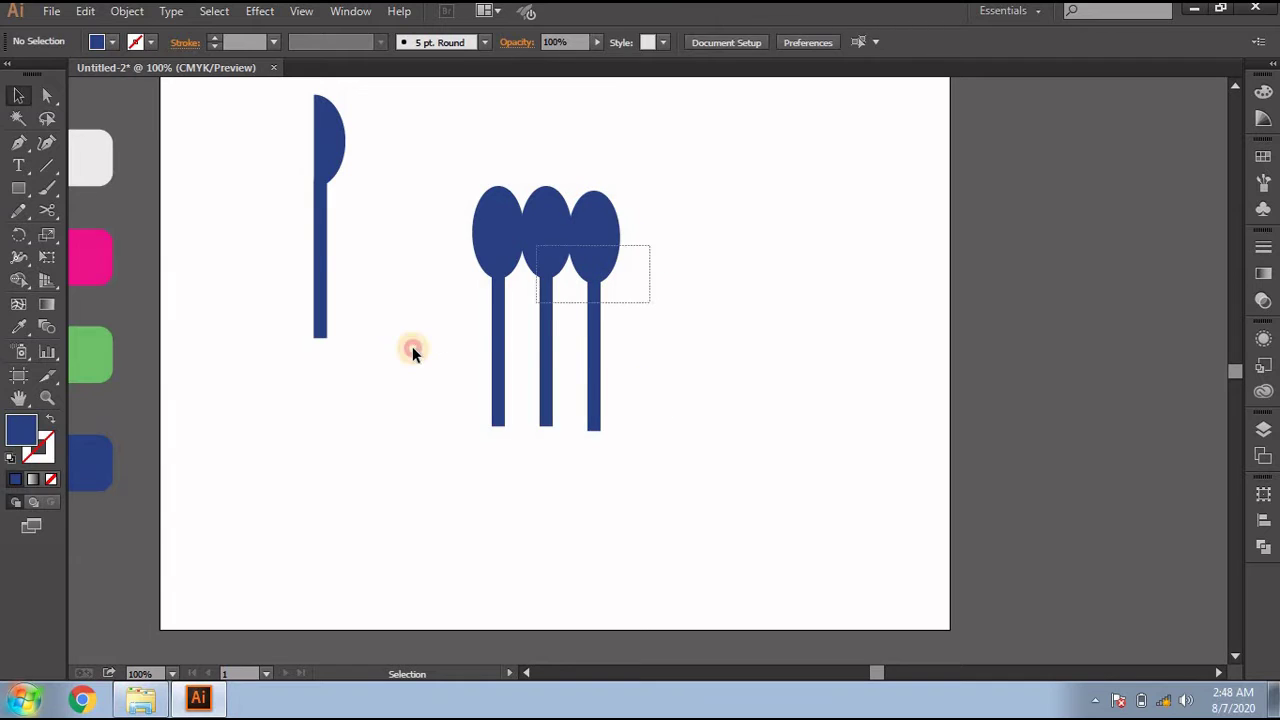
Bottom-align the three spoons and move the half-spoon to the row's left end.
left_click_drag(412, 350, 610, 300)
left_click(1266, 532)
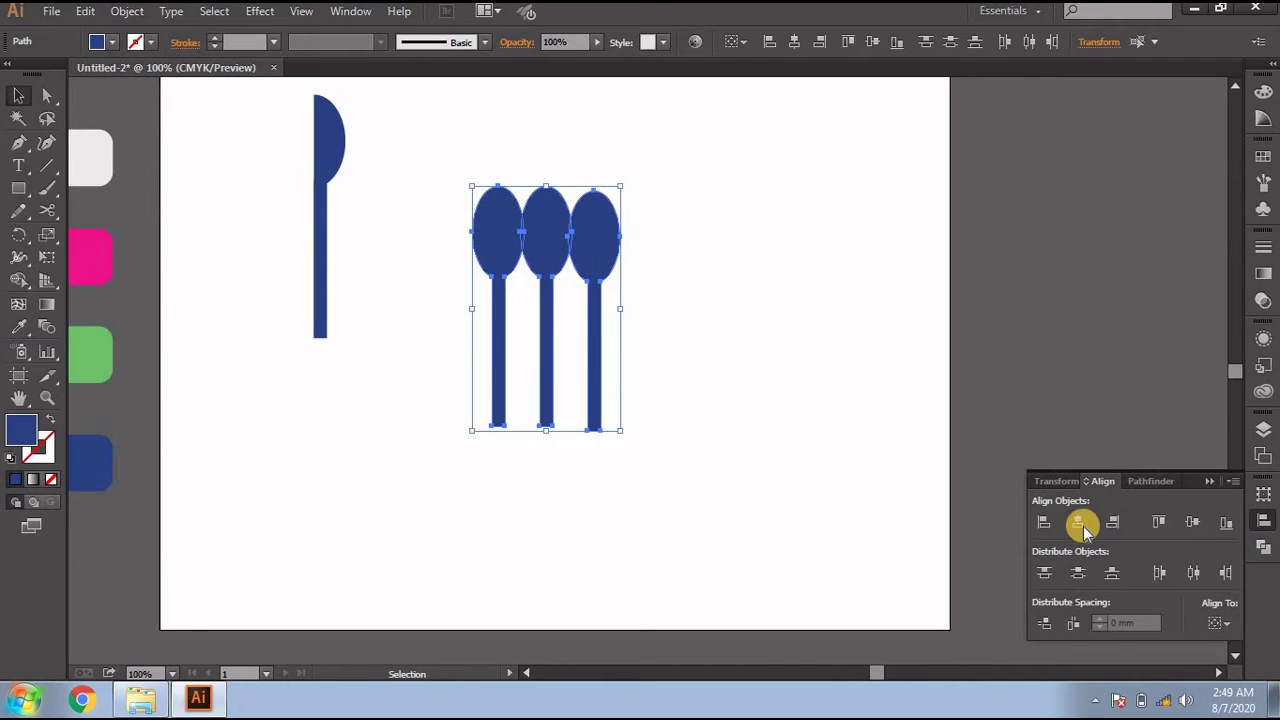
left_click(1230, 524)
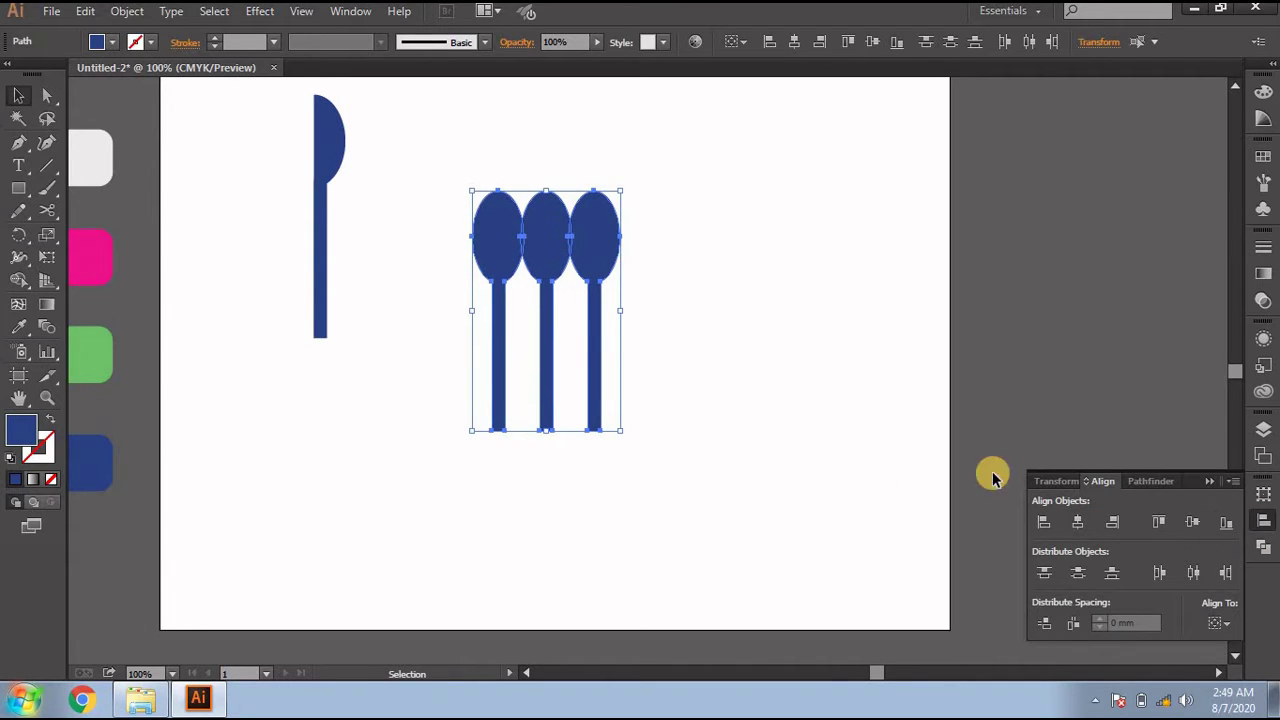
left_click(1209, 481)
left_click(615, 443)
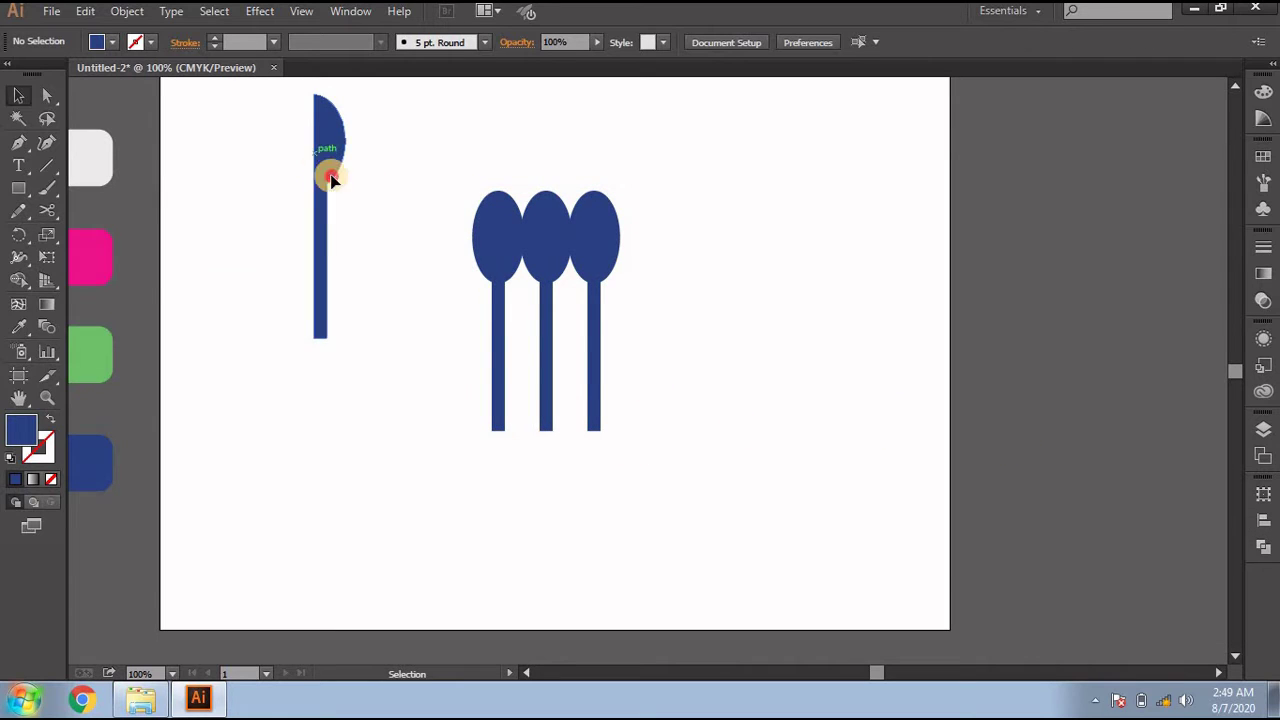
mouse_move(313, 157)
left_mouse_down()
mouse_move(455, 290)
mouse_move(457, 245)
left_mouse_up()
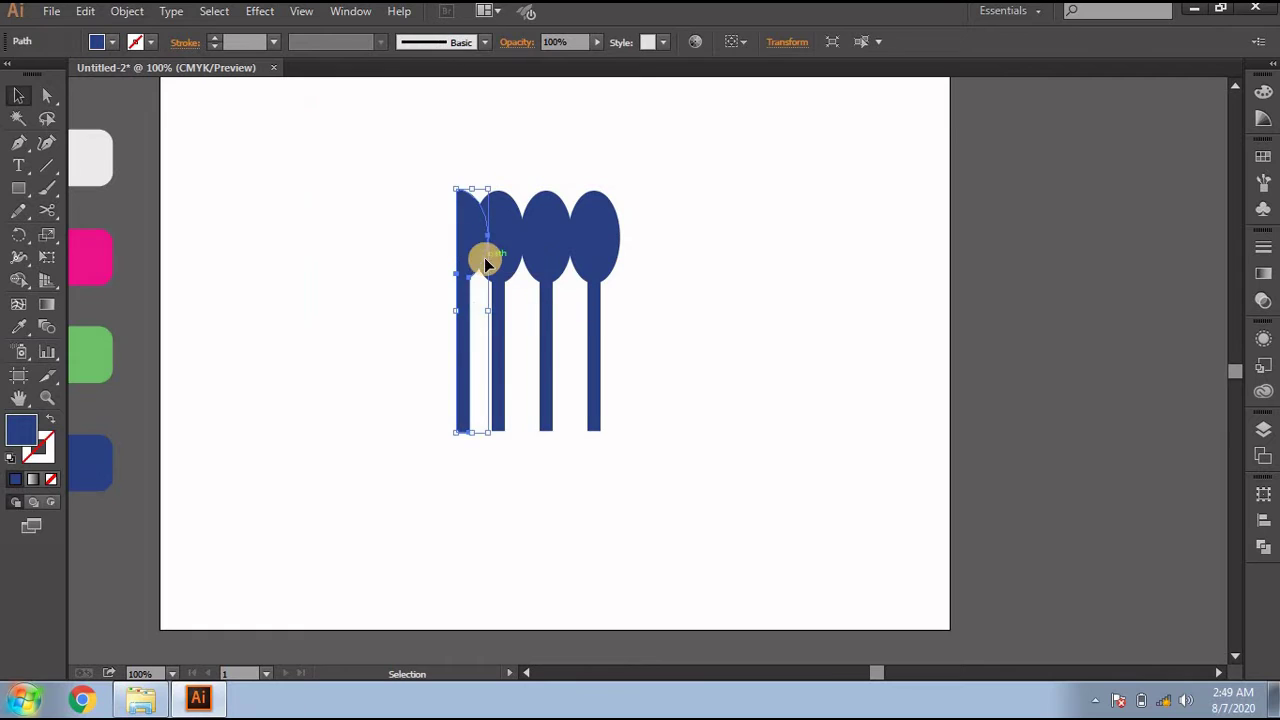
Make a vertically reflected copy of the half-spoon overlapping the row's right end.
right_click(472, 254)
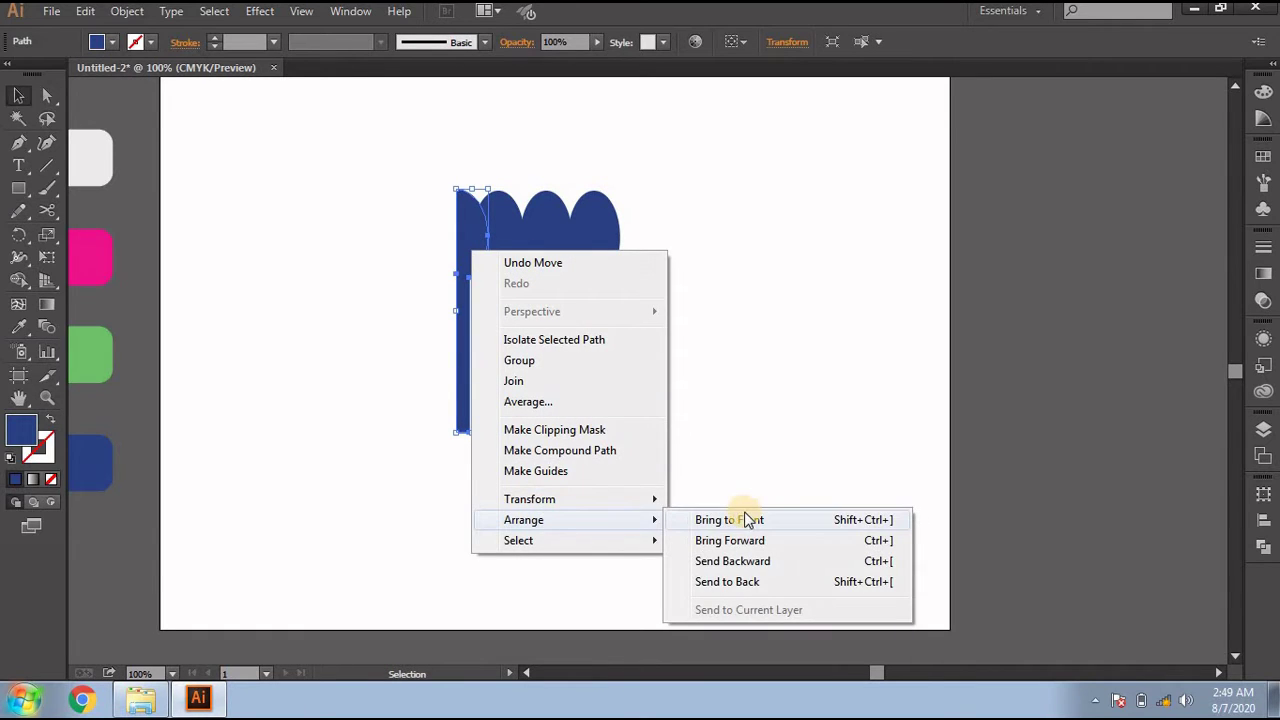
mouse_move(565, 499)
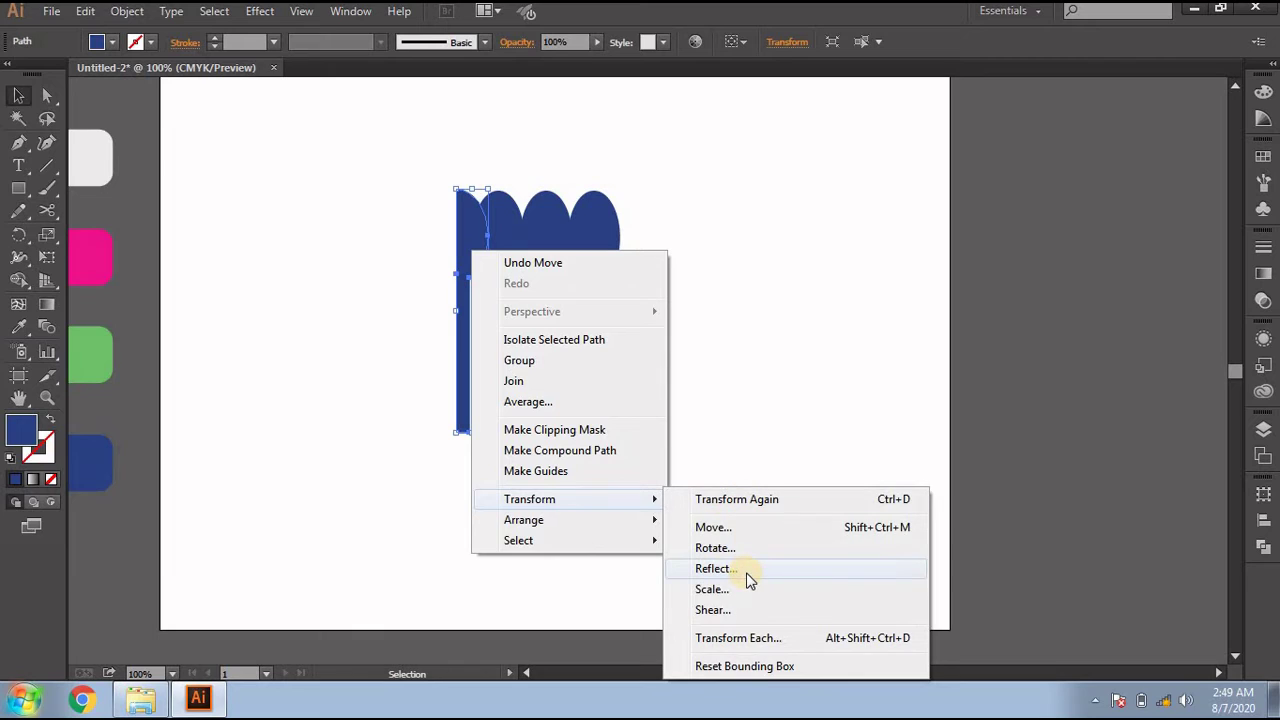
left_click(749, 570)
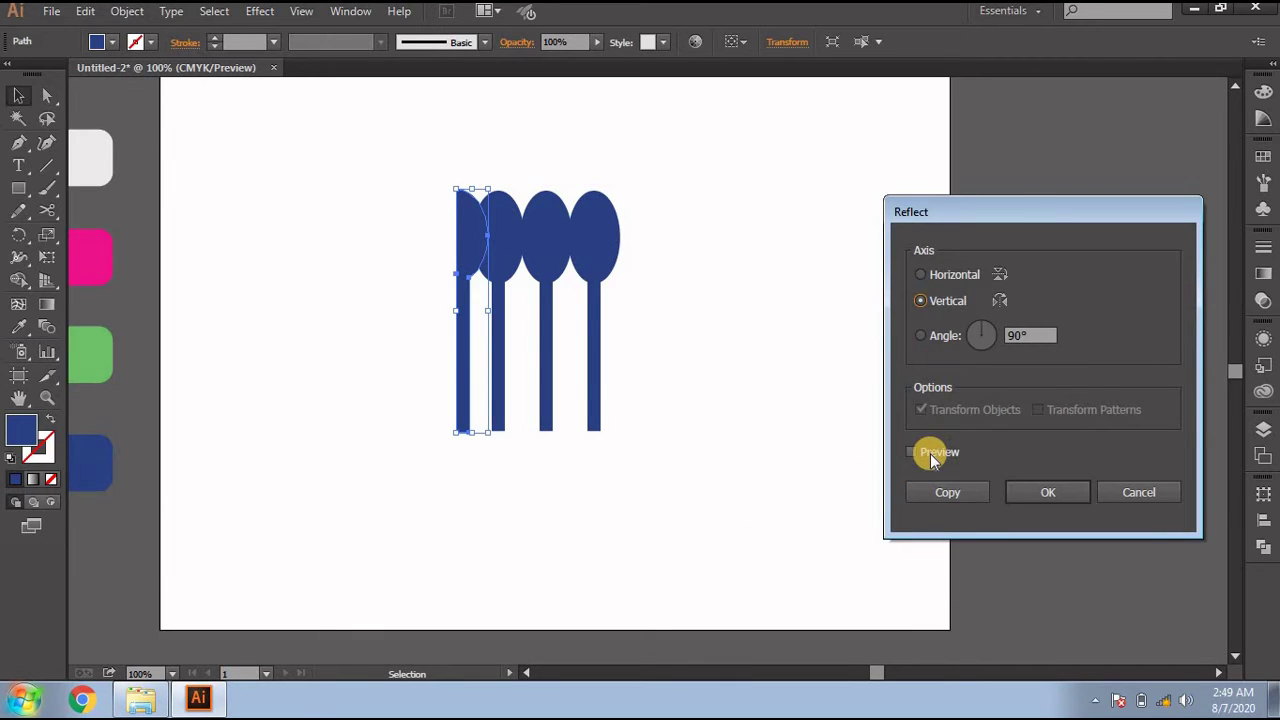
left_click(930, 453)
left_click(958, 490)
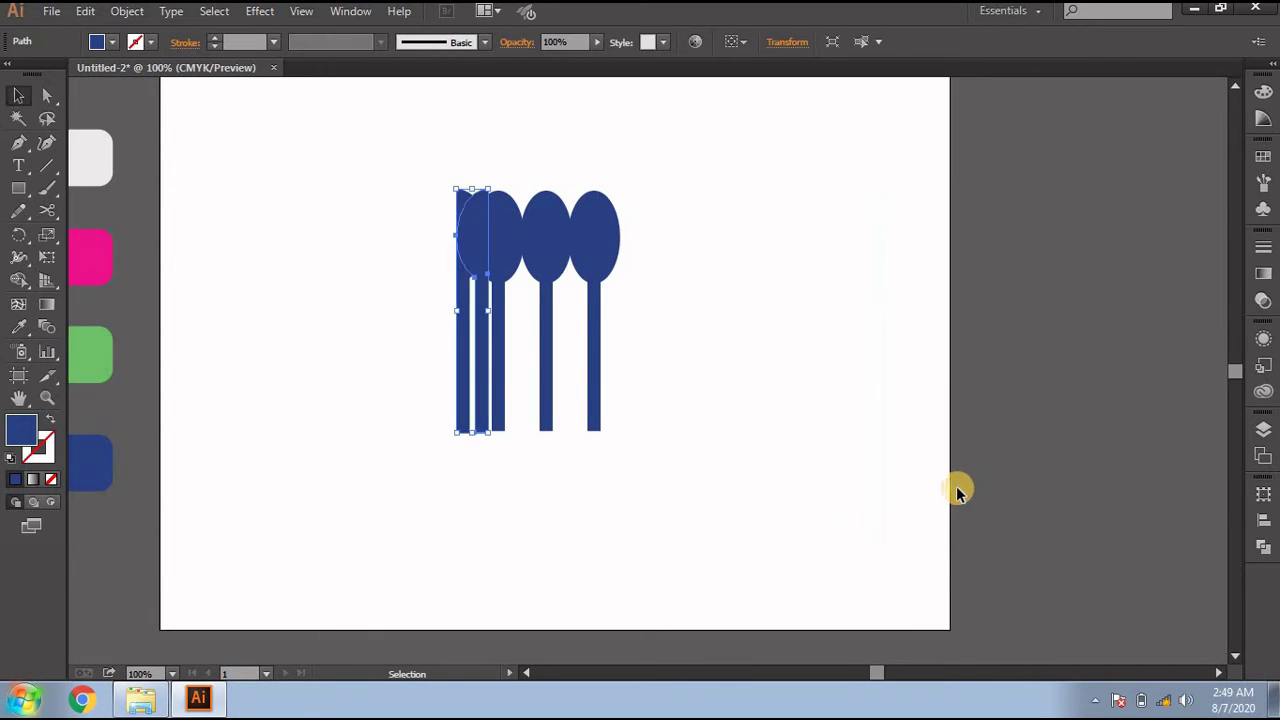
left_click_drag(471, 237, 630, 244)
left_click(704, 302)
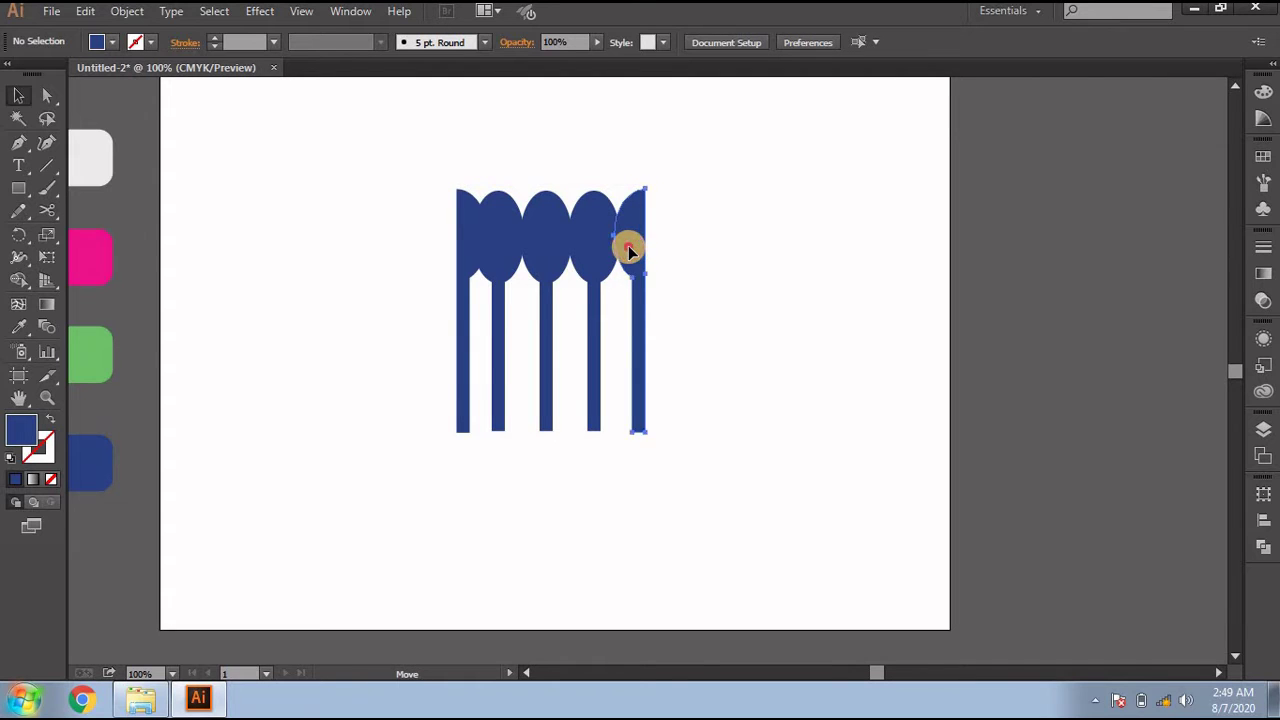
left_click_drag(628, 250, 619, 250)
left_click(677, 269)
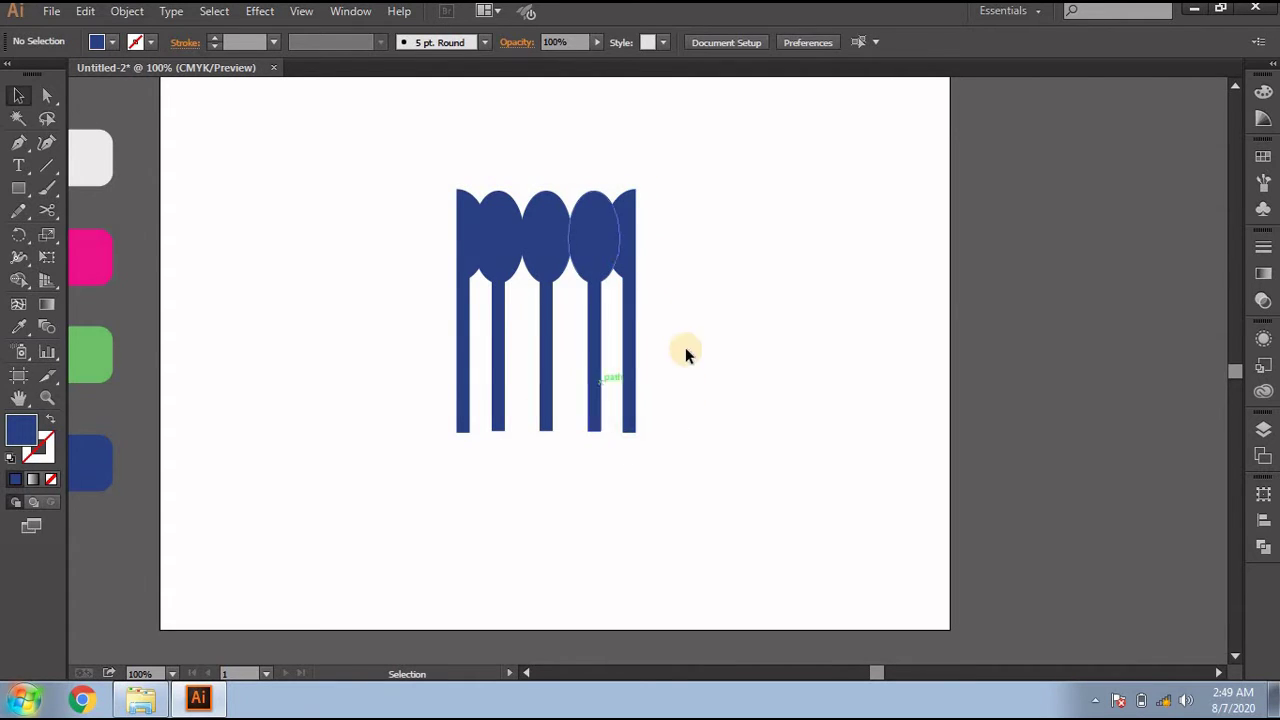
left_click_drag(724, 340, 405, 418)
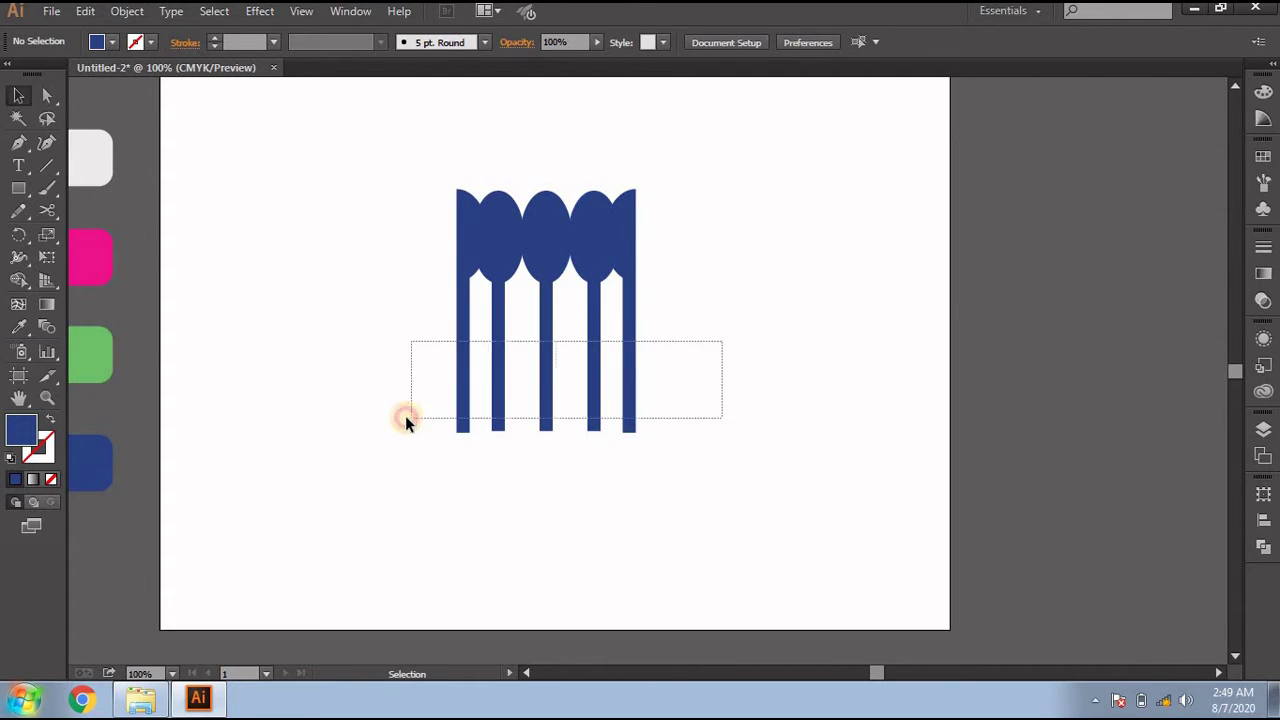
Distribute the five spoon shapes with equal horizontal spacing.
left_click(1264, 524)
left_click(1075, 623)
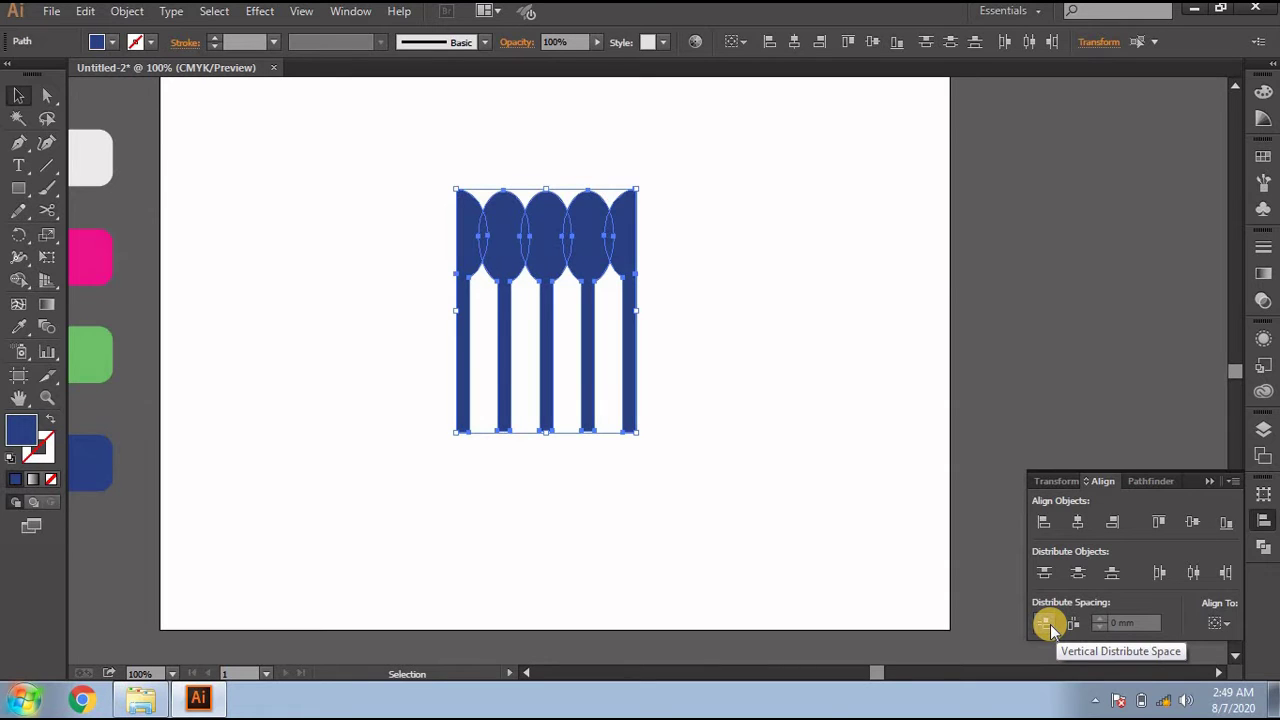
left_click(834, 404)
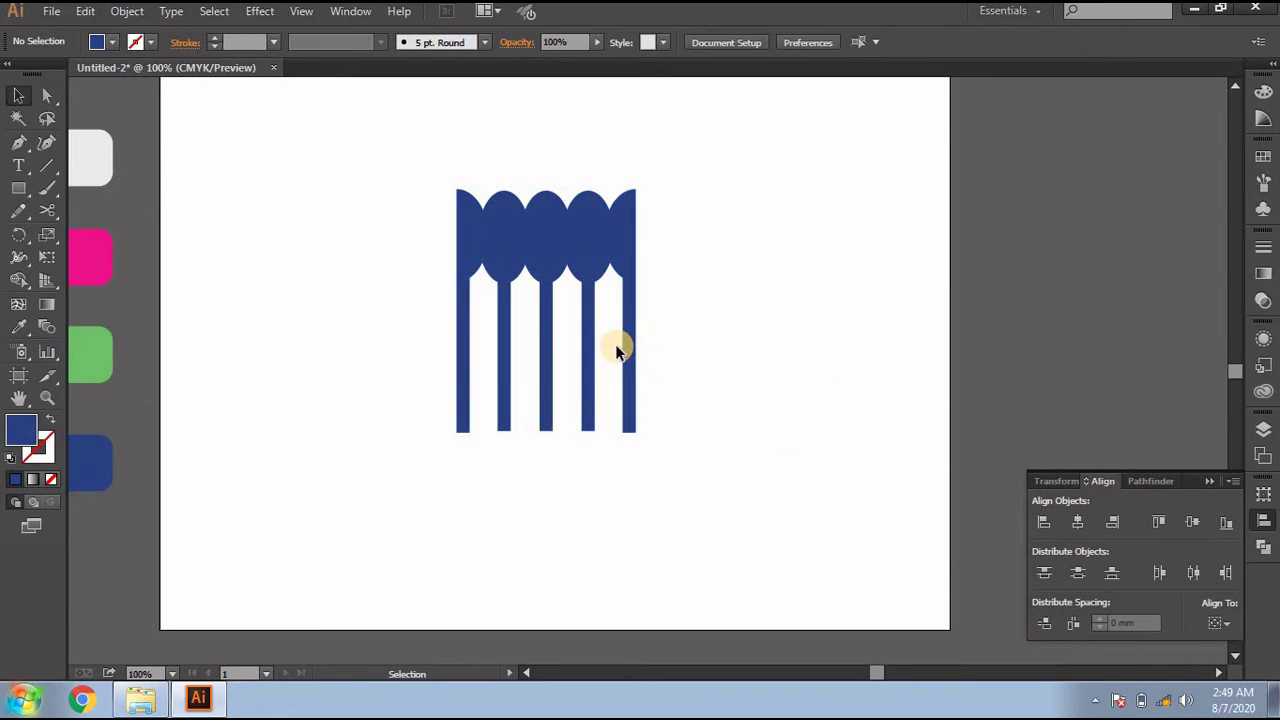
Rotate the second spoon a few degrees off vertical.
left_click(488, 273)
left_click_drag(471, 183, 462, 192)
left_click(660, 497)
Tilt the fourth spoon slightly clockwise.
scroll(554, 371, "up", 1)
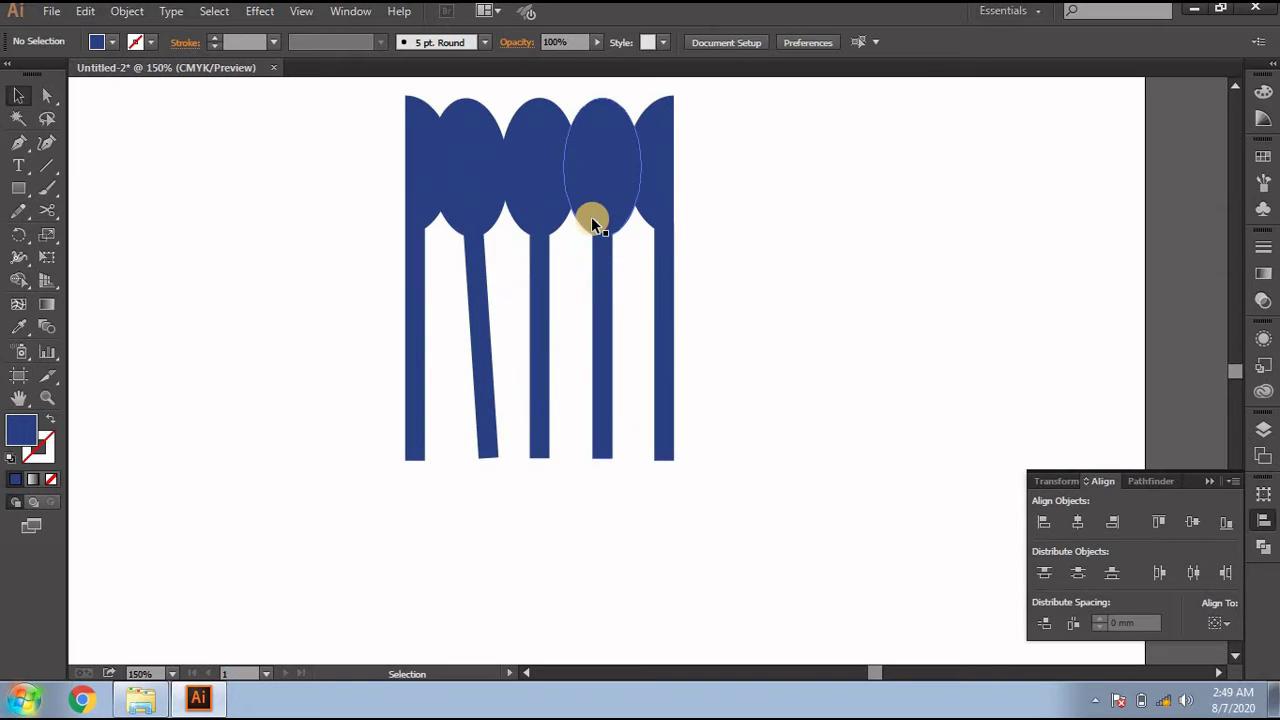
left_click(591, 218)
scroll(643, 200, "up", 1)
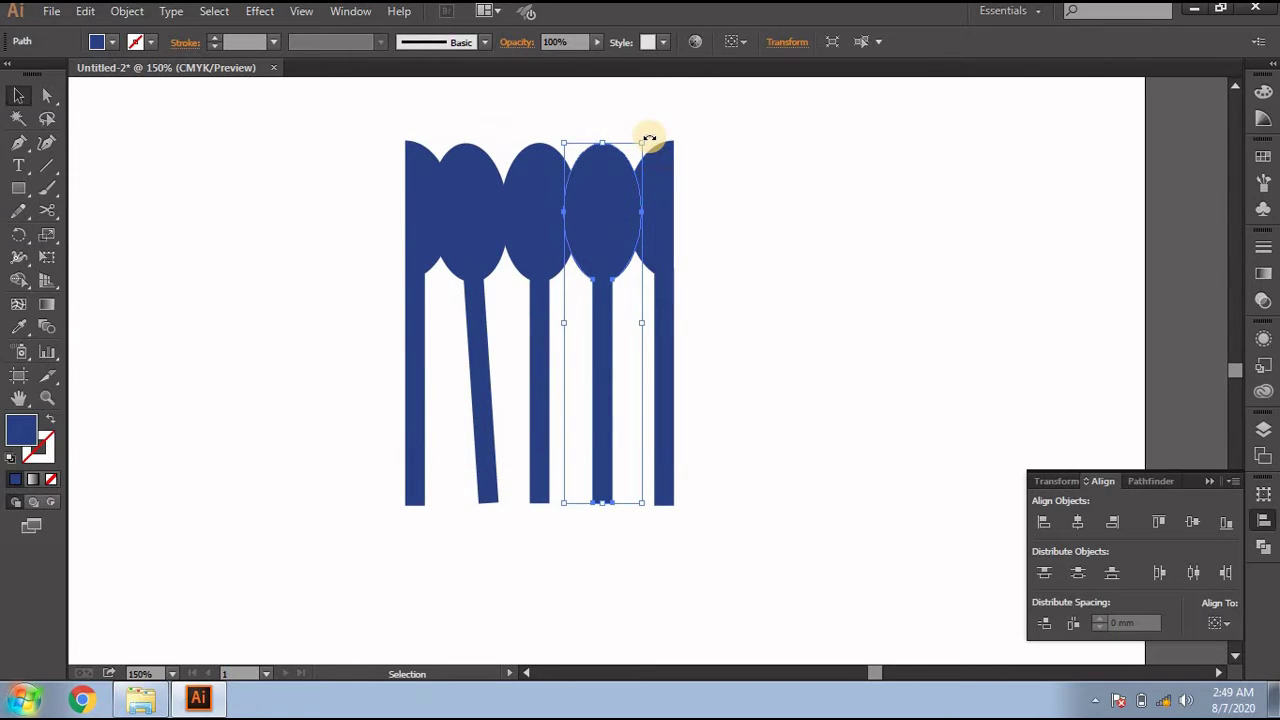
mouse_move(649, 138)
left_mouse_down()
mouse_move(670, 160)
mouse_move(693, 143)
left_mouse_up()
left_click(743, 254)
left_click(656, 266)
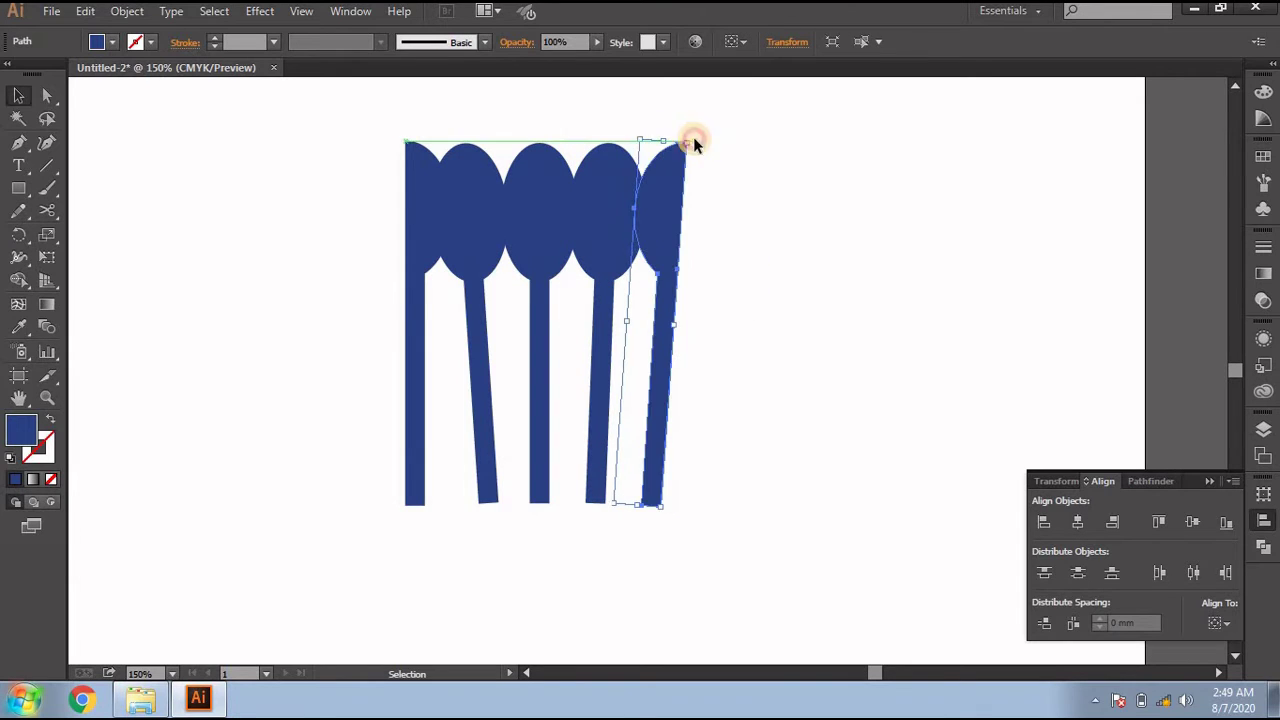
left_click(743, 180)
Tilt the leftmost half-spoon outward and nudge it slightly right.
left_click(420, 286)
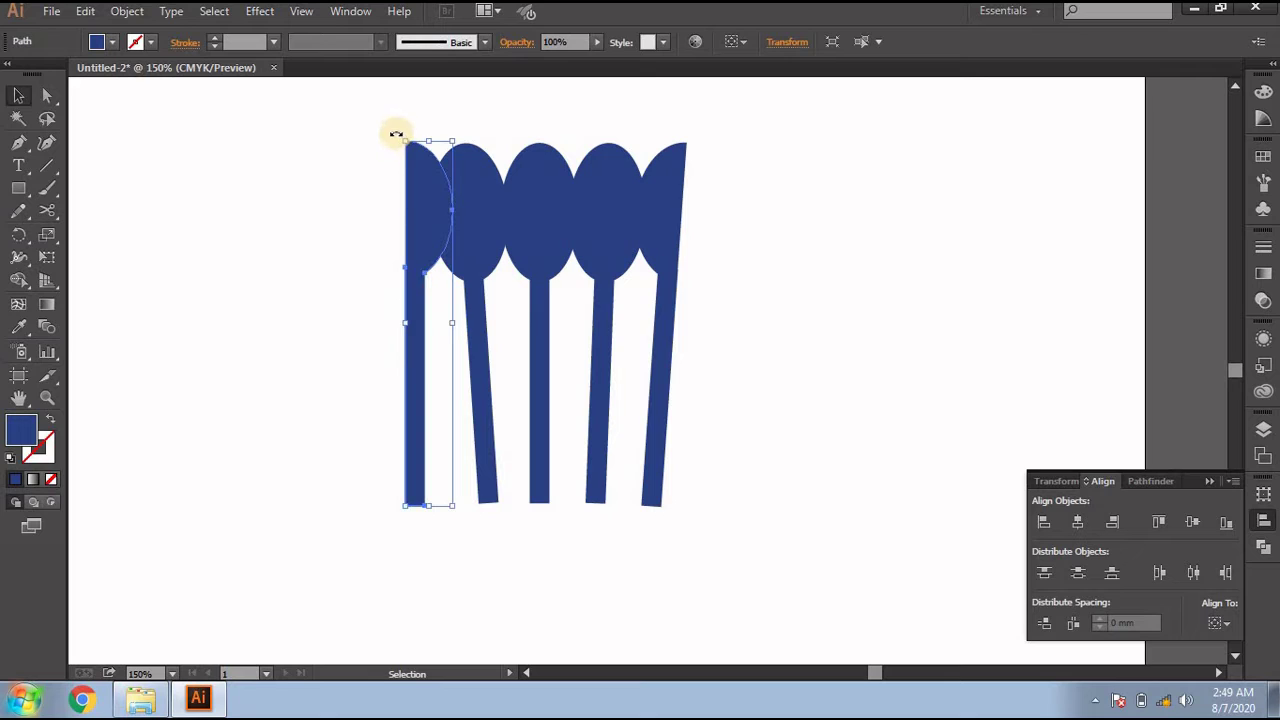
left_click_drag(394, 131, 374, 145)
left_click(299, 183)
left_click(393, 158)
left_click_drag(405, 198, 421, 200)
left_click(736, 248)
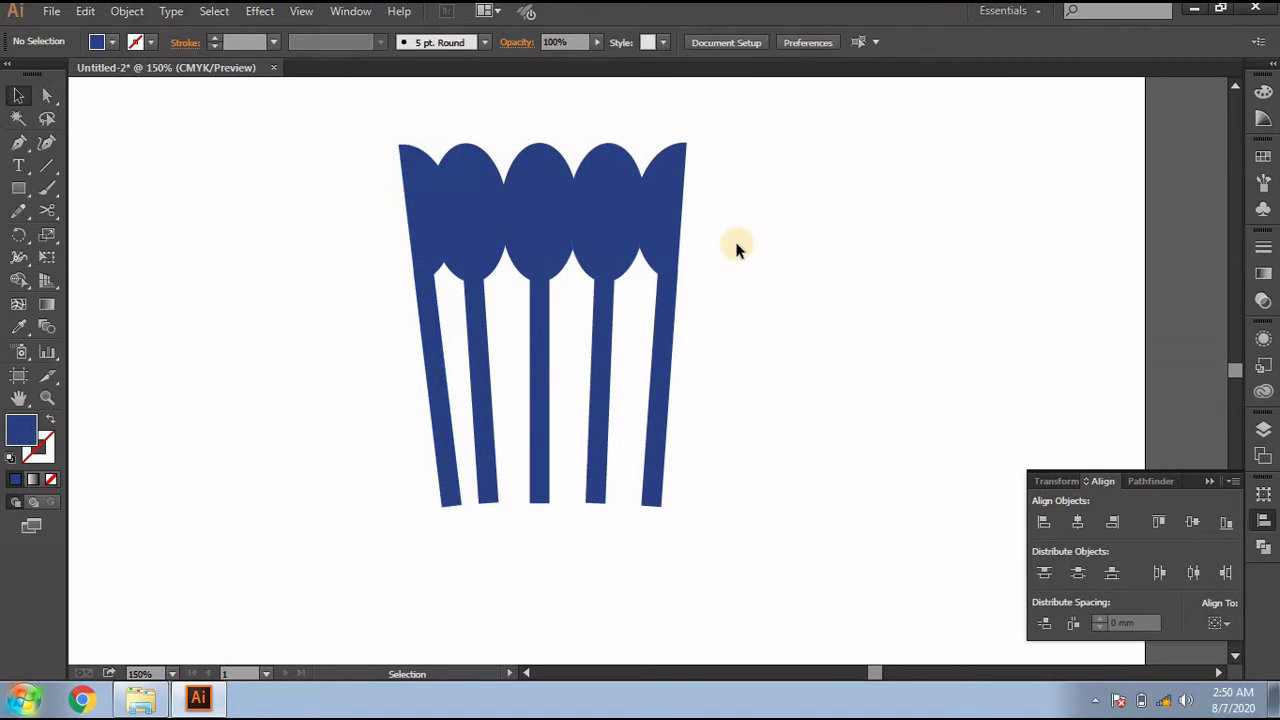
Nudge the right half-spoon and the outer spoons inward to even the spacing.
left_click_drag(675, 250, 659, 250)
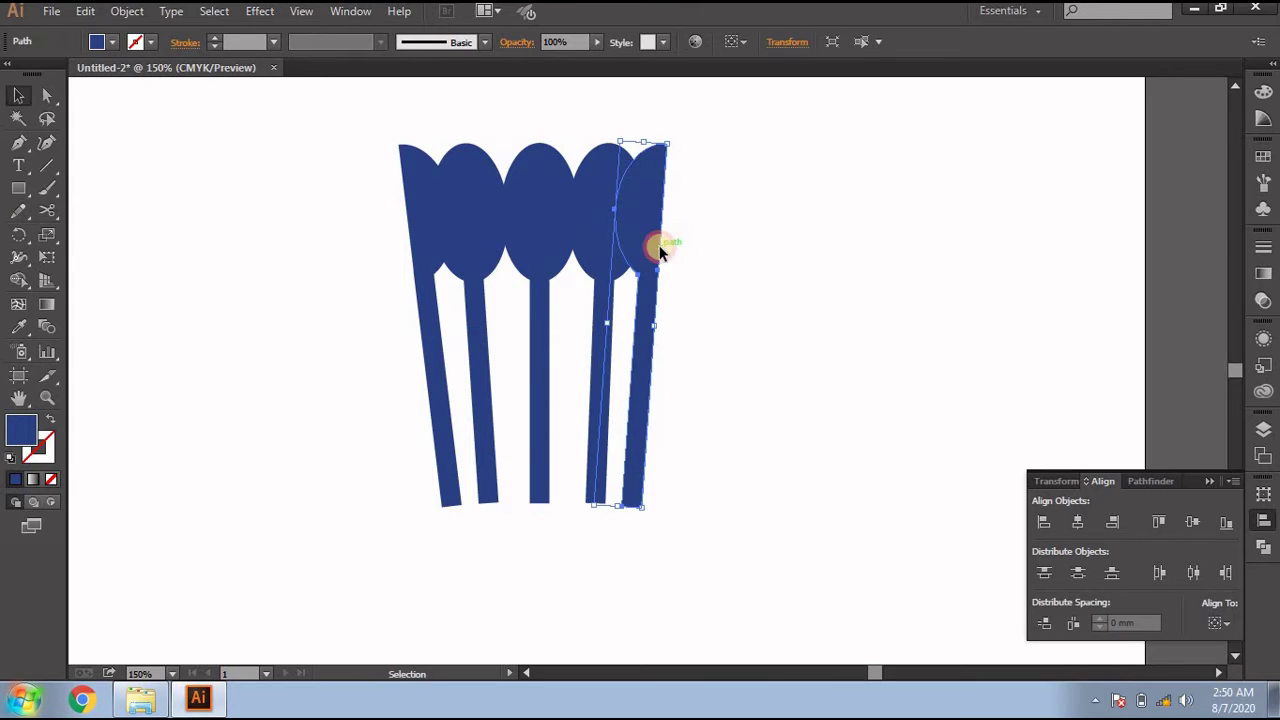
left_click(740, 314)
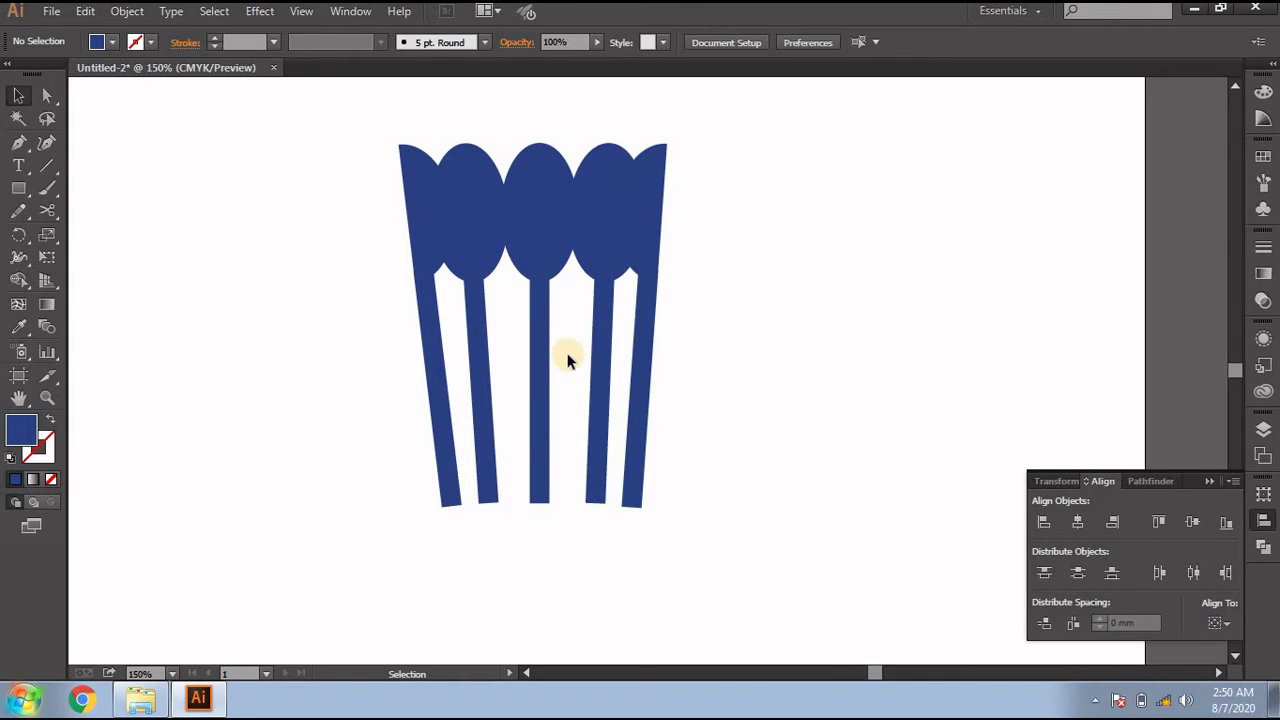
left_click_drag(610, 272, 600, 271)
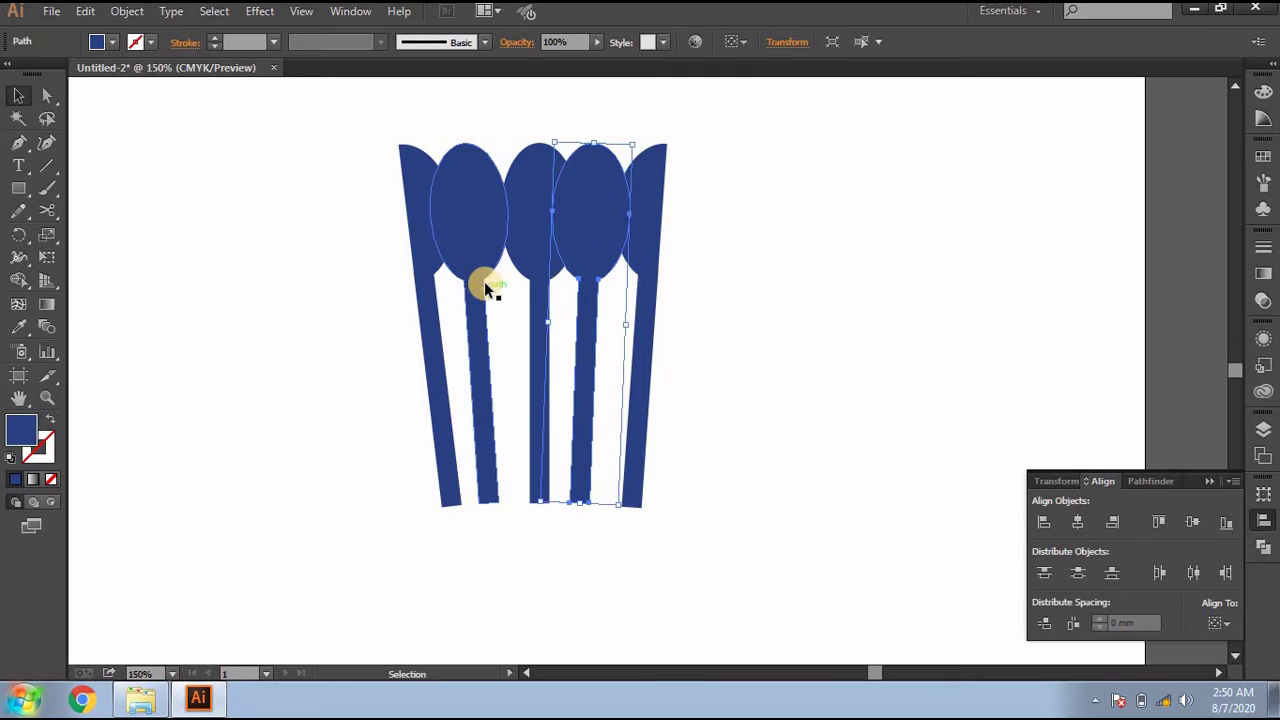
left_click_drag(486, 280, 491, 278)
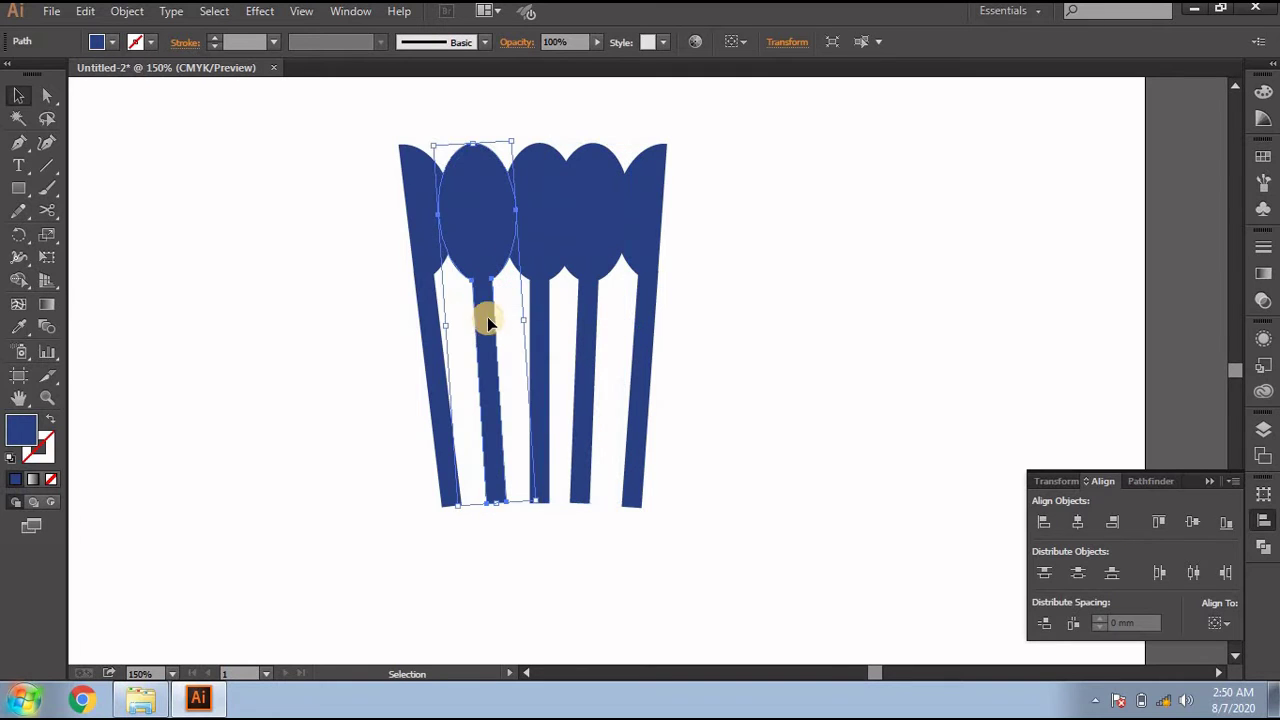
left_click_drag(434, 356, 447, 362)
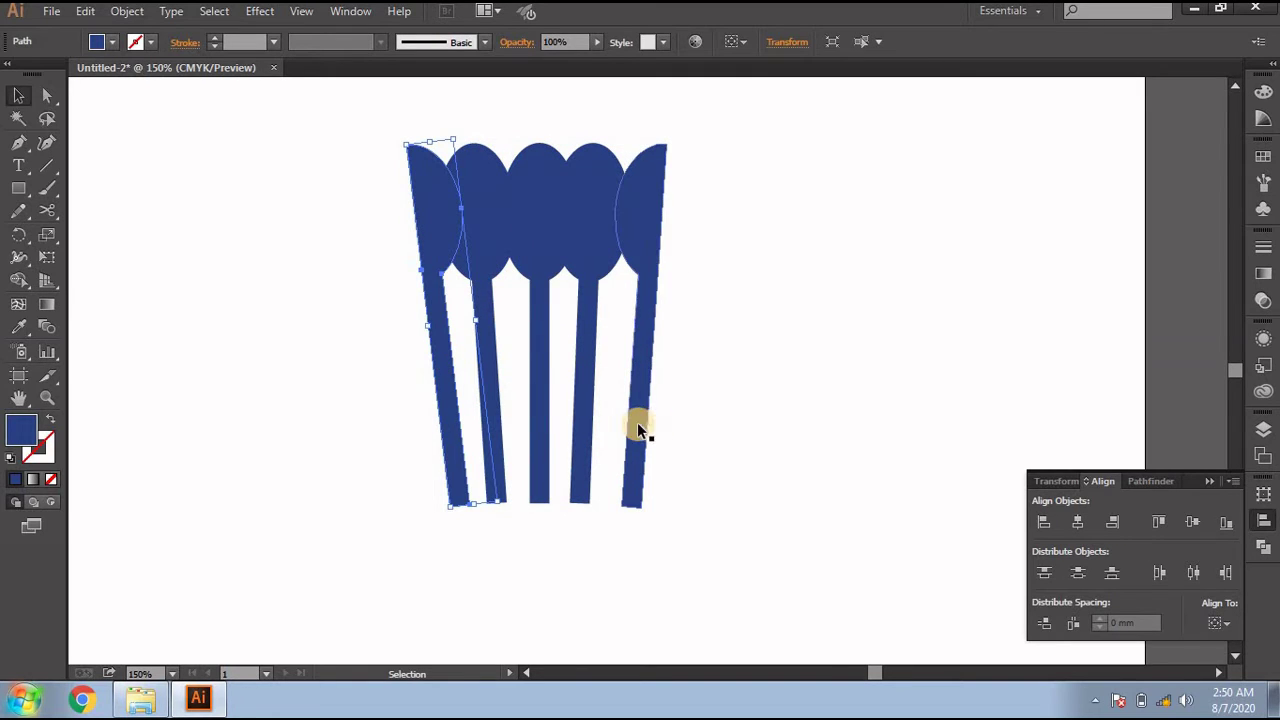
left_click_drag(637, 422, 627, 423)
left_click(749, 374)
Align the bottoms of all five spoon shapes.
left_click_drag(731, 379, 466, 492)
left_click_drag(383, 440, 383, 442)
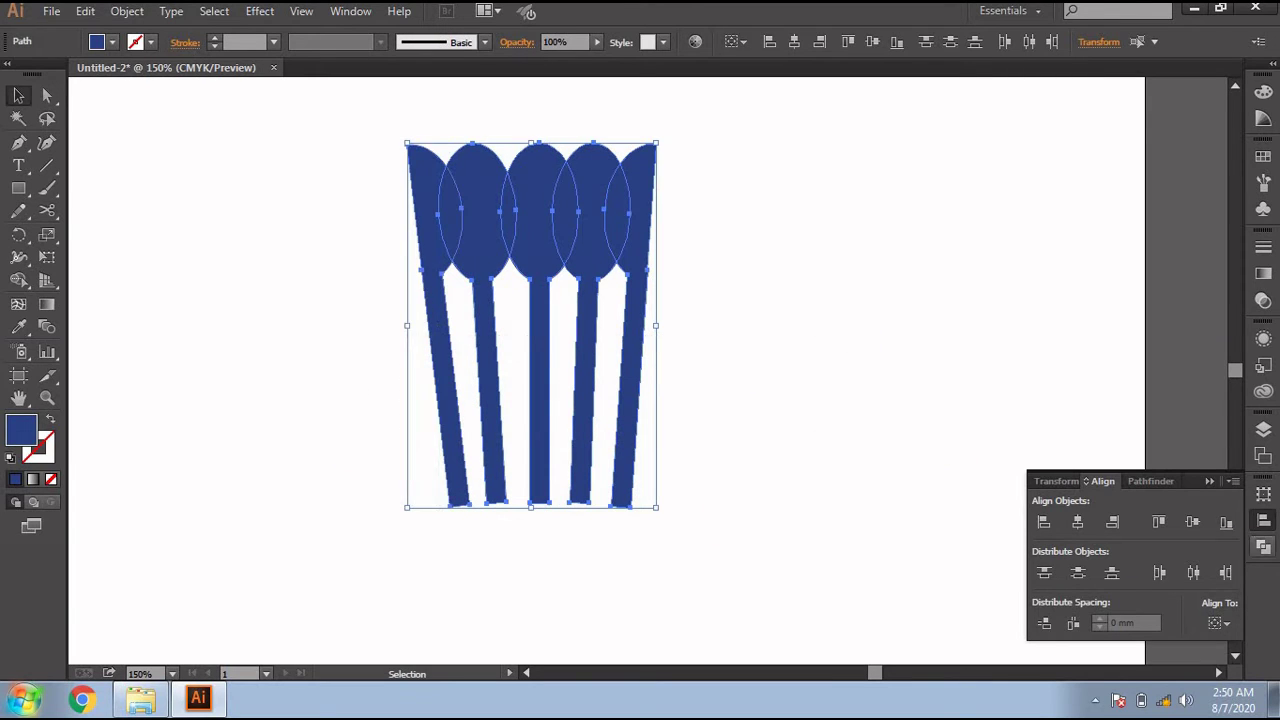
left_click(1198, 522)
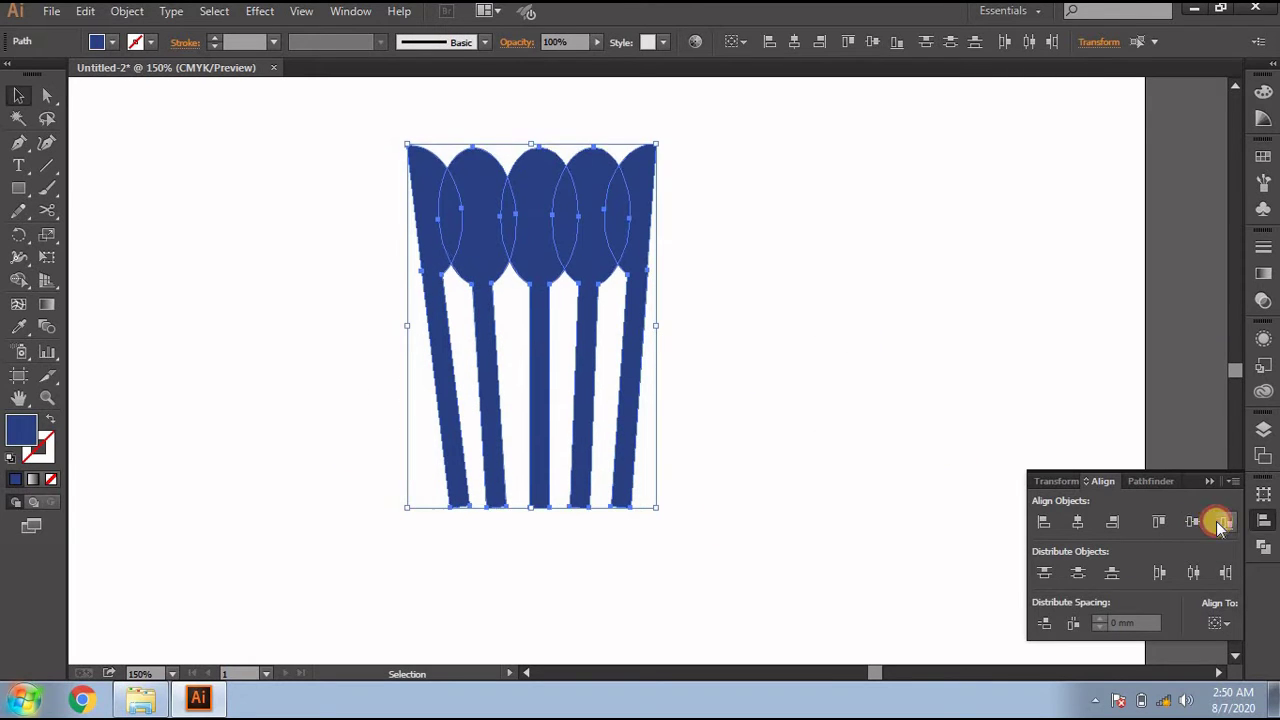
left_click(1212, 481)
left_click(846, 466)
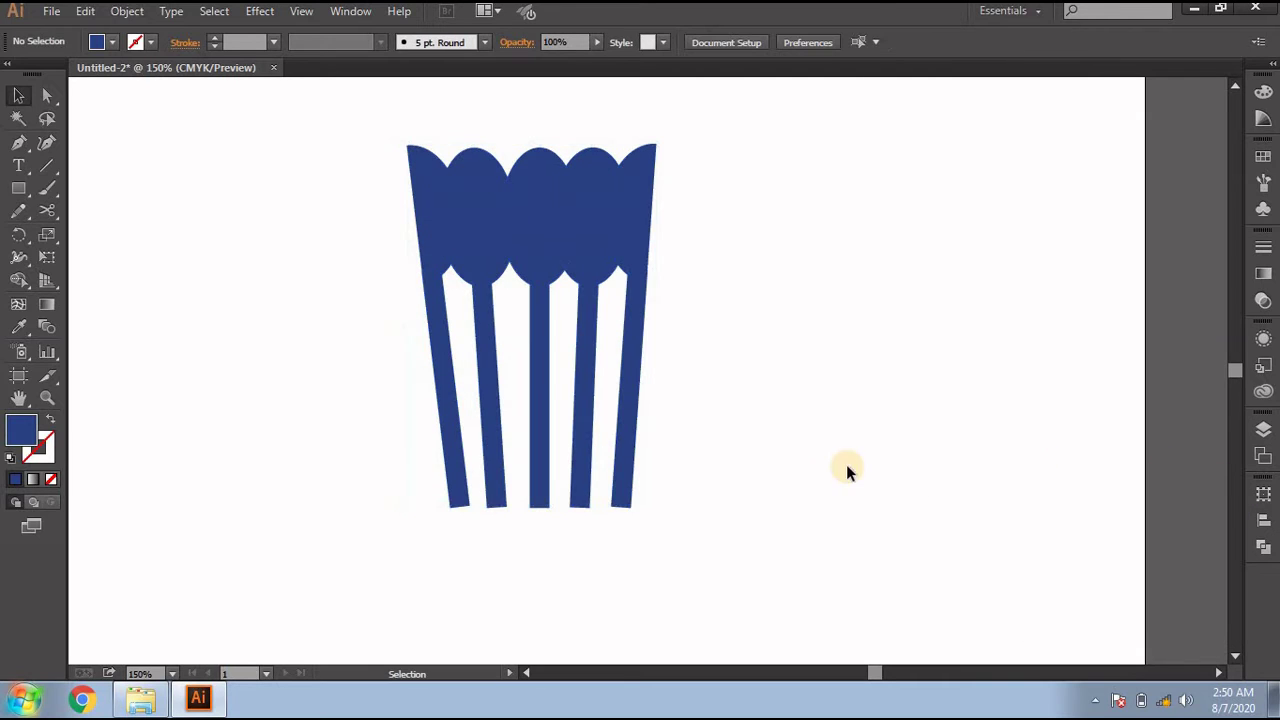
scroll(877, 495, "down", 1)
Rotate the leftmost and rightmost spoons so they tilt symmetrically outward.
scroll(780, 410, "right", 2)
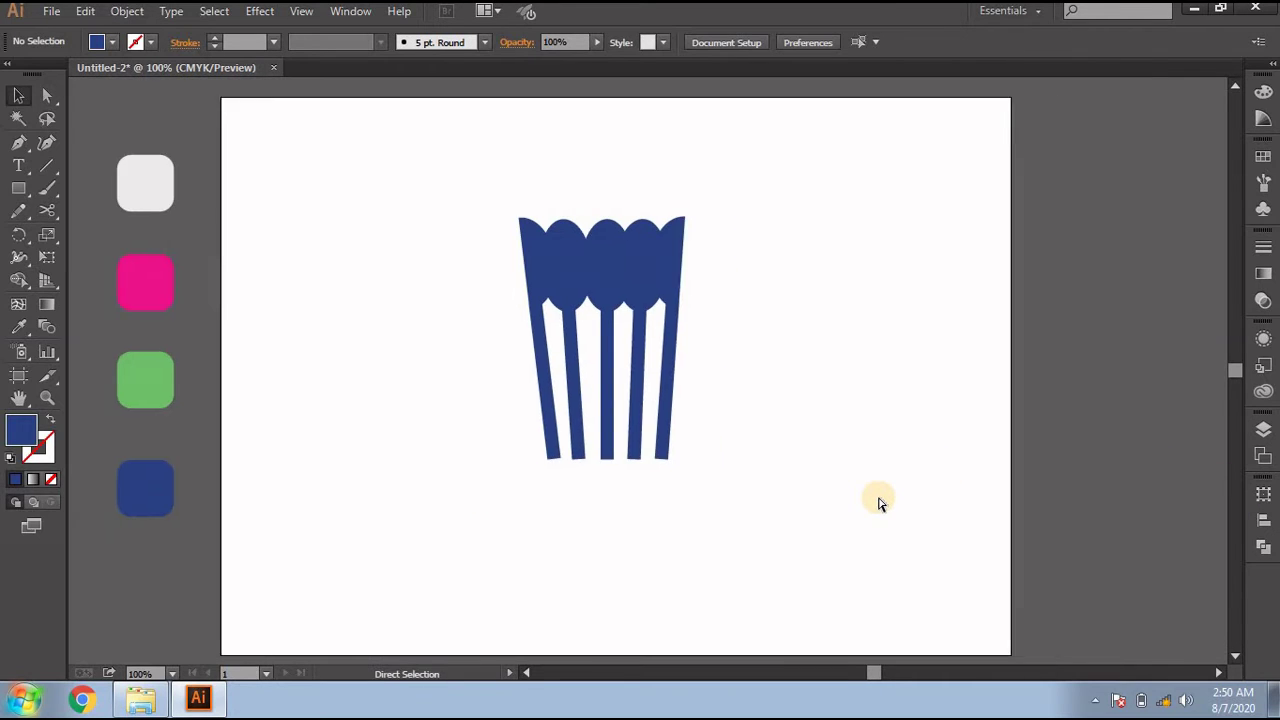
scroll(680, 327, "up", 1)
left_click(646, 252)
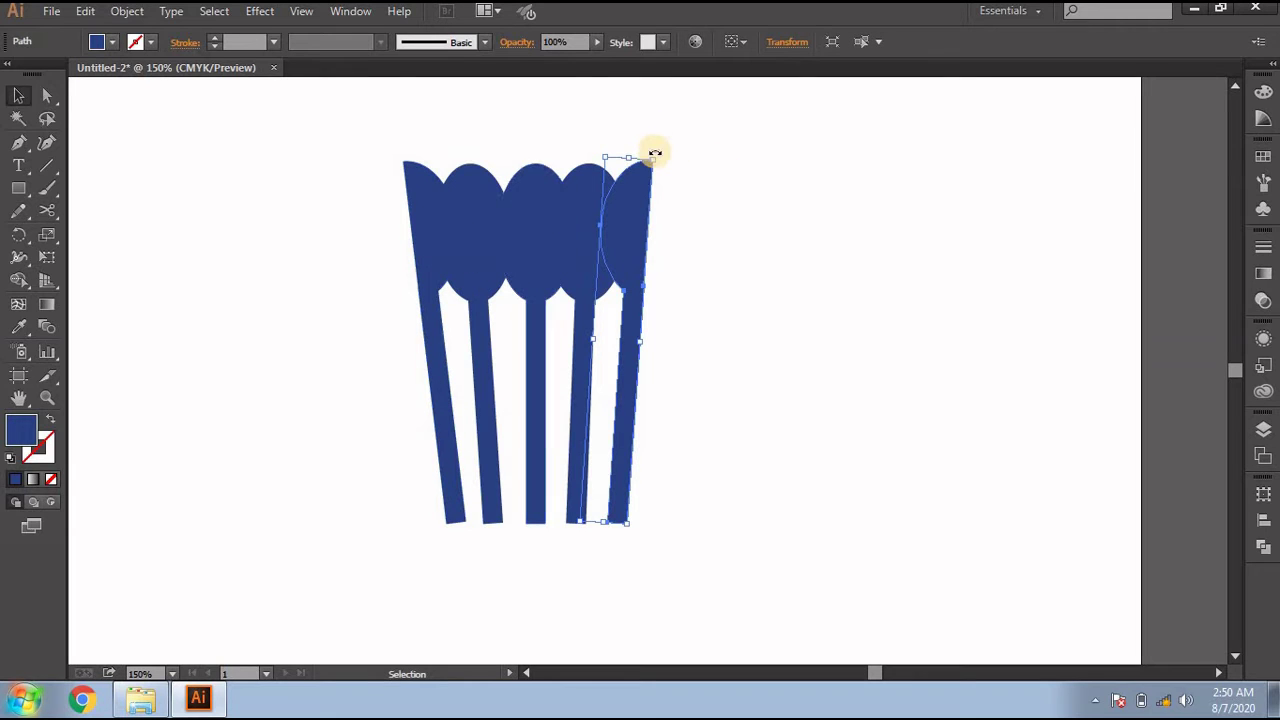
left_click_drag(655, 153, 669, 158)
left_click(690, 231)
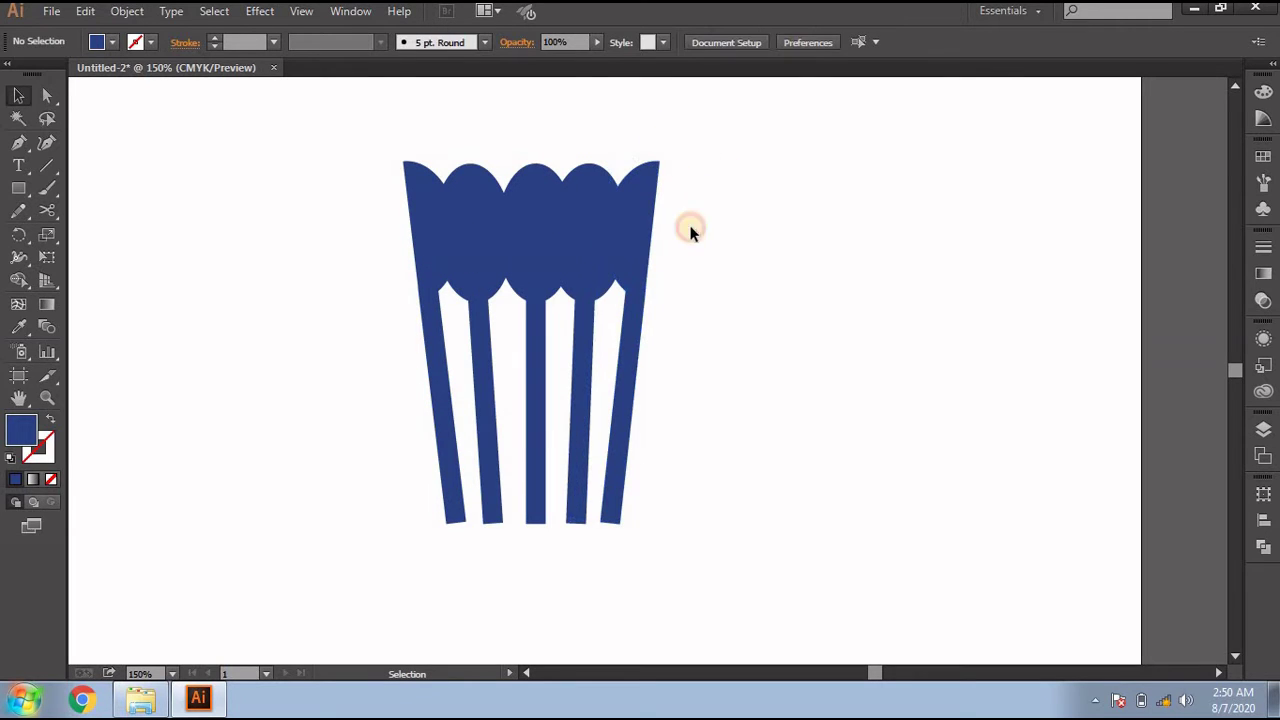
left_click(421, 255)
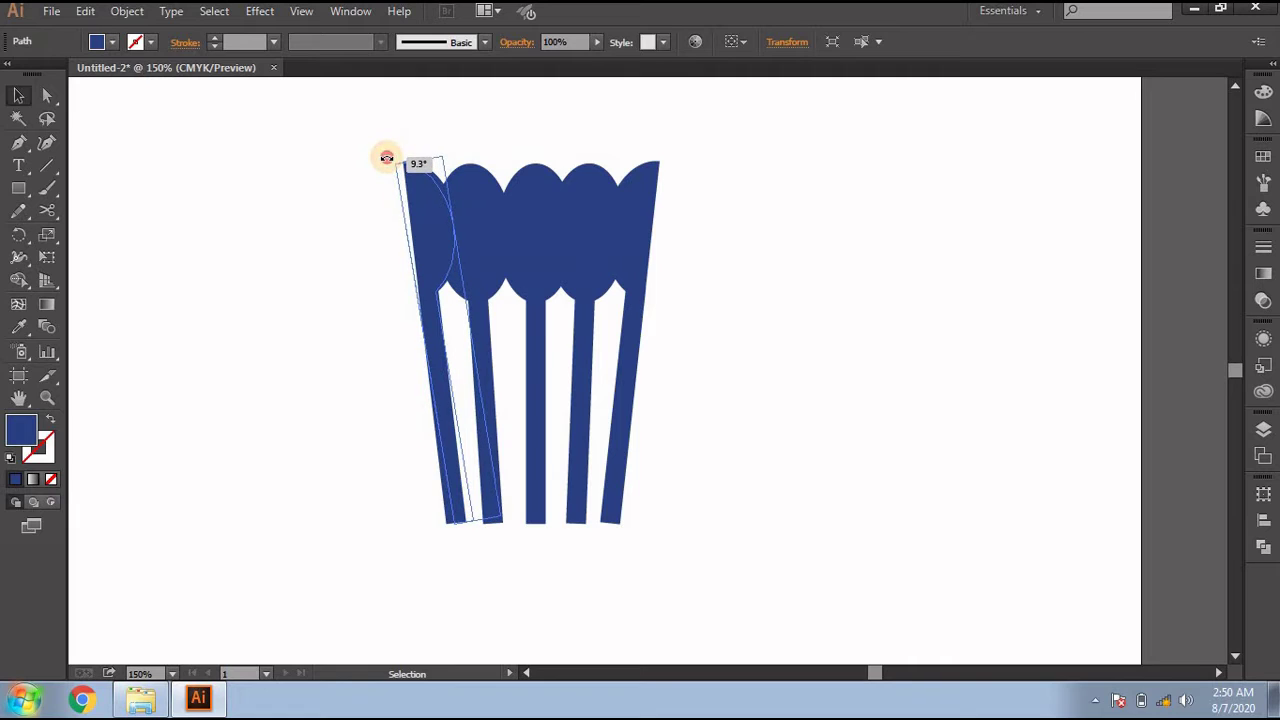
left_click_drag(395, 155, 357, 158)
left_click(357, 158)
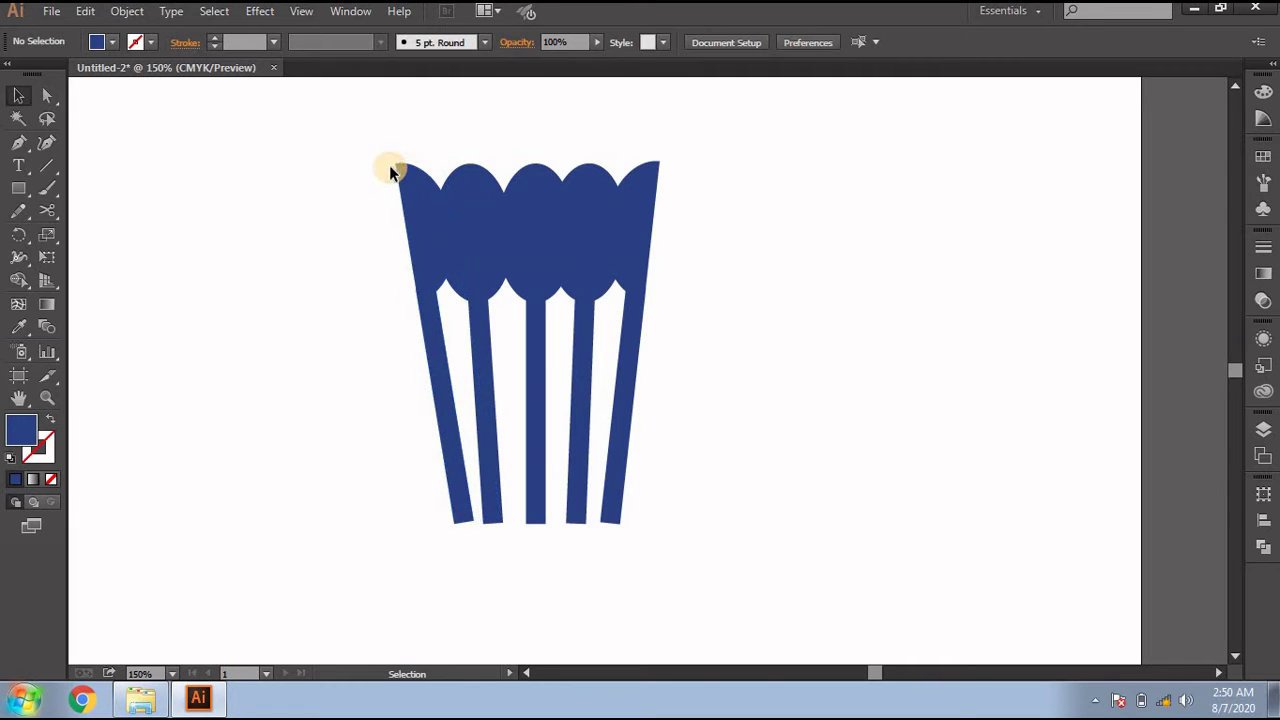
left_click(649, 192)
left_click_drag(665, 157, 670, 158)
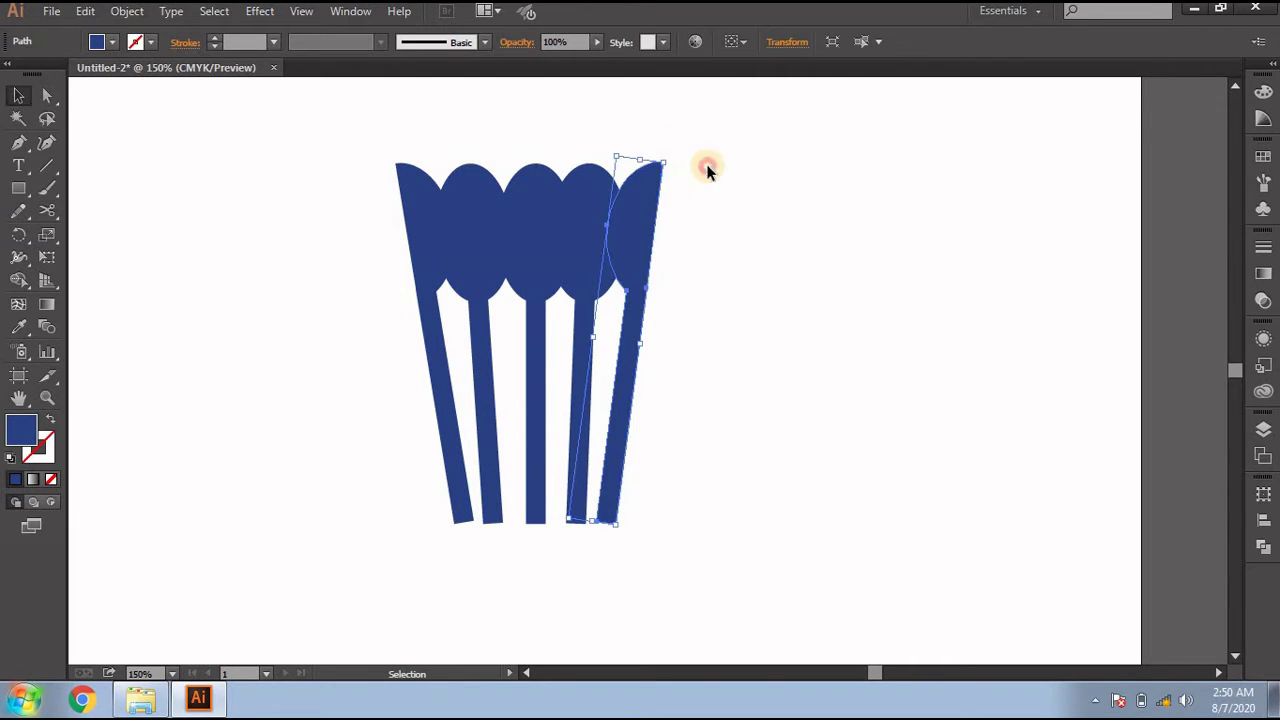
left_click(325, 298)
Bring the middle spoon in front of its neighbouring spoons.
left_click_drag(340, 243, 738, 364)
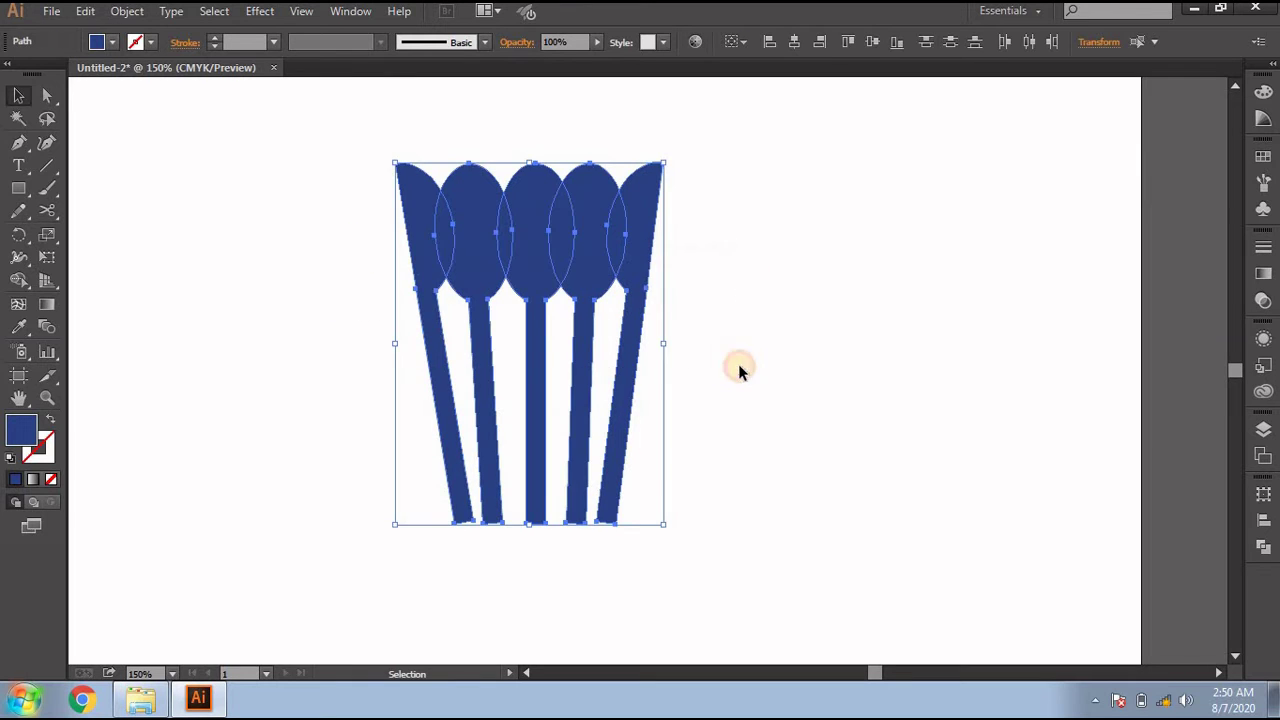
left_click(750, 436)
left_click(514, 257)
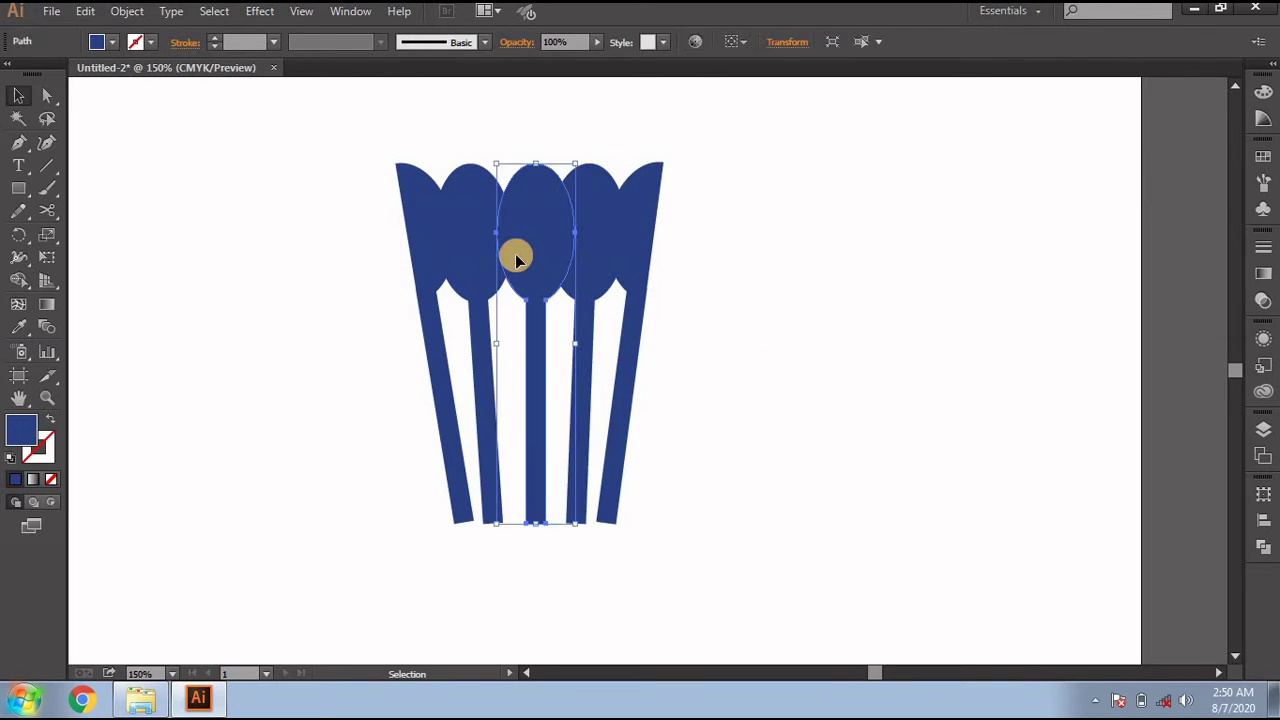
right_click(514, 257)
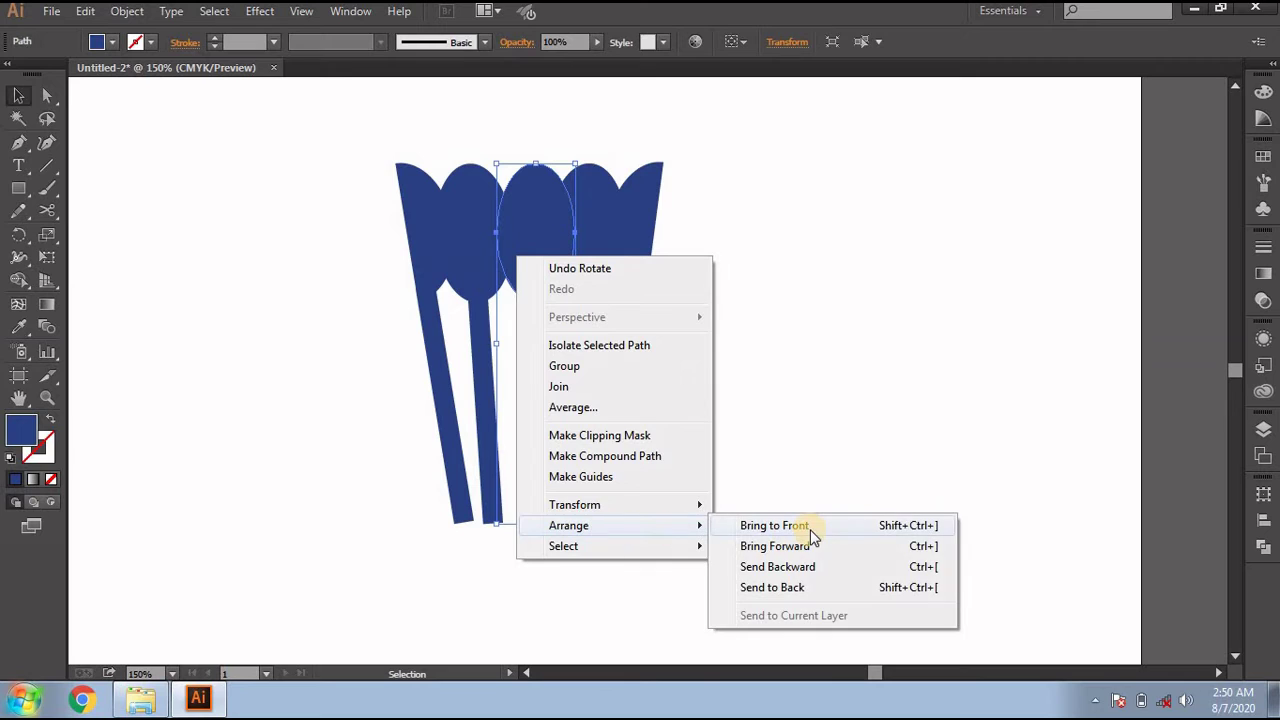
left_click(809, 527)
left_click(761, 512)
Marquee-select all five spoon shapes and group them into one fork.
scroll(757, 510, "down", 1)
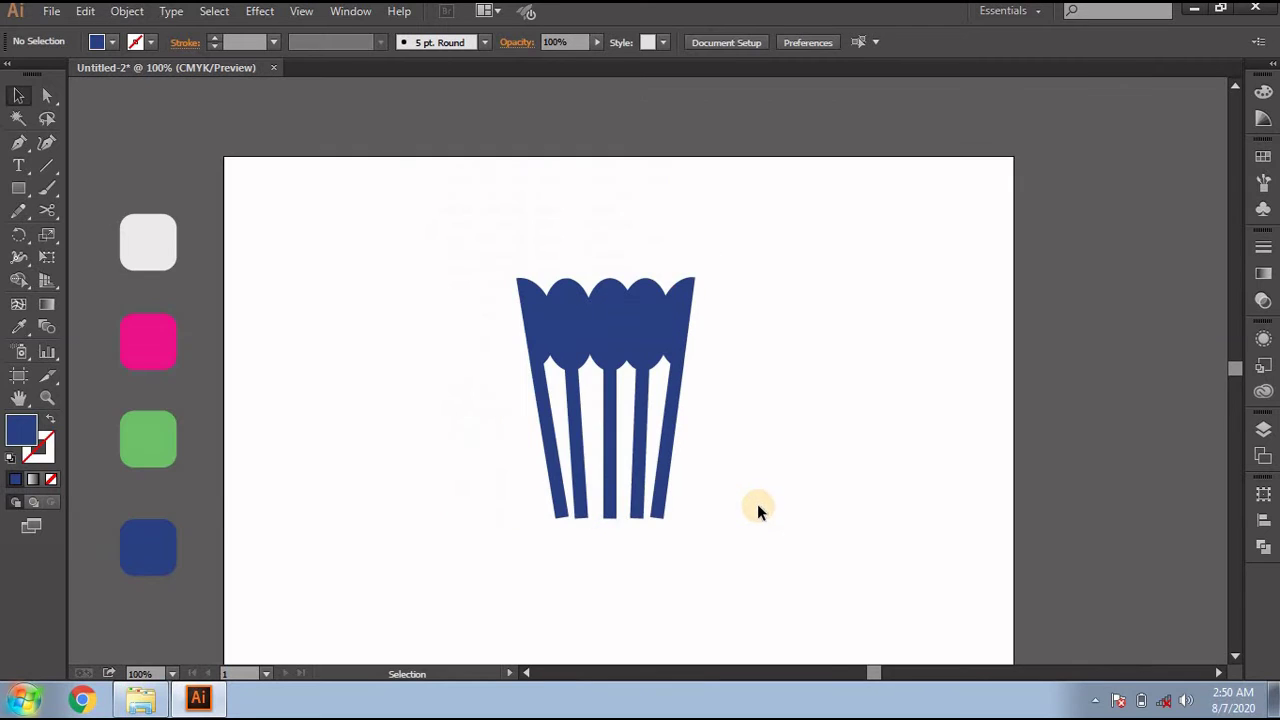
left_click_drag(803, 262, 754, 280)
scroll(754, 290, "down", 2)
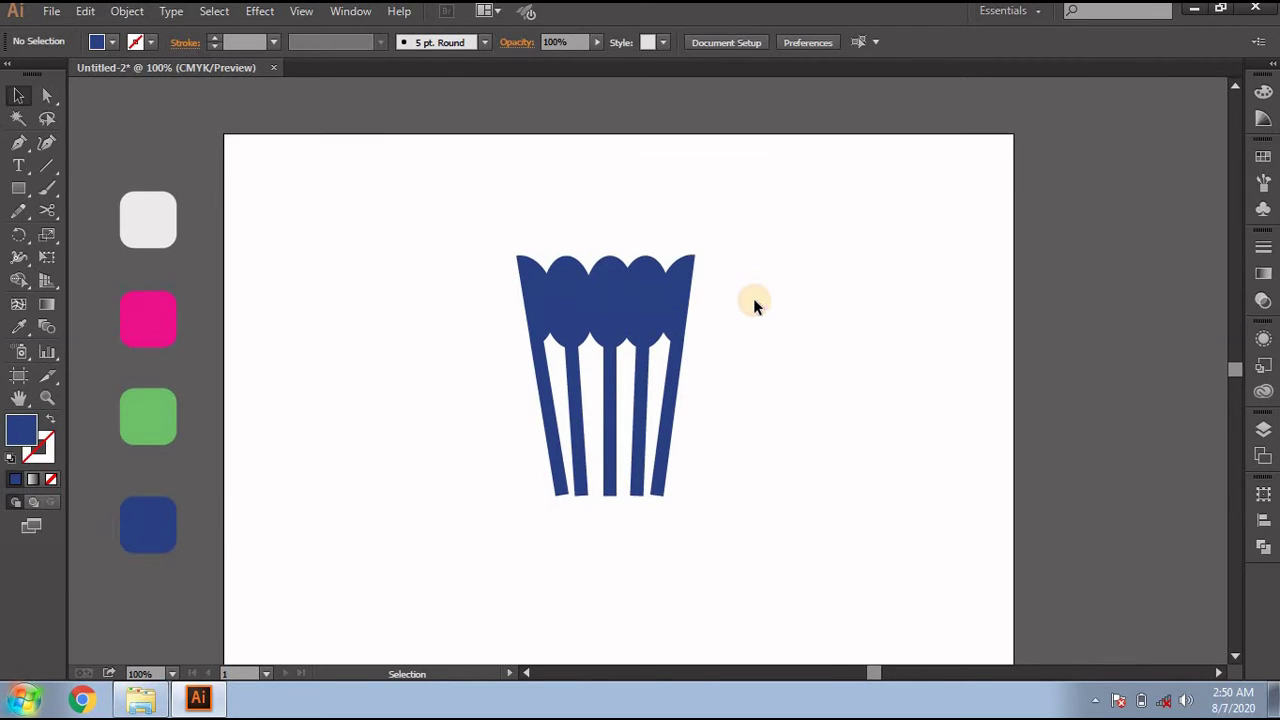
scroll(716, 421, "up", 1)
left_click(479, 466)
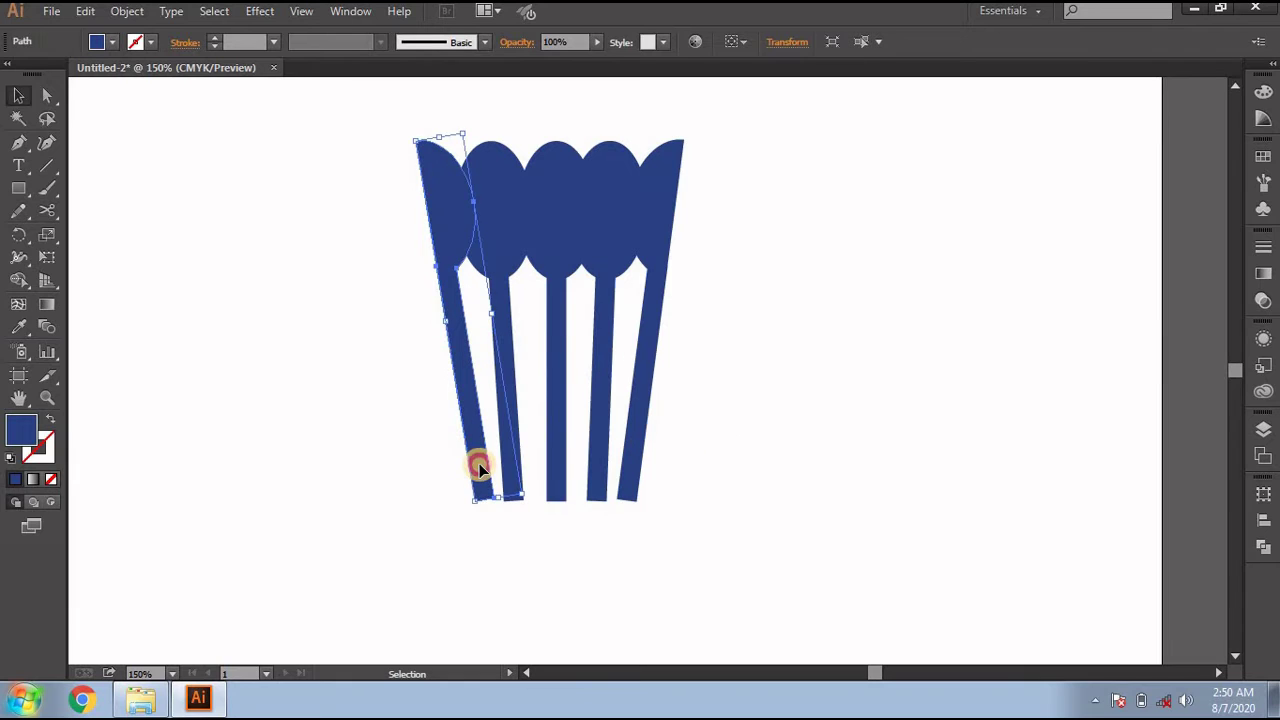
left_click(738, 462)
scroll(738, 463, "down", 2)
scroll(751, 358, "down", 2)
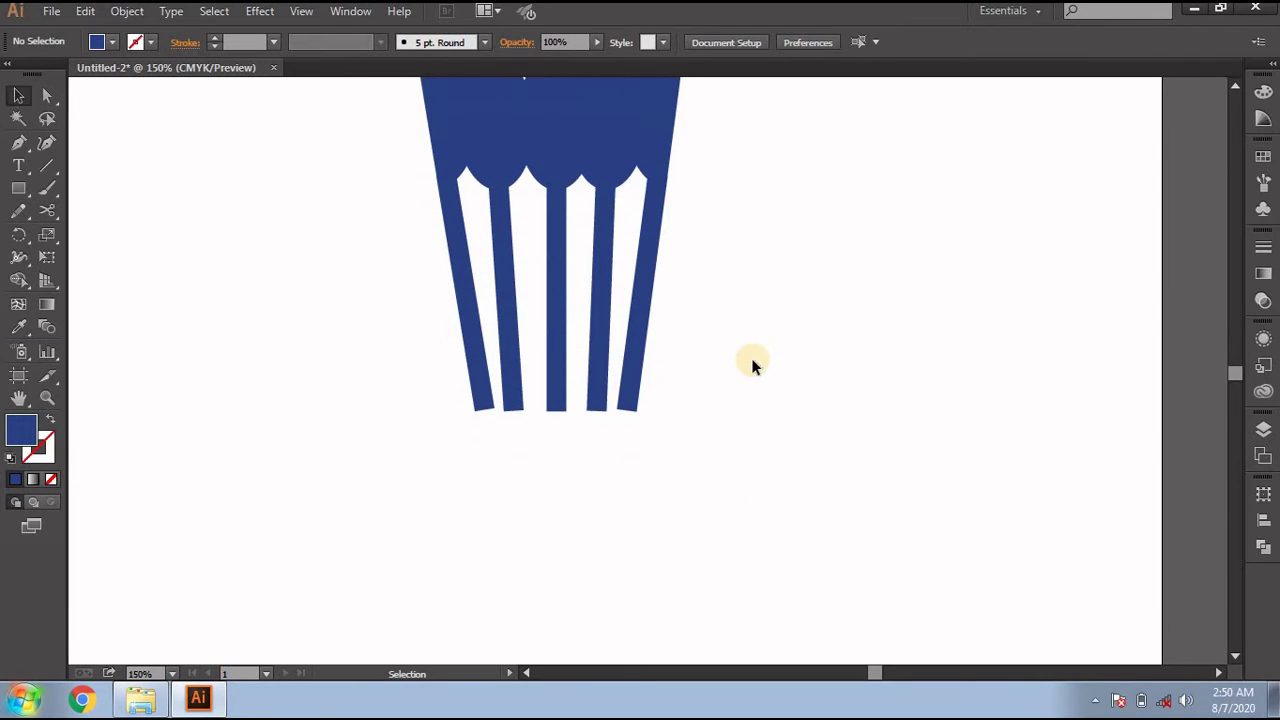
left_click_drag(741, 290, 404, 390)
right_click(535, 149)
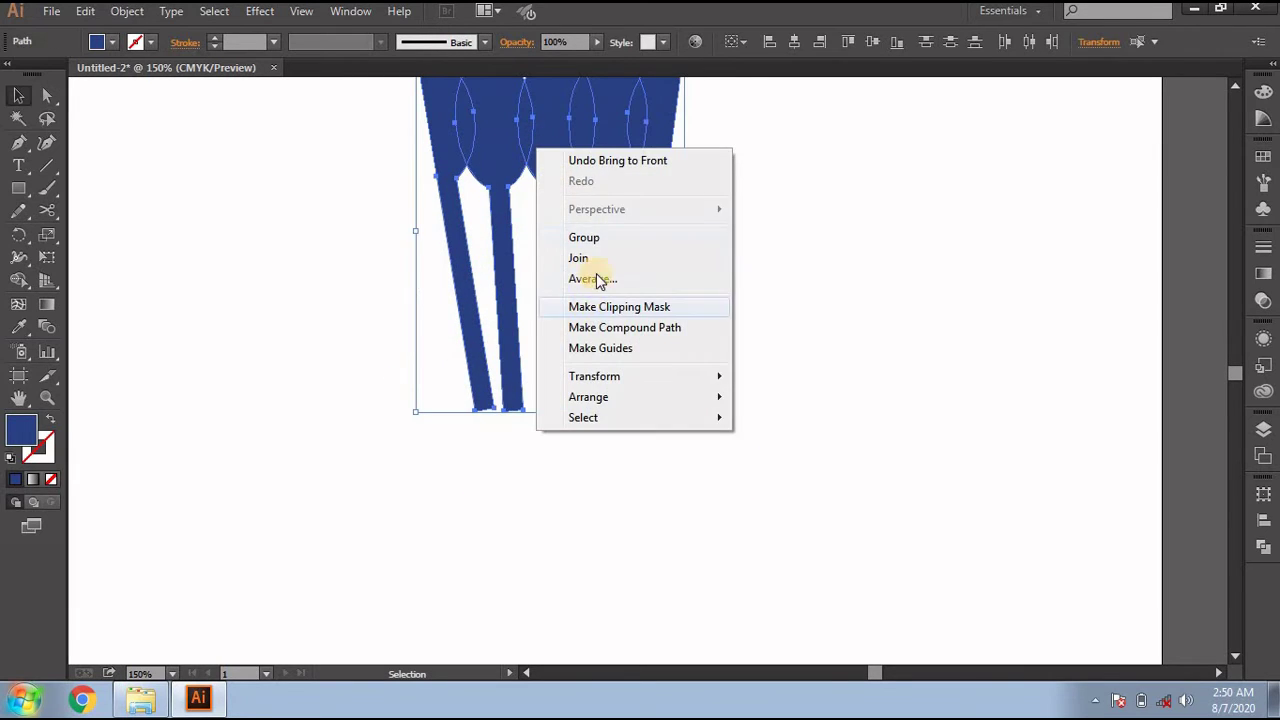
left_click(590, 240)
left_click(835, 330)
scroll(835, 333, "down", 1)
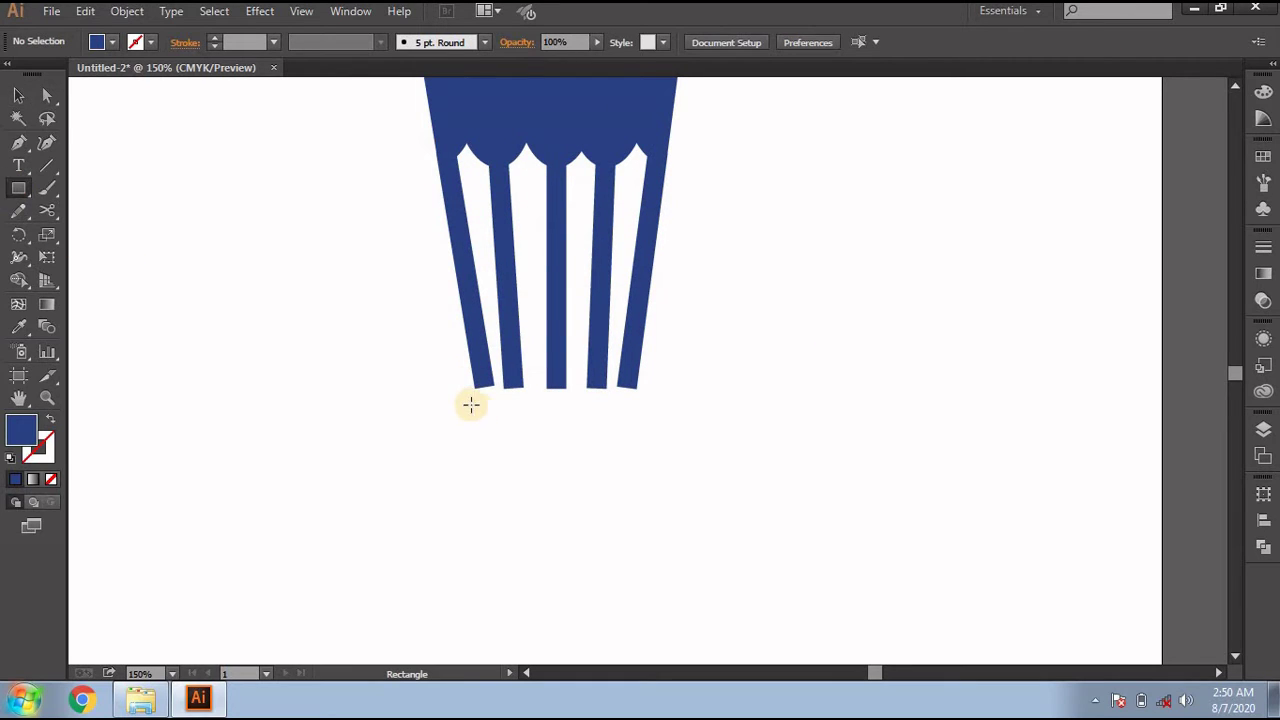
Draw a rectangle about 45.42 mm wide and 41.949 mm tall under the fork tines.
mouse_move(456, 374)
left_mouse_down()
mouse_move(660, 549)
mouse_move(560, 374)
left_mouse_up()
left_click(18, 95)
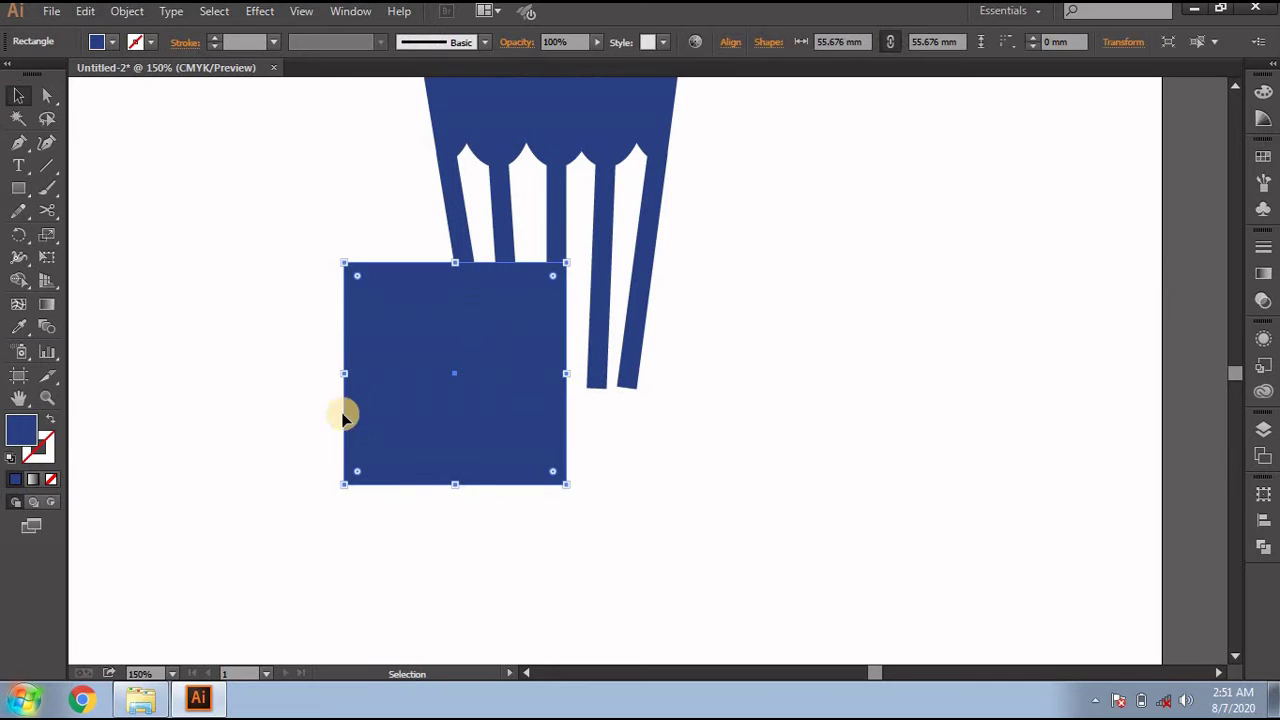
mouse_move(425, 432)
left_mouse_down()
mouse_move(534, 449)
mouse_move(517, 503)
mouse_move(549, 508)
left_mouse_up()
left_click_drag(669, 457, 646, 459)
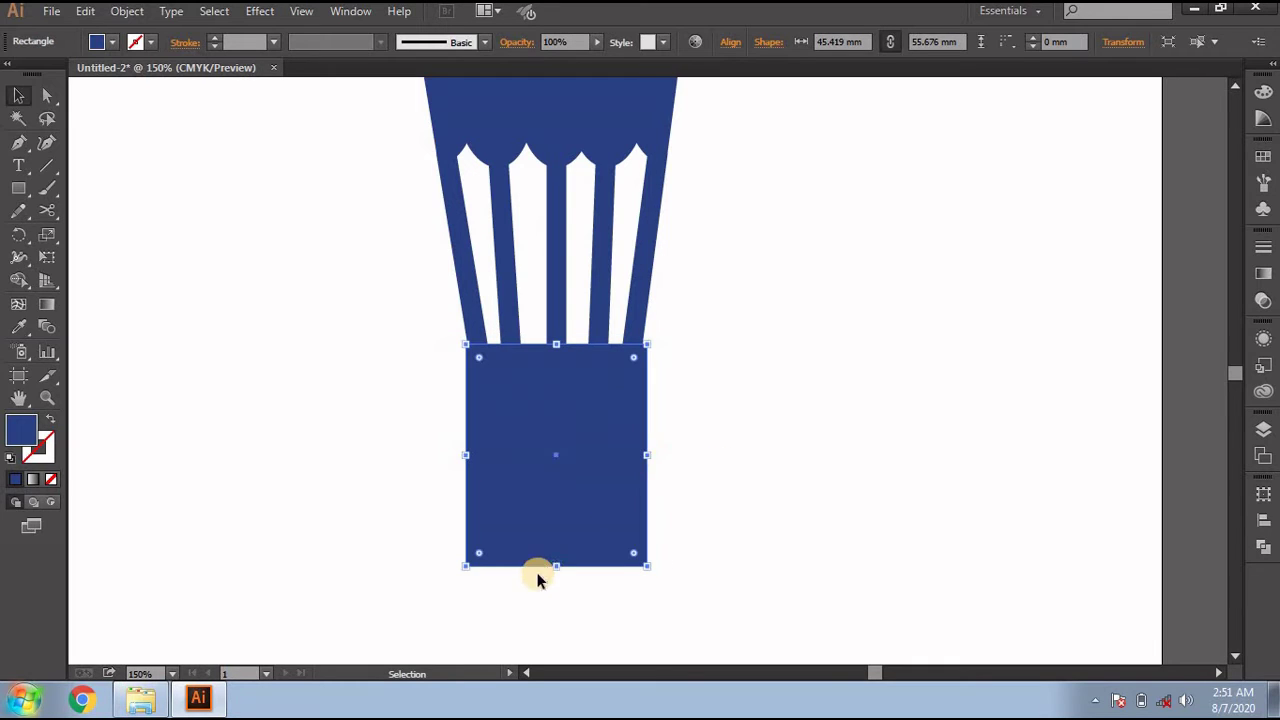
left_click_drag(556, 566, 556, 511)
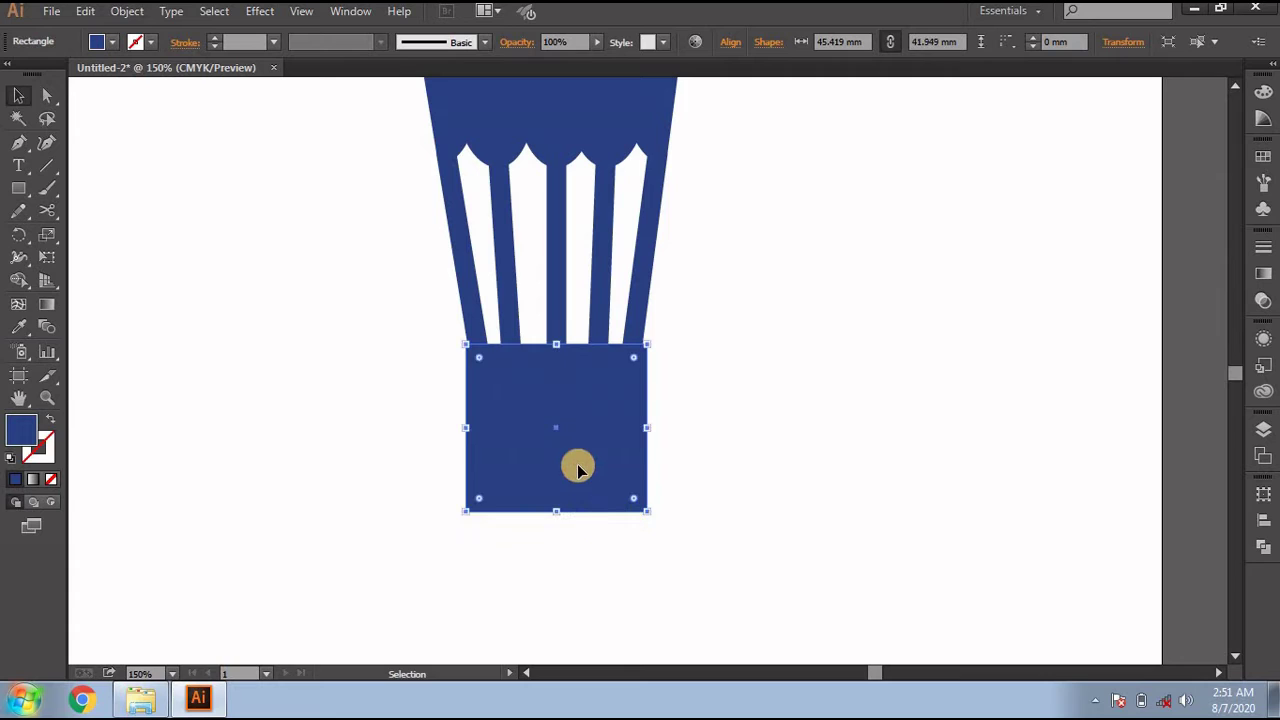
scroll(578, 467, "up", 1)
left_click_drag(574, 458, 580, 476)
Ungroup the fork and nudge the left and right outer feathers into alignment.
scroll(597, 389, "up", 1)
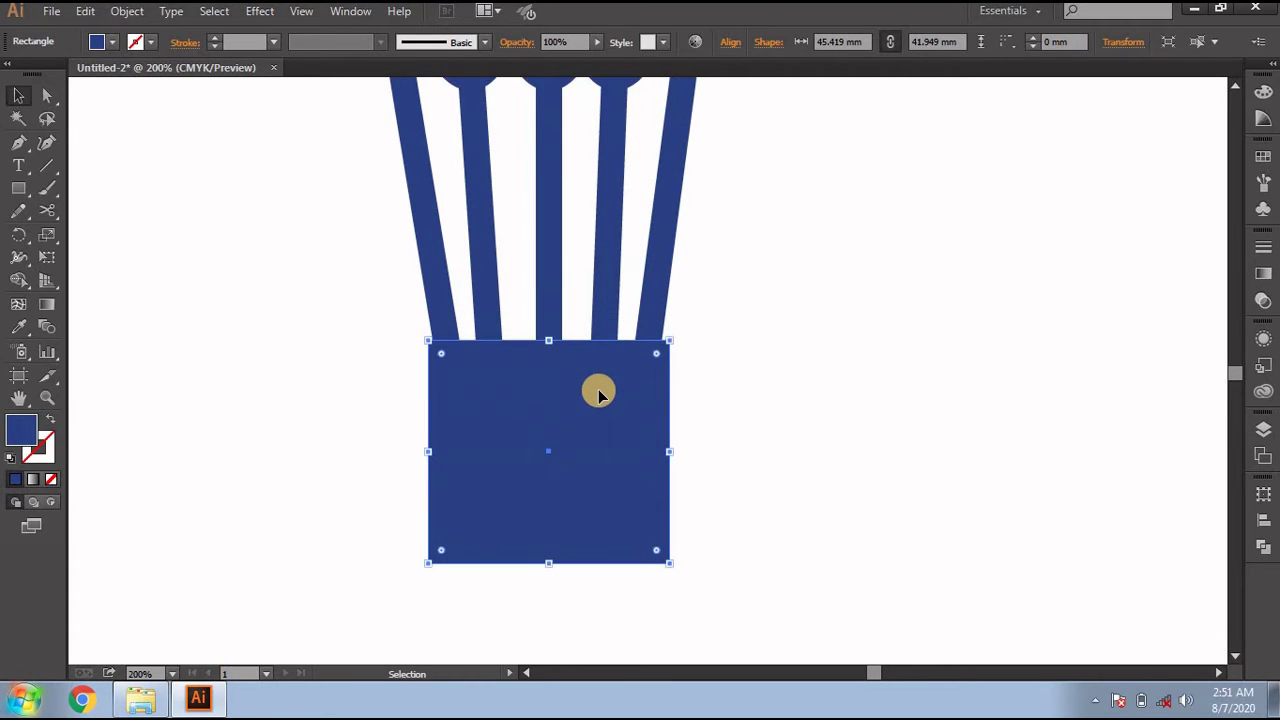
scroll(647, 316, "up", 2)
left_click(657, 329)
right_click(657, 330)
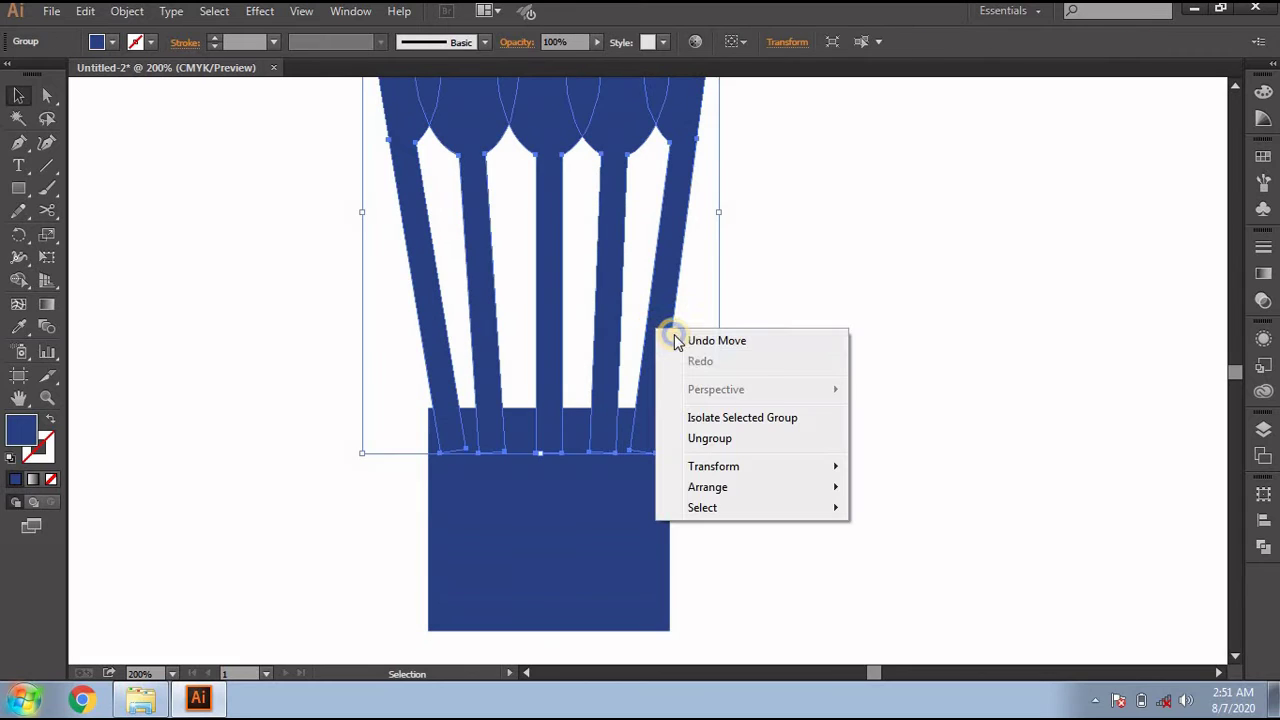
left_click(702, 437)
left_click(671, 370)
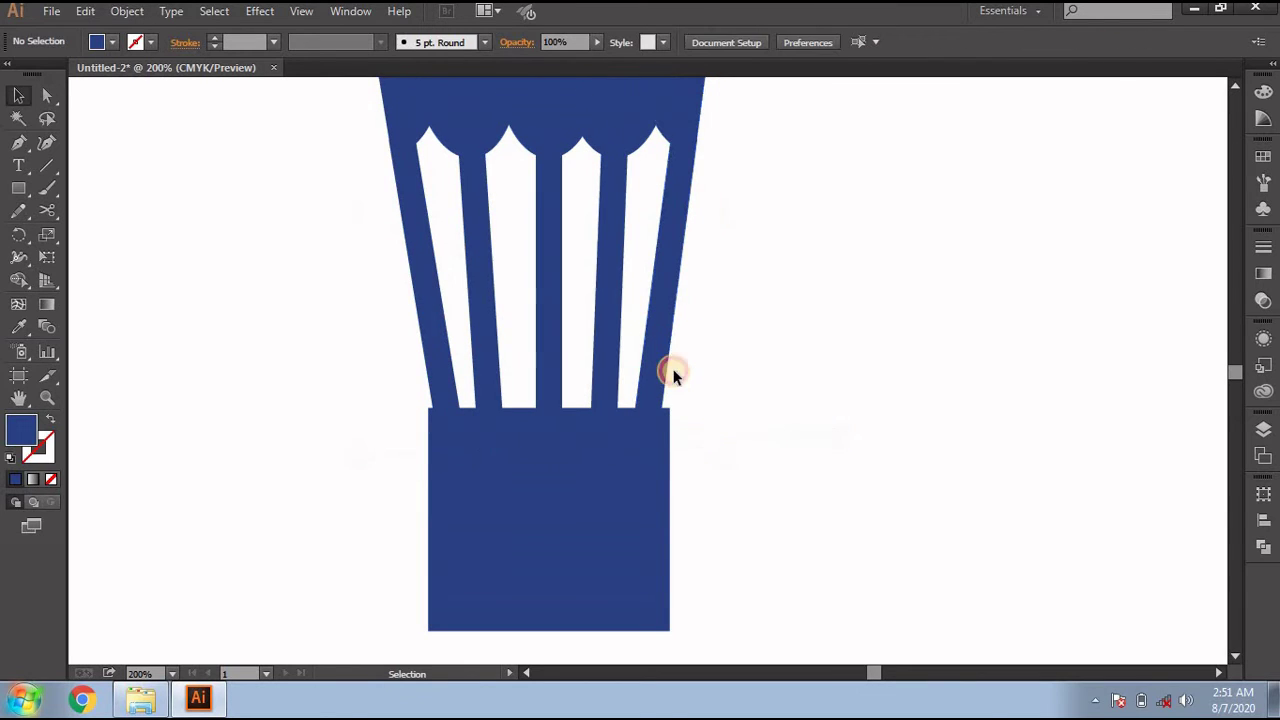
left_click(677, 316)
scroll(677, 316, "up", 2)
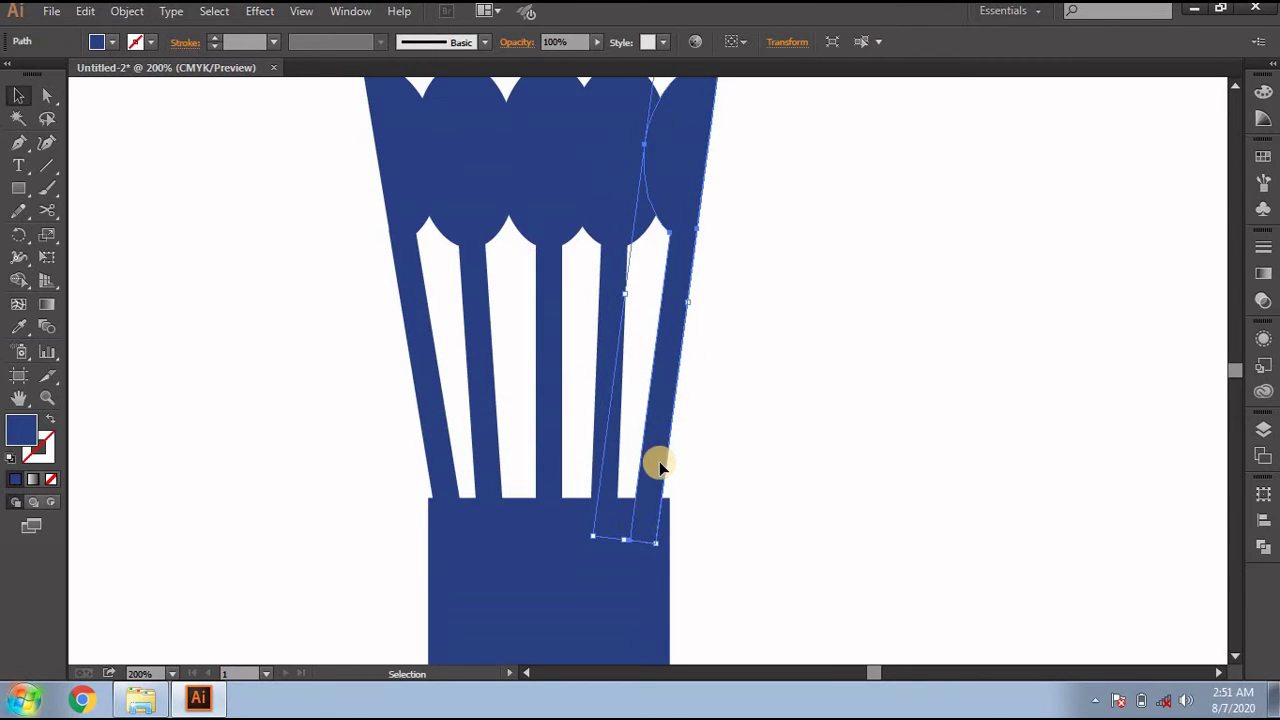
left_click_drag(659, 461, 666, 462)
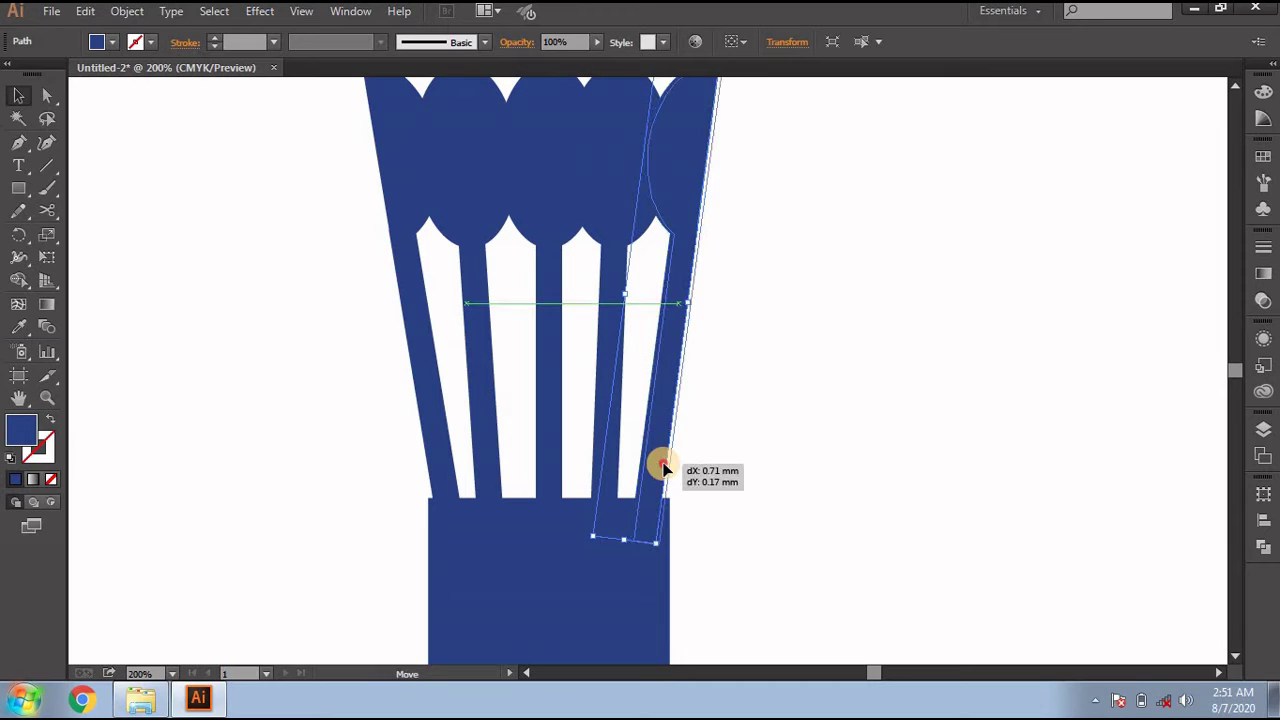
left_click(744, 484)
left_click_drag(434, 444, 429, 450)
left_click(366, 457)
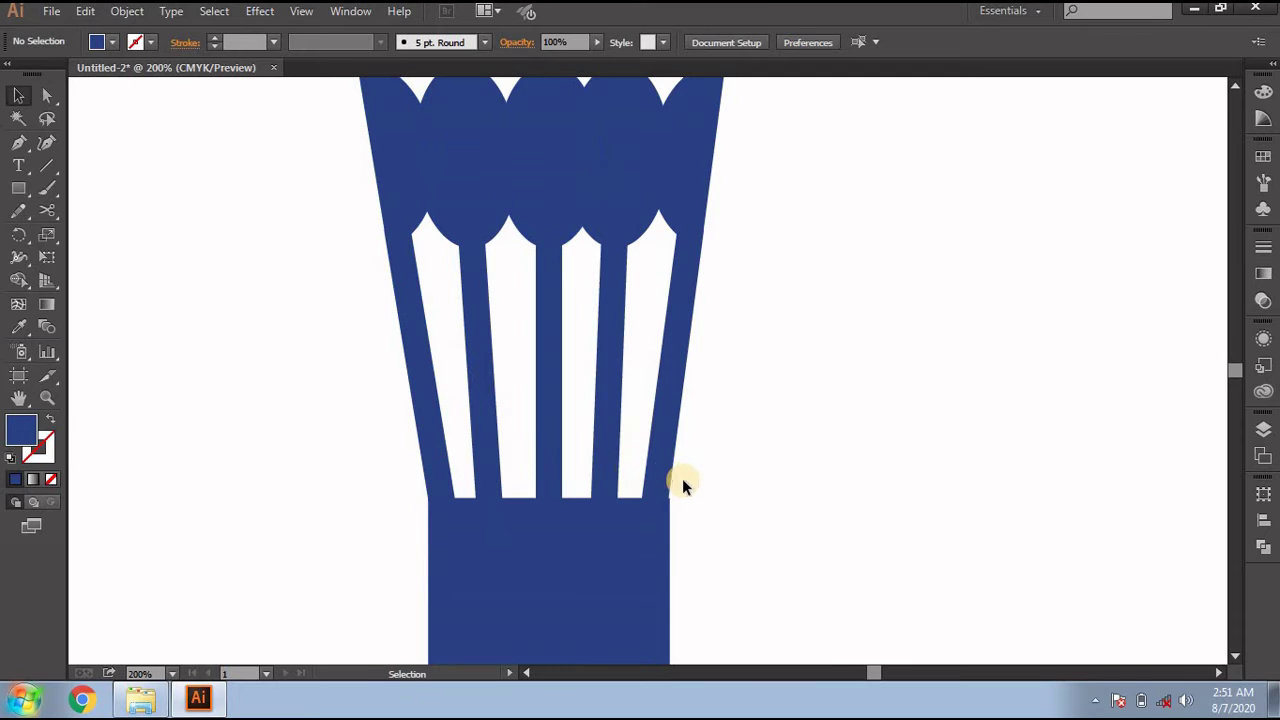
left_click_drag(670, 470, 672, 470)
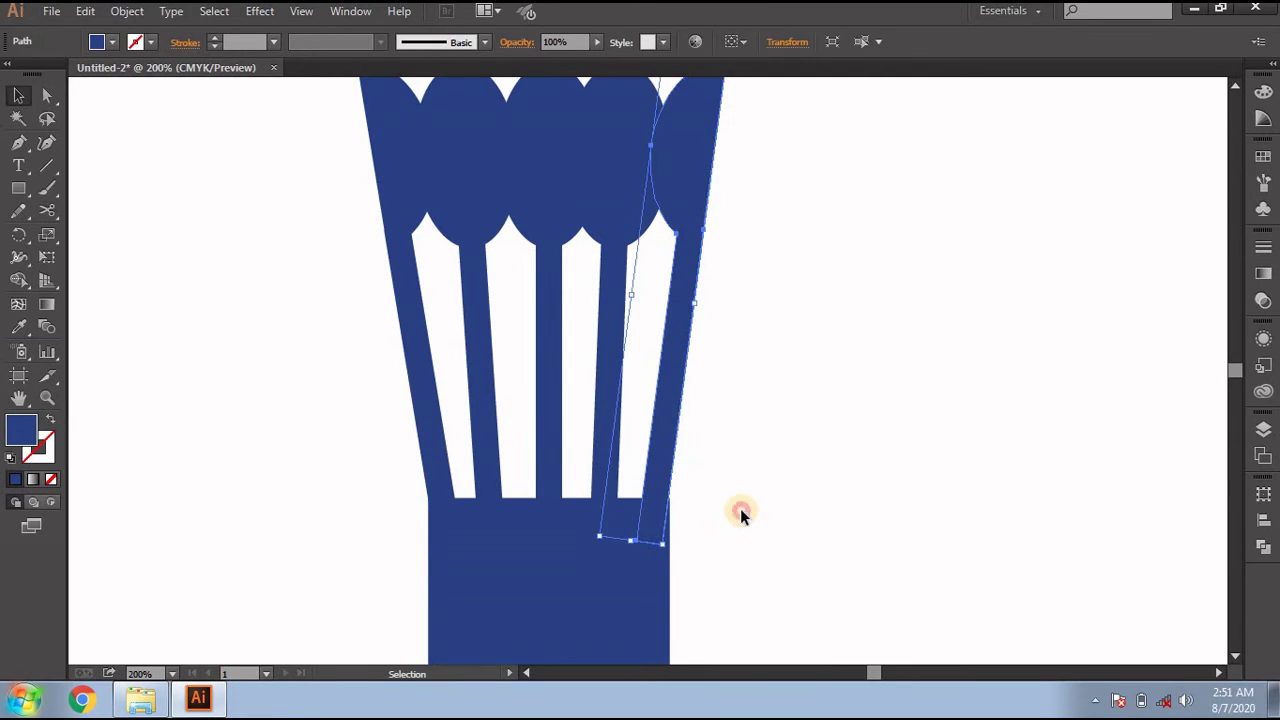
left_click(746, 544)
Drag the base rectangle's right edge inward to meet the right feather.
scroll(745, 545, "down", 1)
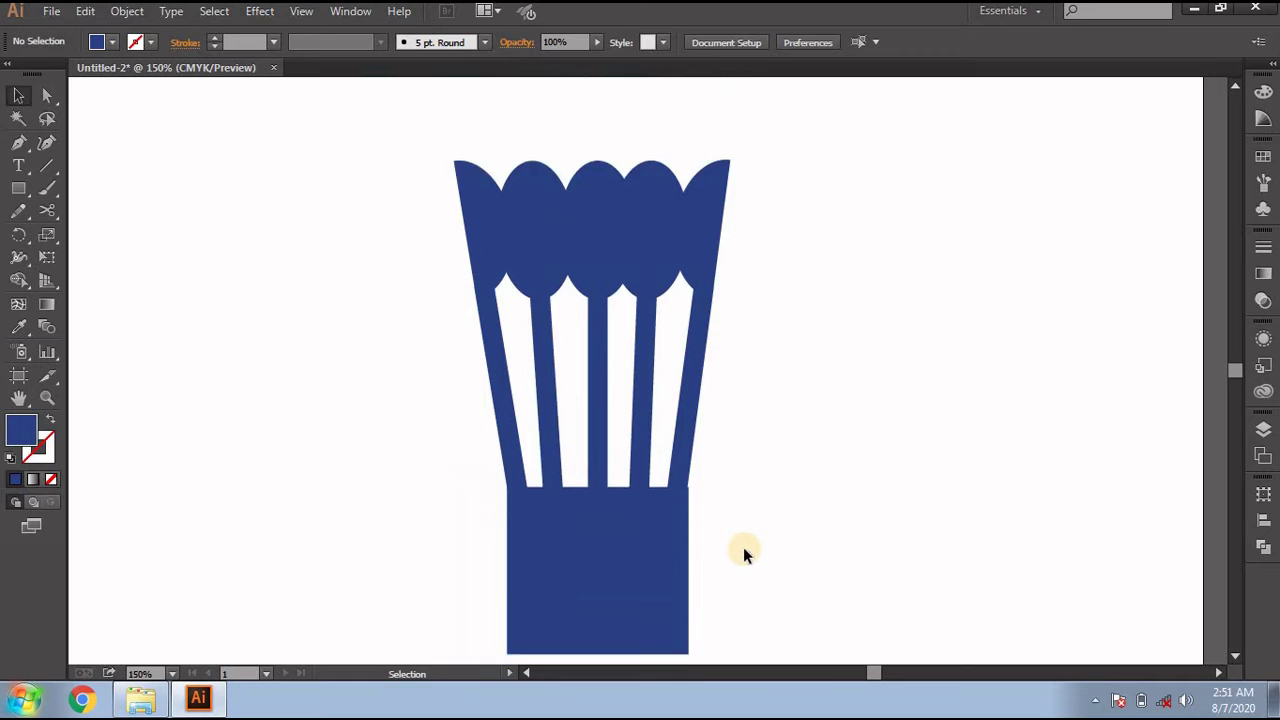
left_click(674, 486)
scroll(694, 429, "up", 3)
scroll(686, 370, "up", 2)
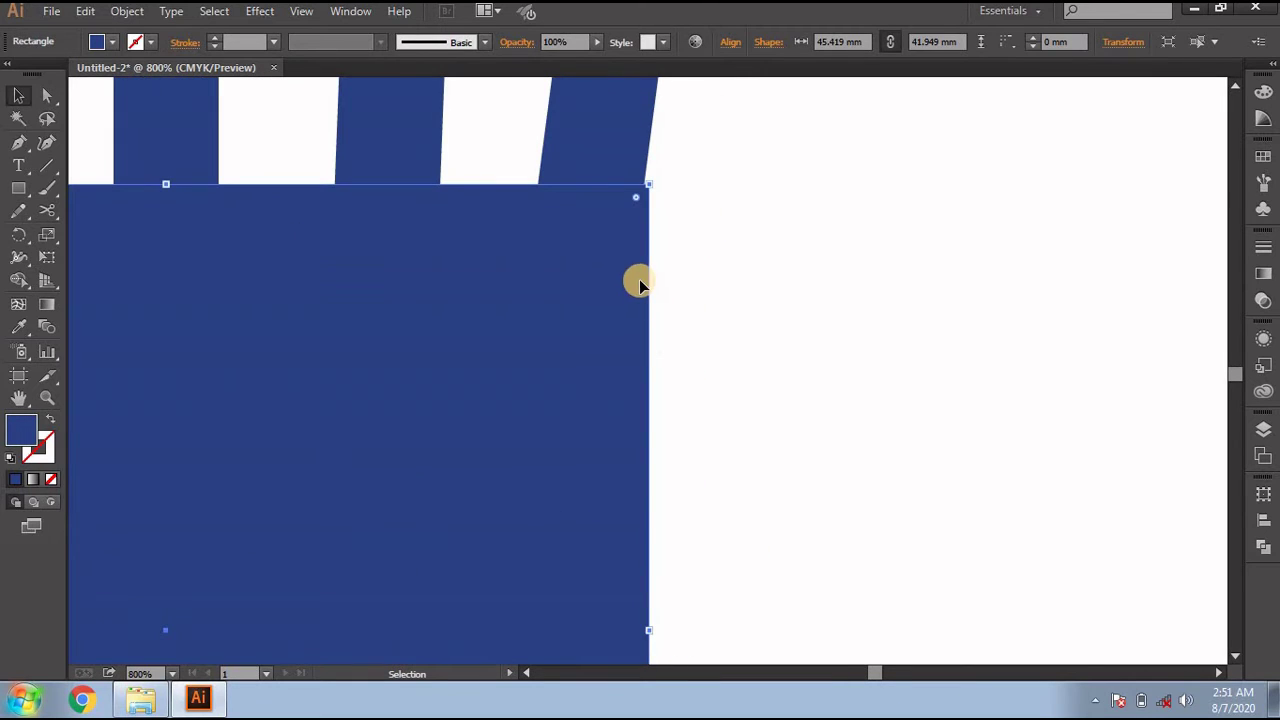
left_click(671, 291)
left_click(626, 346)
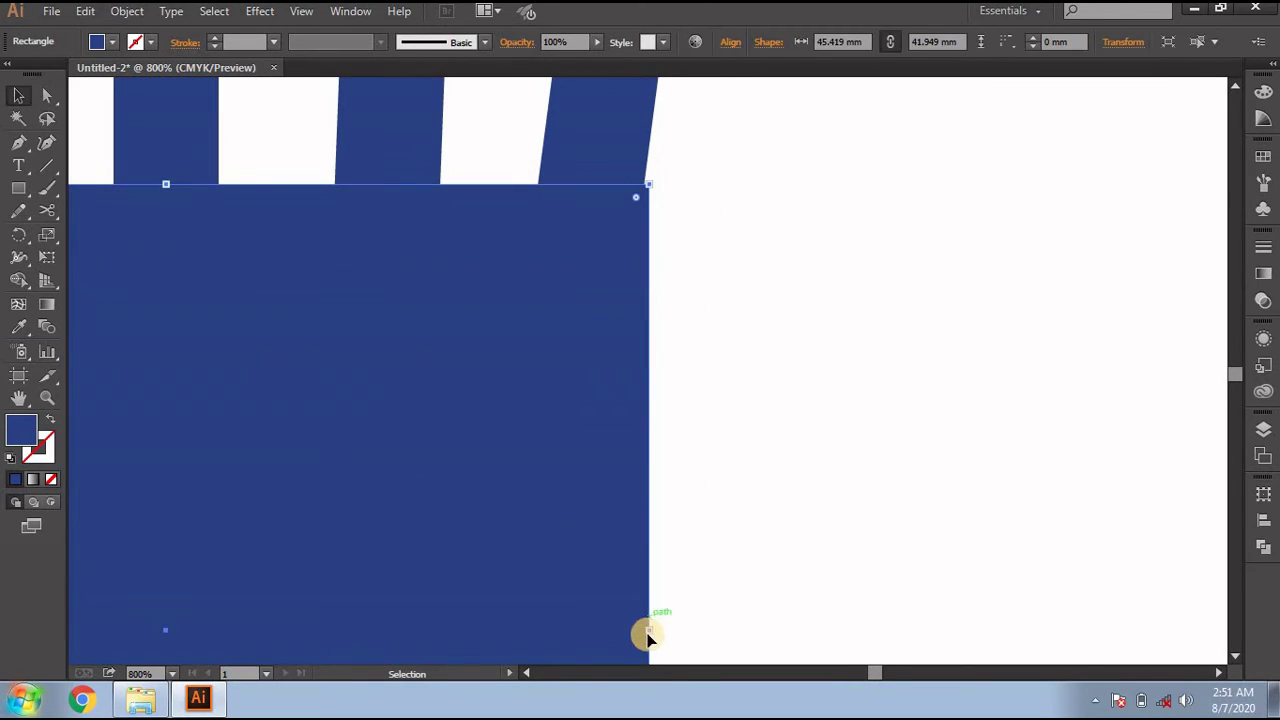
left_click_drag(650, 633, 645, 634)
left_click(732, 604)
scroll(732, 604, "down", 2)
scroll(732, 602, "down", 1)
scroll(732, 602, "down", 1)
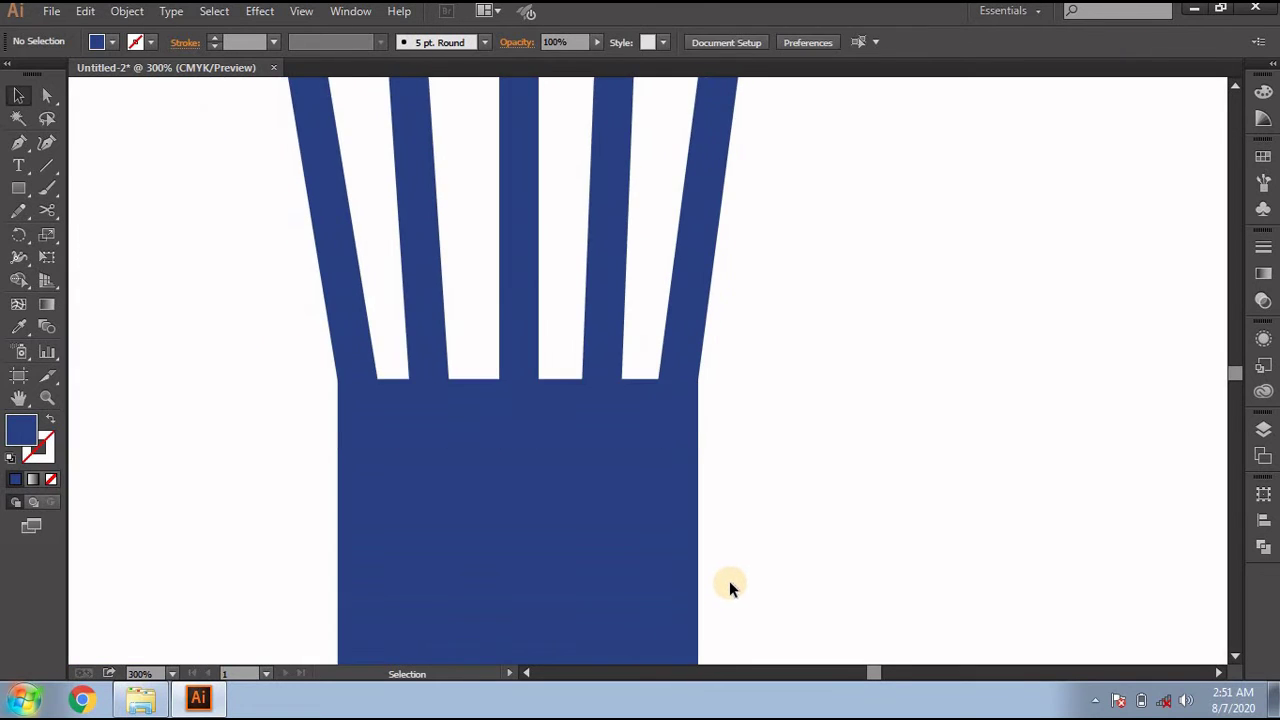
scroll(729, 581, "down", 1)
scroll(728, 578, "down", 1)
scroll(526, 606, "down", 2)
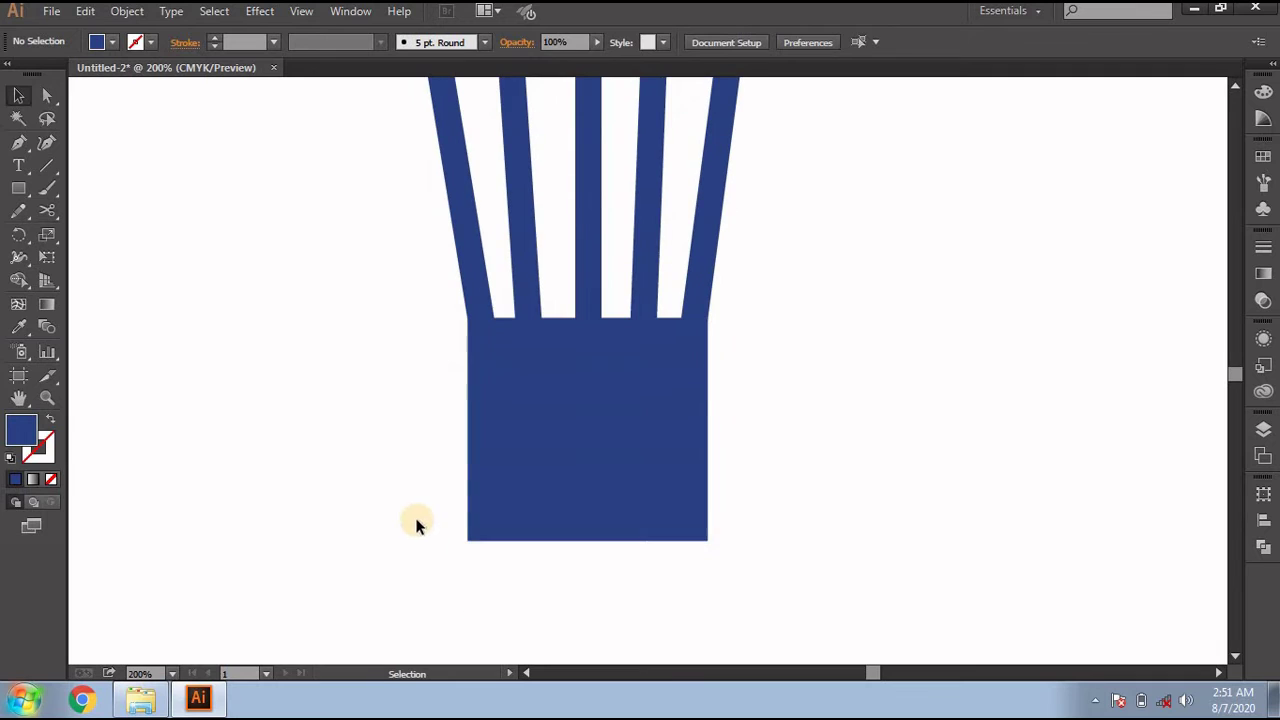
Round the base's two bottom corner anchors fully into a semicircular arc with the corner widget.
left_click(40, 93)
left_click_drag(437, 494, 800, 605)
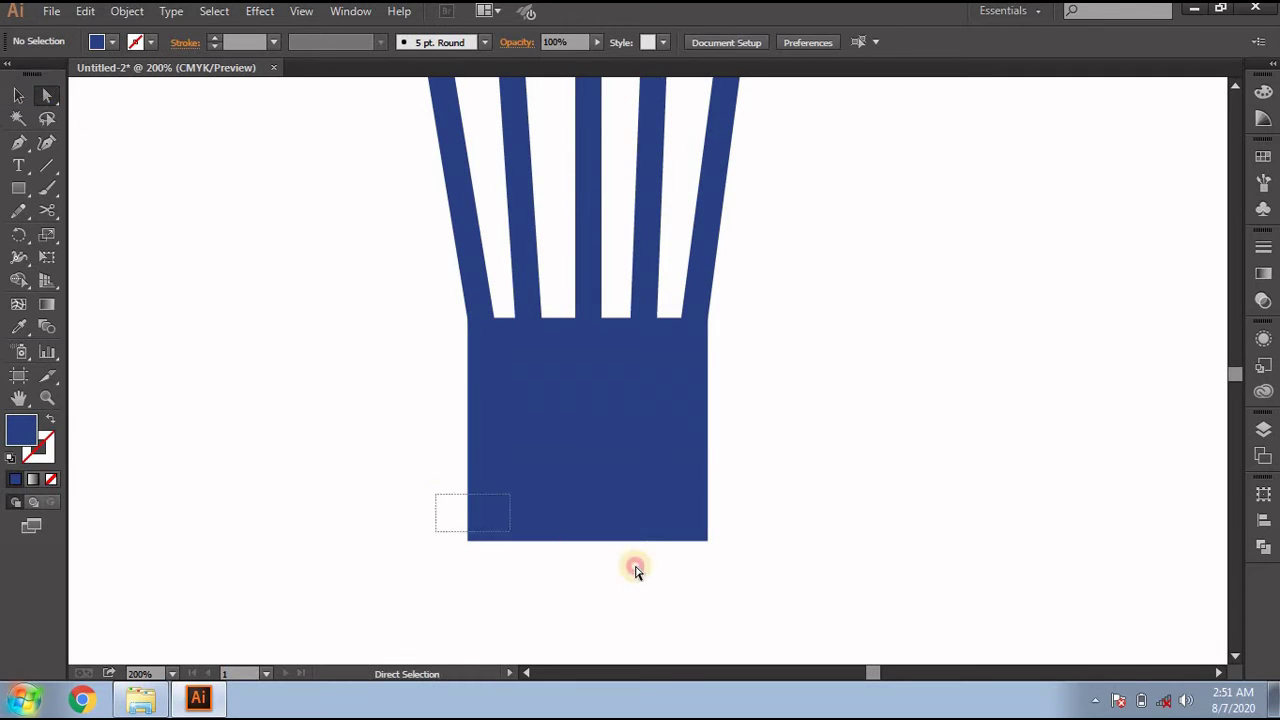
left_click_drag(697, 532, 689, 283)
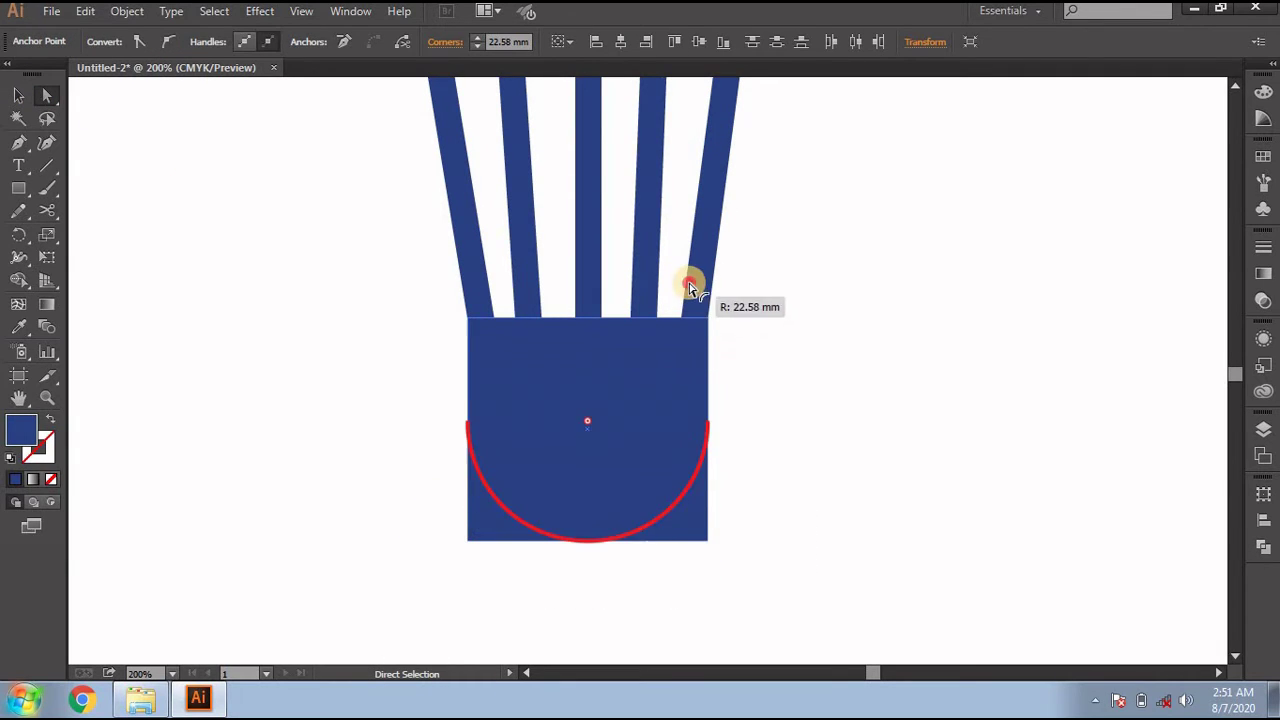
left_click(773, 398)
scroll(773, 398, "up", 1)
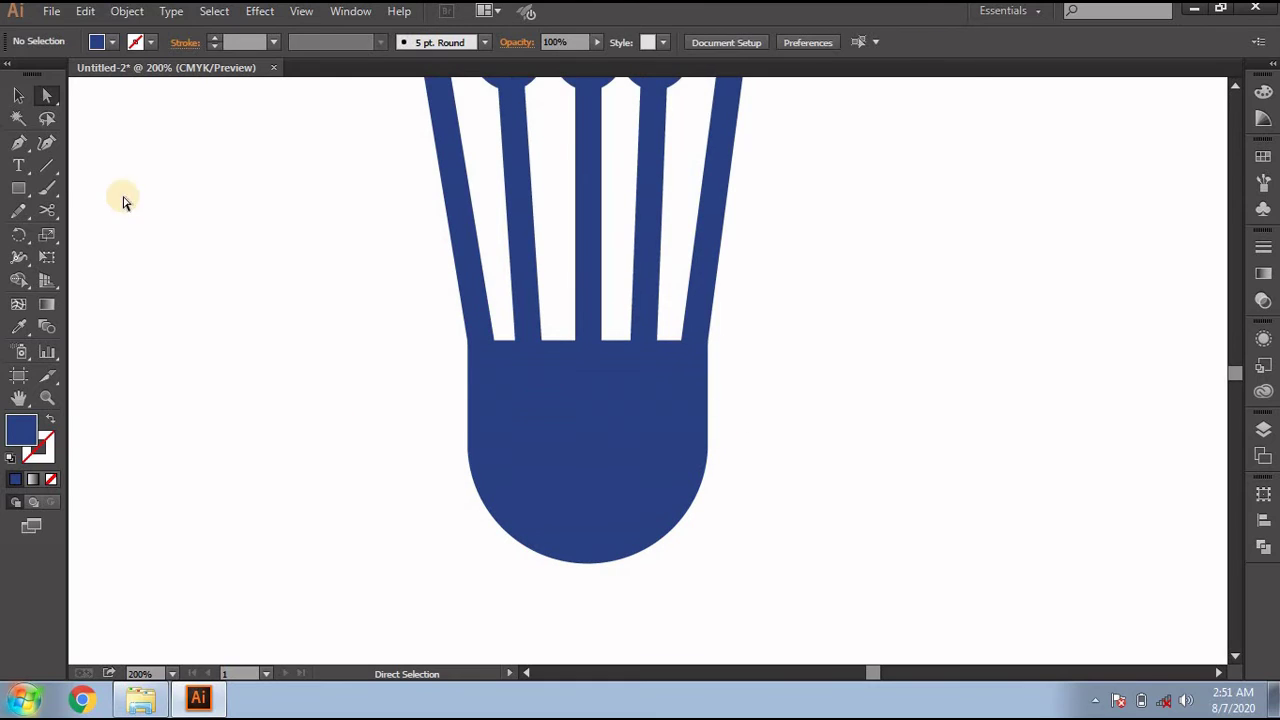
left_click(18, 190)
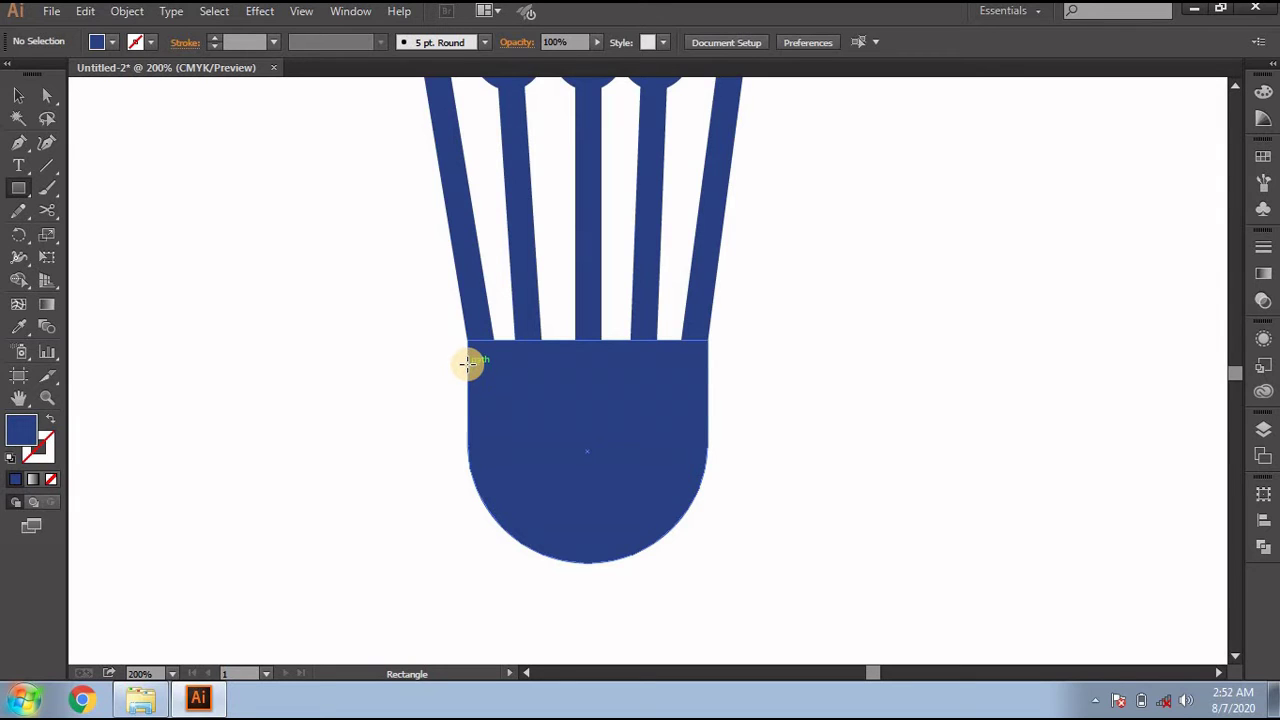
Draw a thin band across the base top, then group base and feathers and send them behind it.
left_click_drag(467, 356, 706, 388)
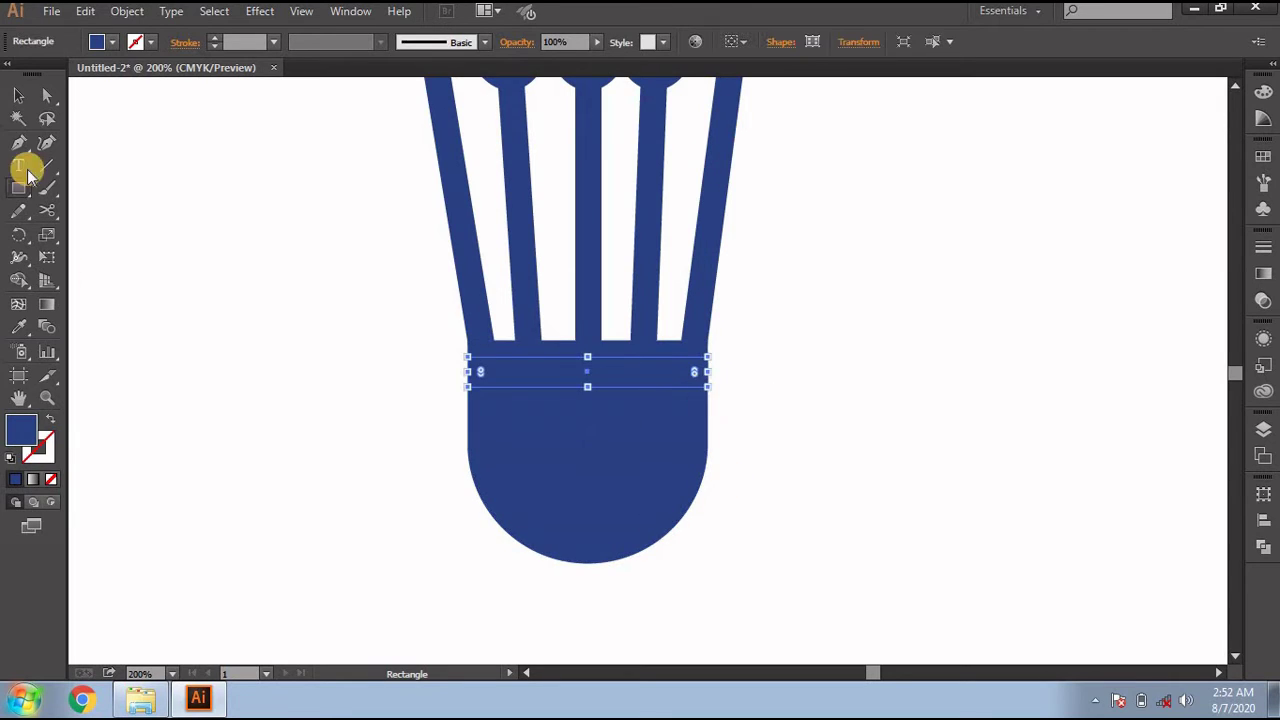
left_click(18, 95)
left_click(600, 371, "ctrl")
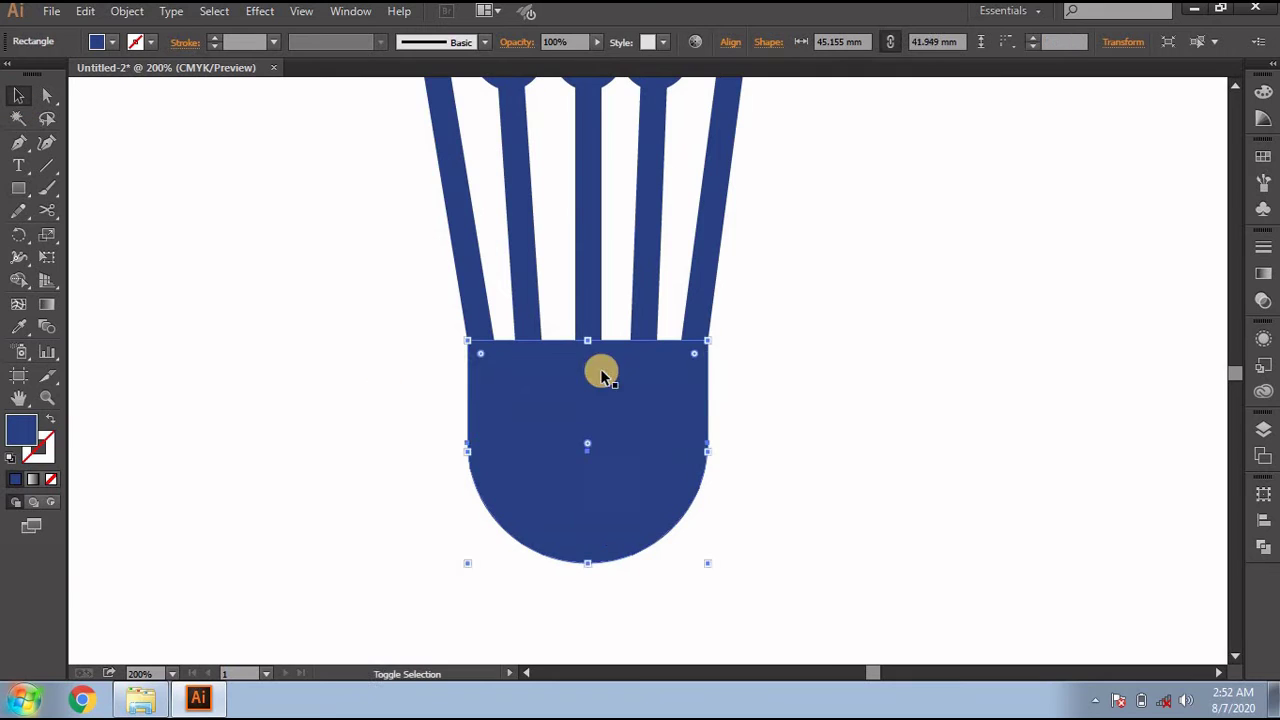
left_click(580, 240)
left_click(580, 240, "ctrl")
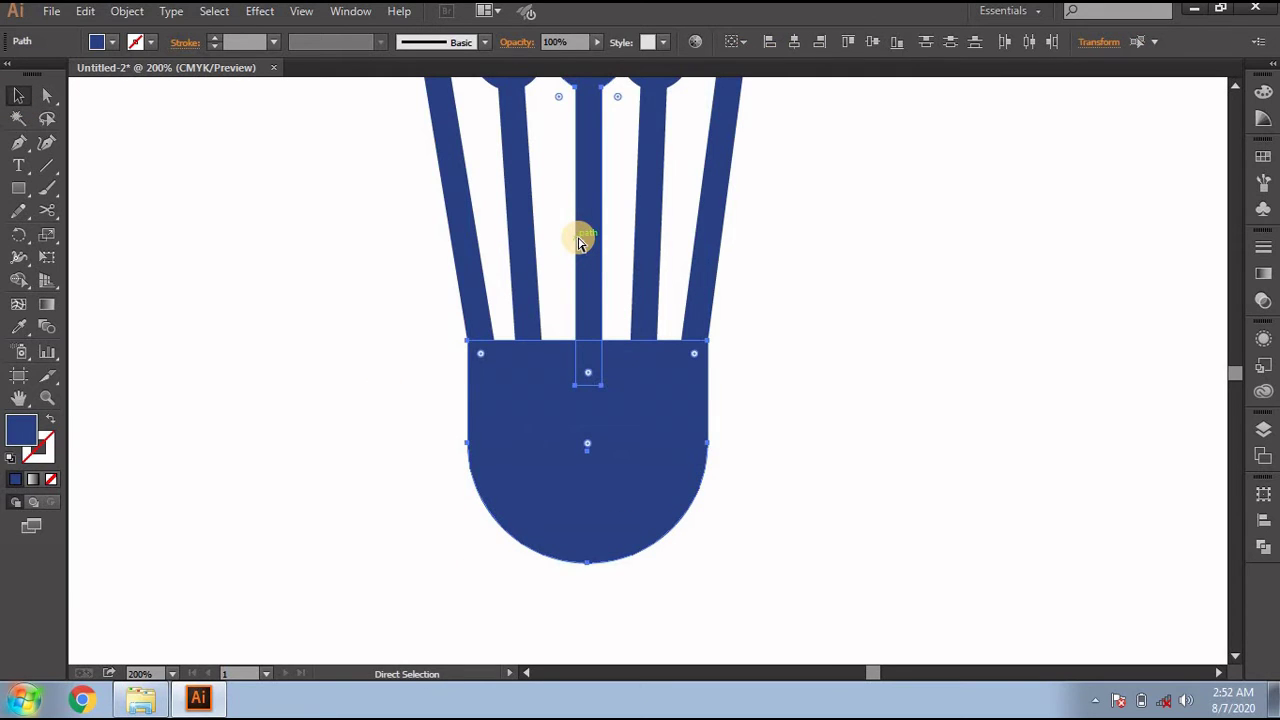
key("ctrl+g")
right_click(577, 235)
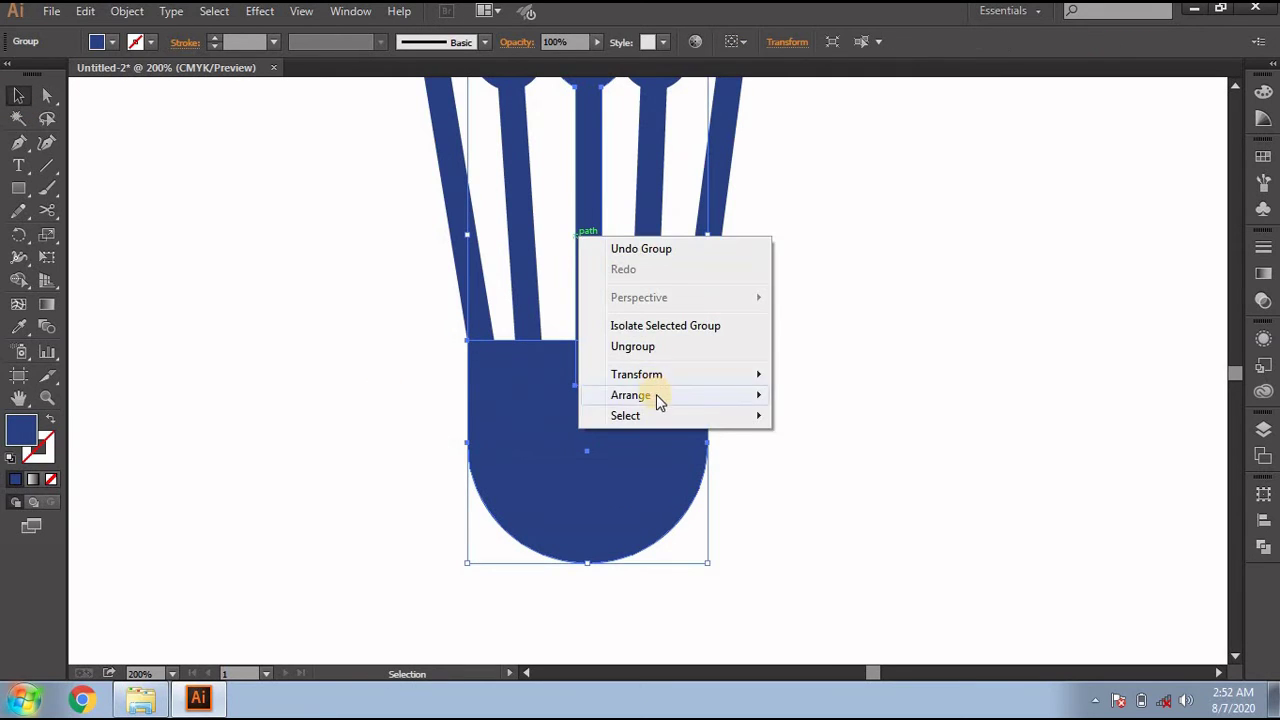
mouse_move(631, 395)
left_click(833, 457)
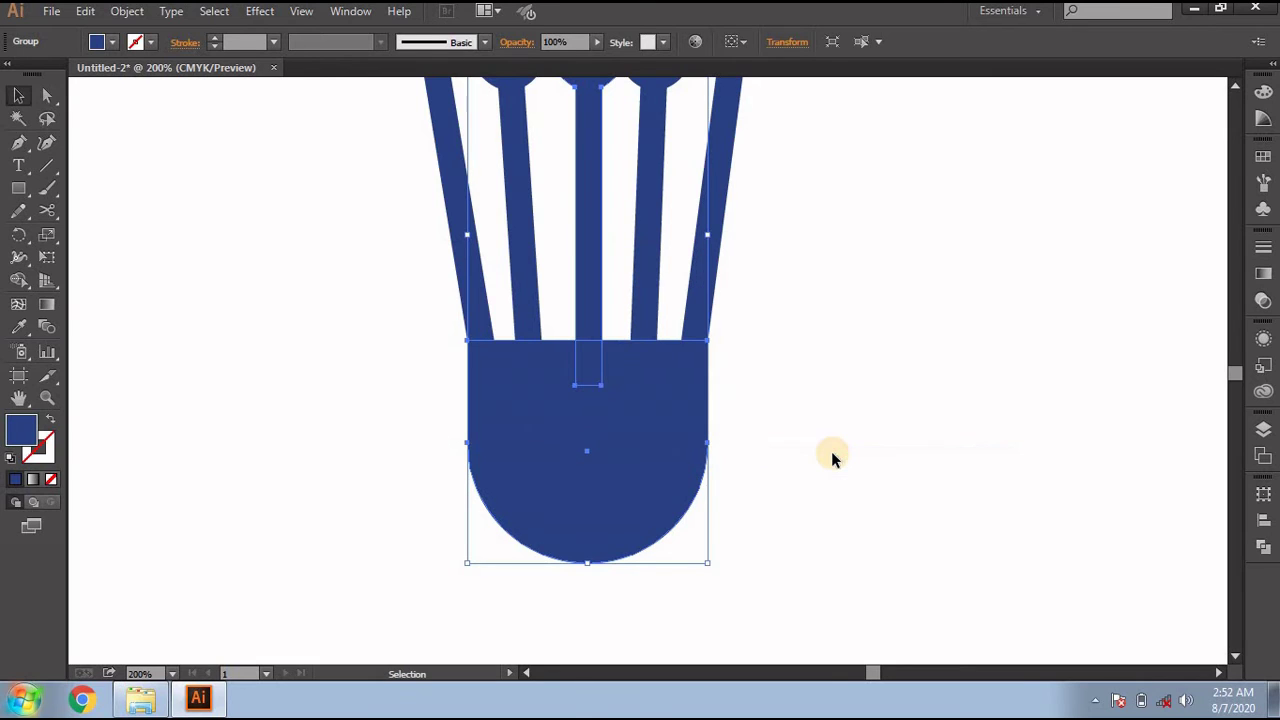
left_click(831, 450)
scroll(833, 450, "down", 1)
Select the shuttlecock group and eyedropper the pale pasteboard swatch to fill it light gray.
scroll(838, 350, "up", 1)
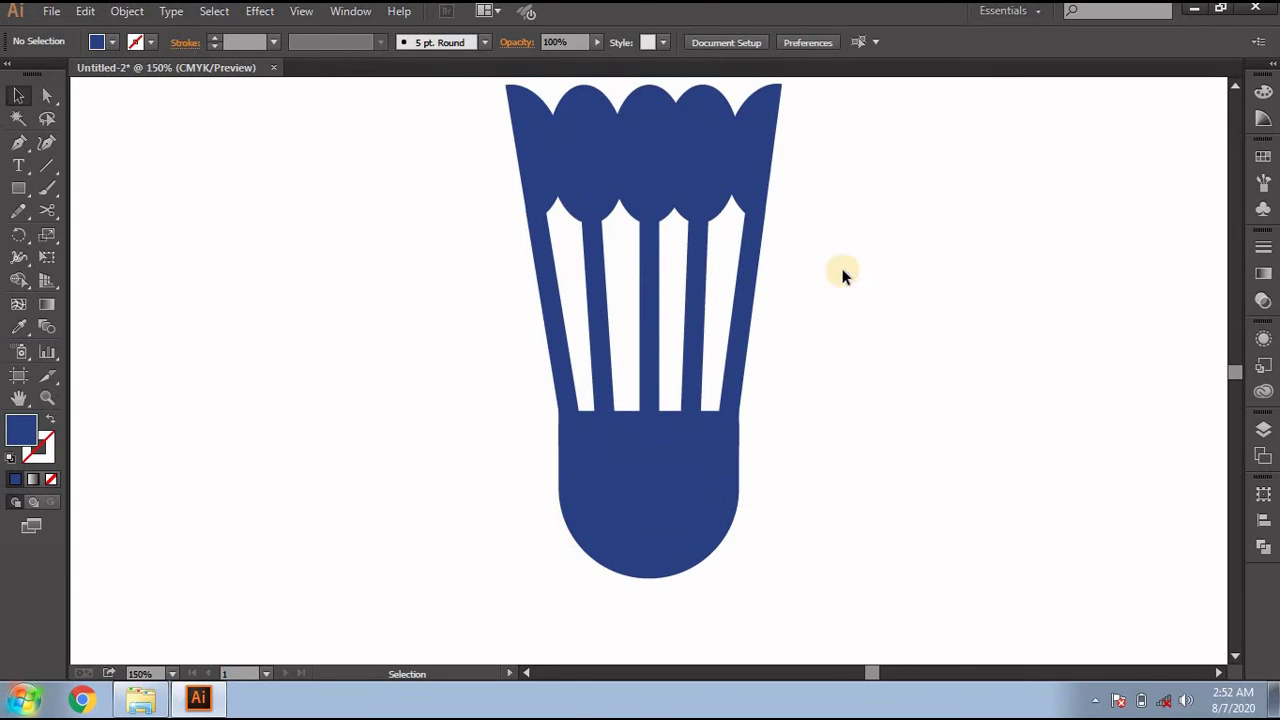
left_click_drag(840, 268, 466, 340)
key("a")
key("v")
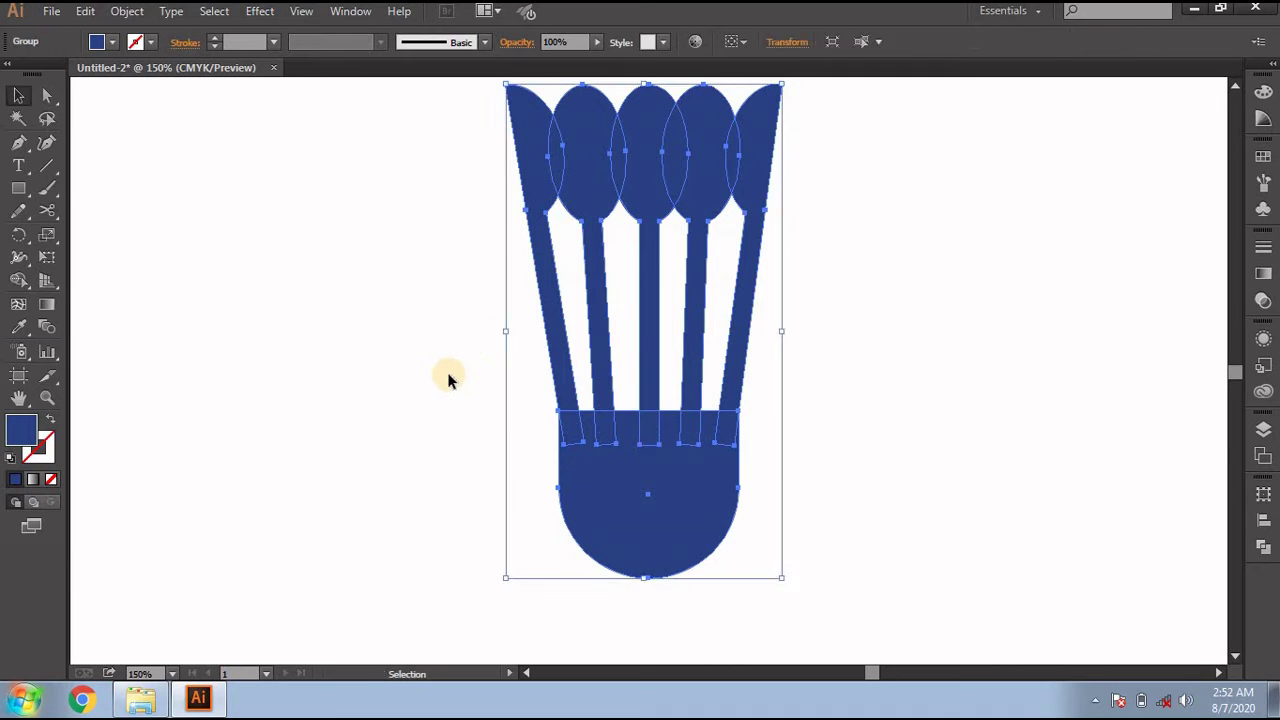
scroll(300, 412, "left", 2)
scroll(290, 412, "left", 3)
scroll(290, 411, "left", 1)
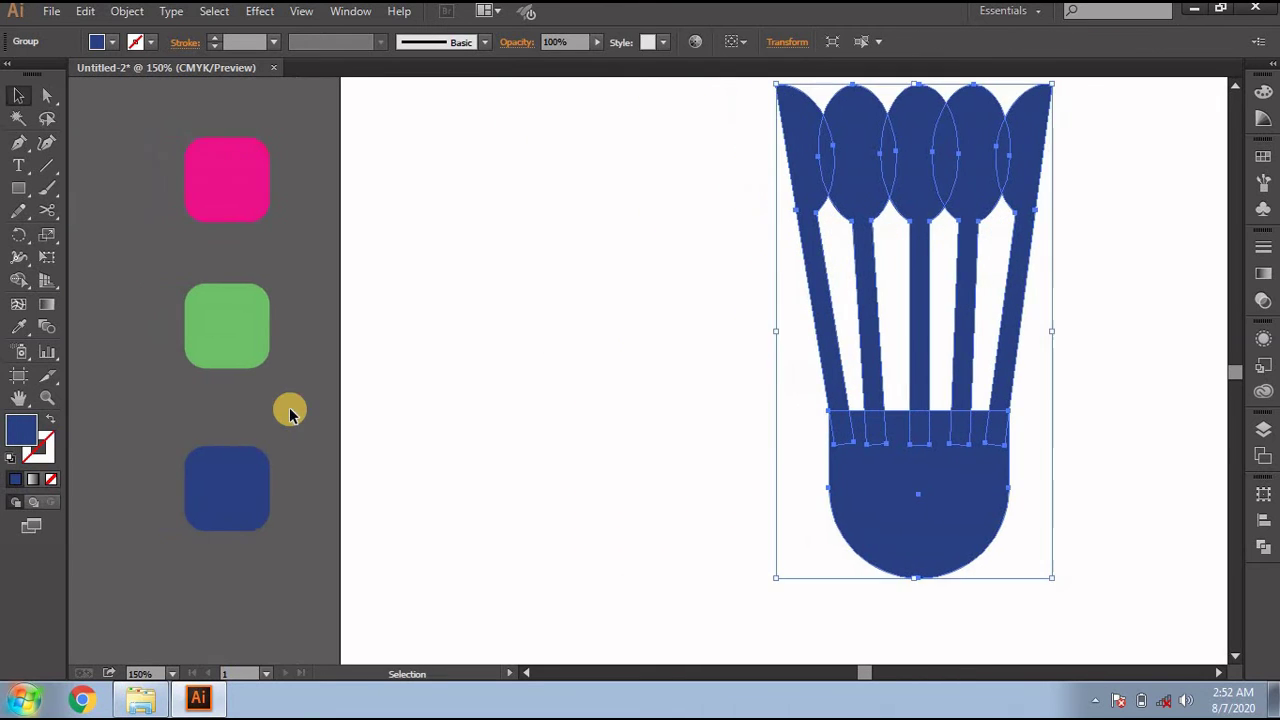
key("ctrl+0")
key("i")
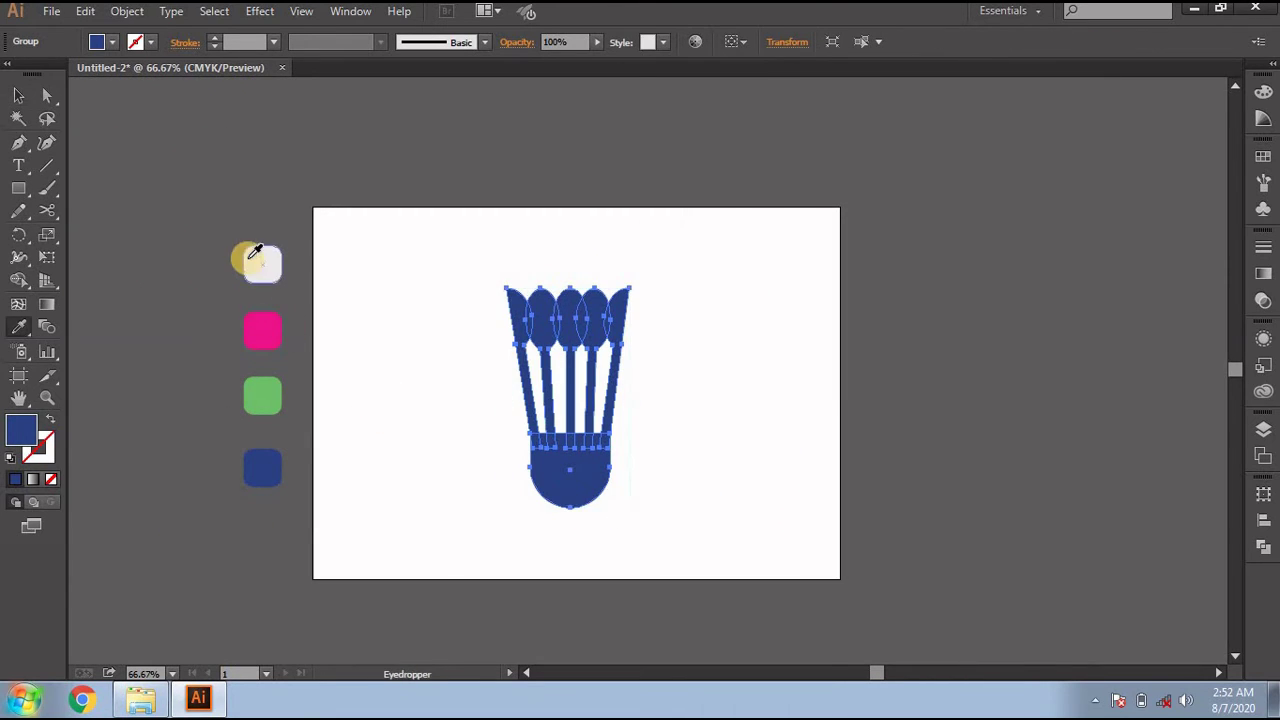
left_click(251, 257)
left_click(18, 95)
left_click(491, 323)
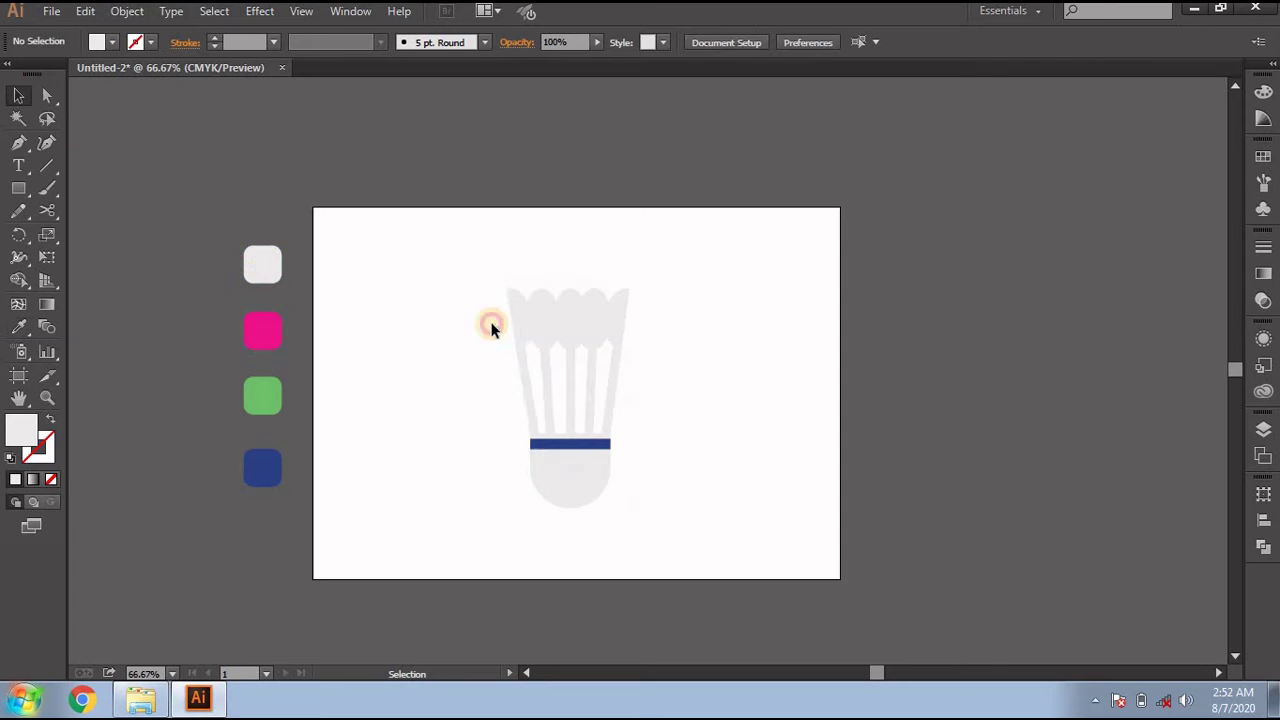
scroll(537, 391, "up", 1)
scroll(675, 438, "down", 1)
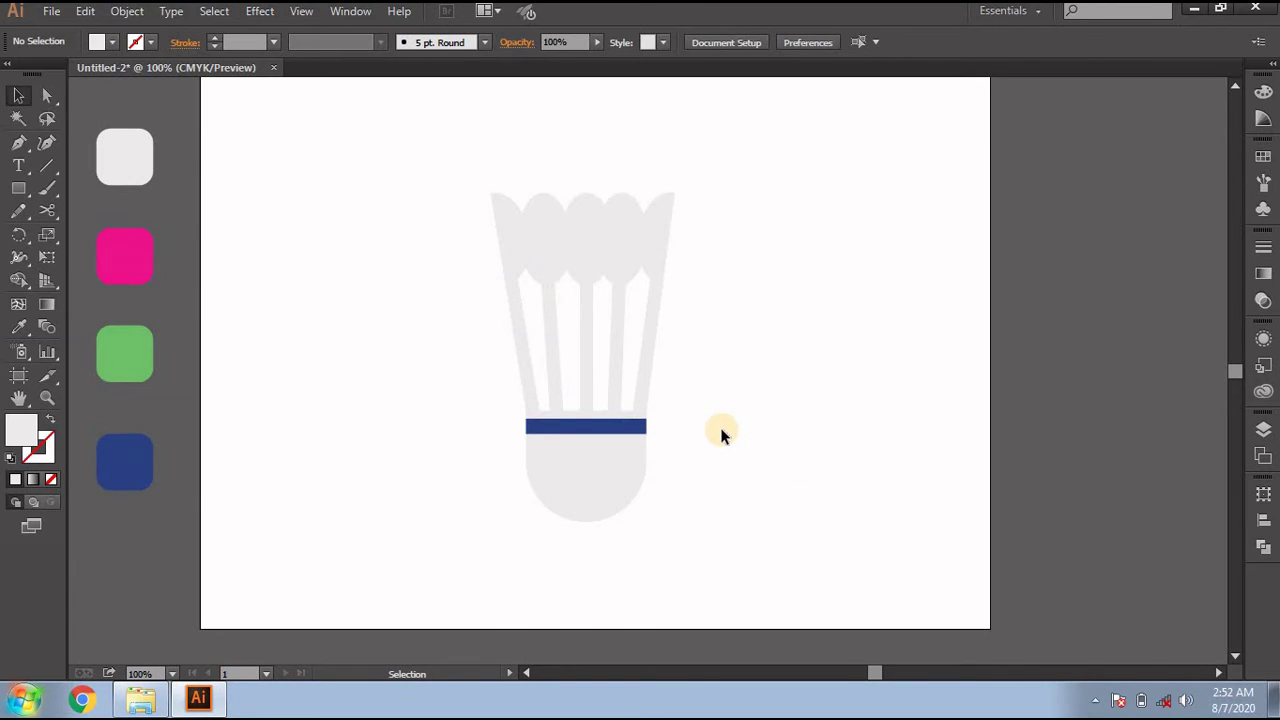
left_click(18, 188)
Draw a thin horizontal bar across the feathers and trim its overhangs with Shape Builder.
scroll(556, 380, "up", 1)
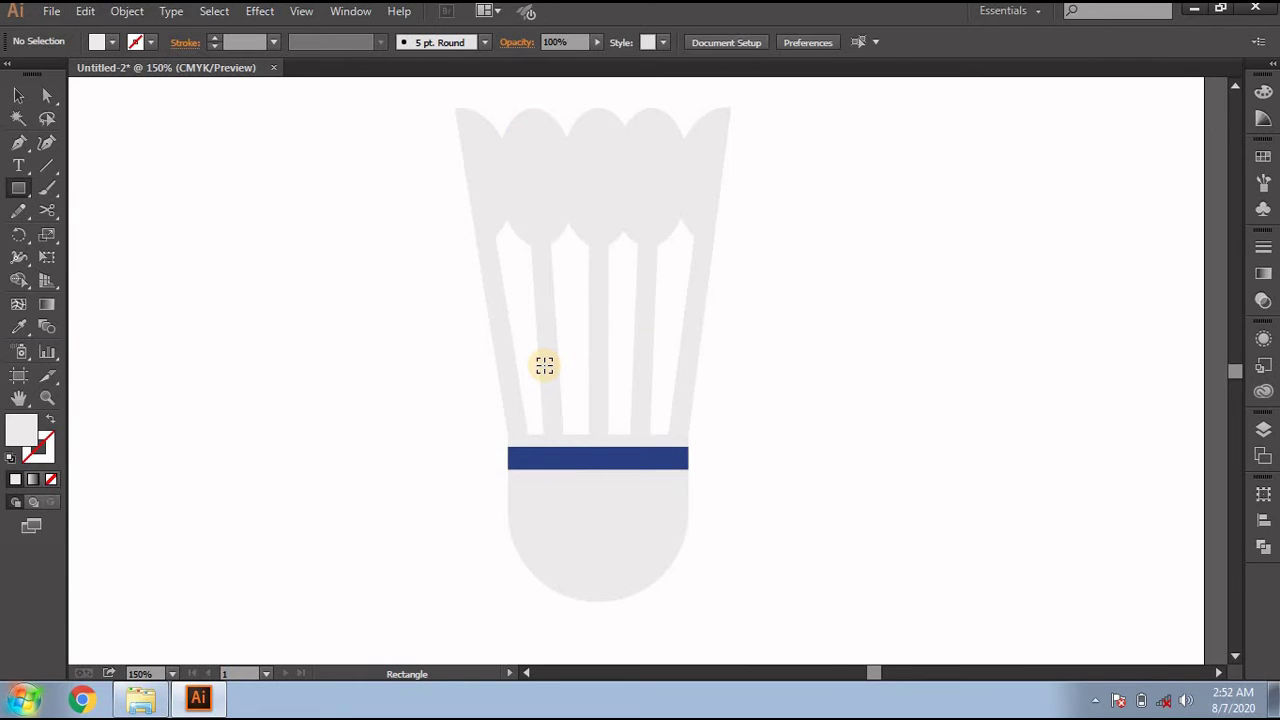
scroll(544, 365, "up", 2)
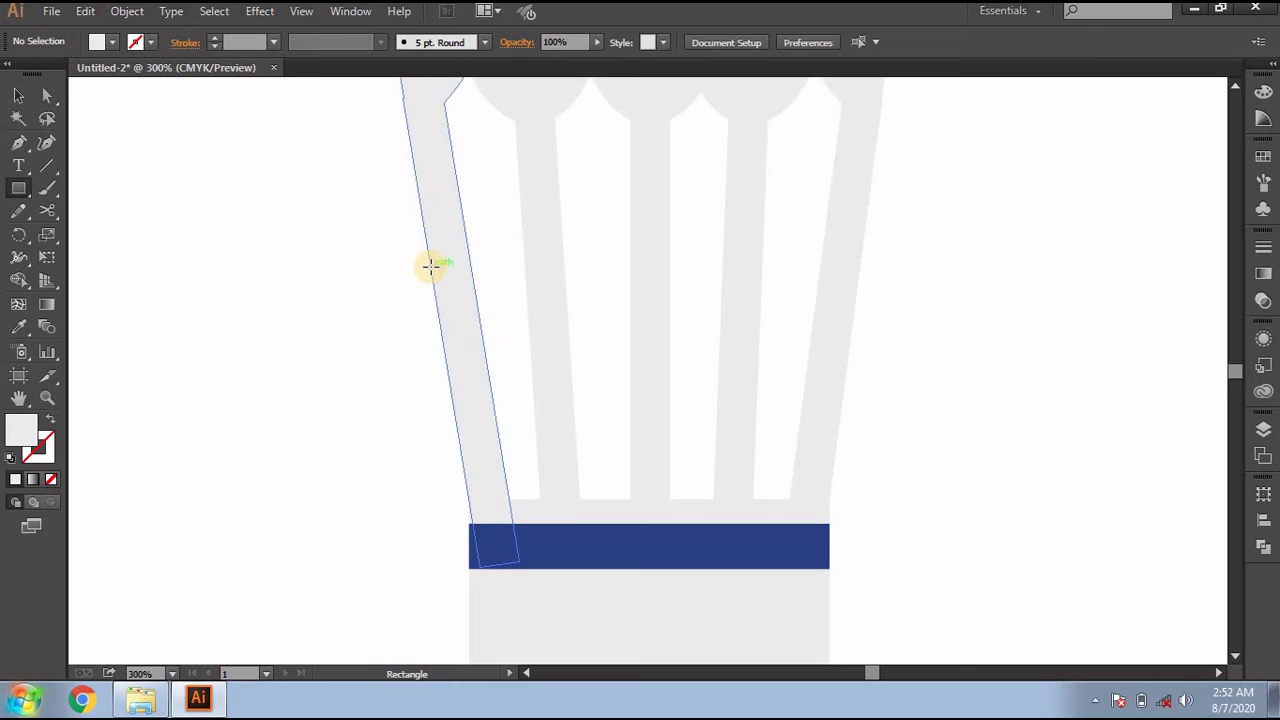
mouse_move(413, 267)
left_mouse_down()
mouse_move(878, 286)
mouse_move(882, 298)
left_mouse_up()
left_click(18, 95)
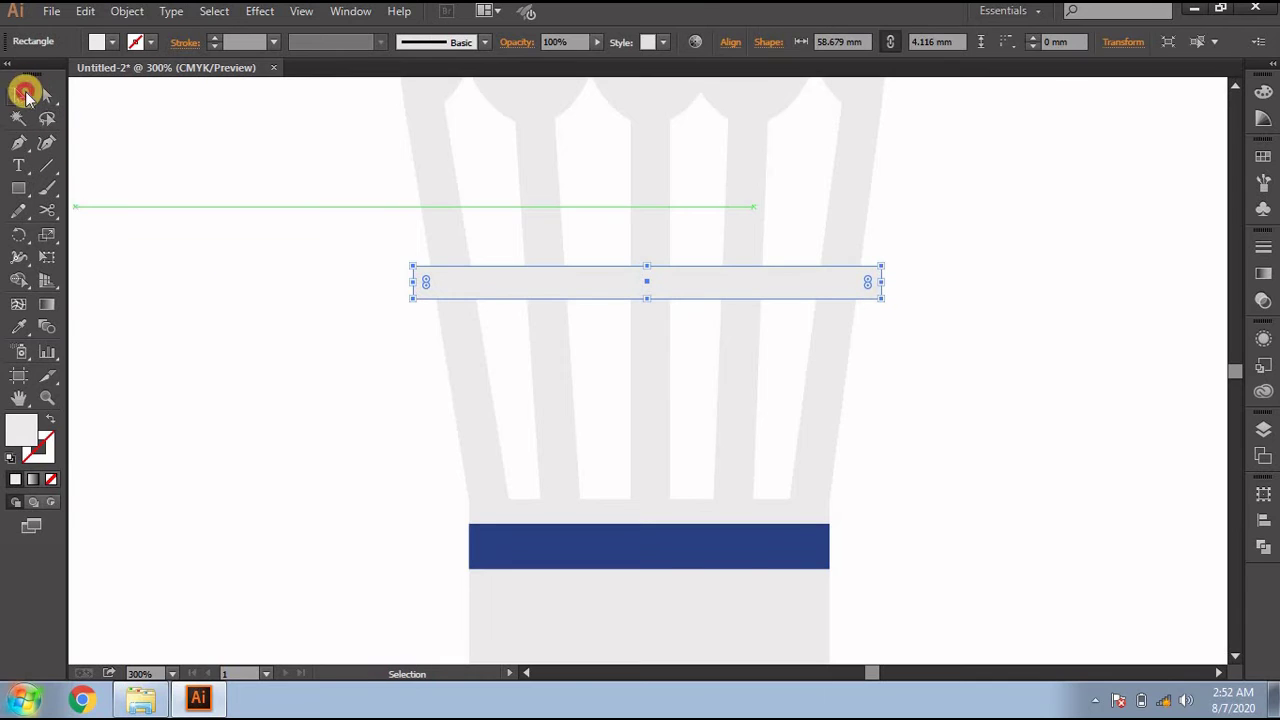
key("ctrl+a")
left_click(18, 280)
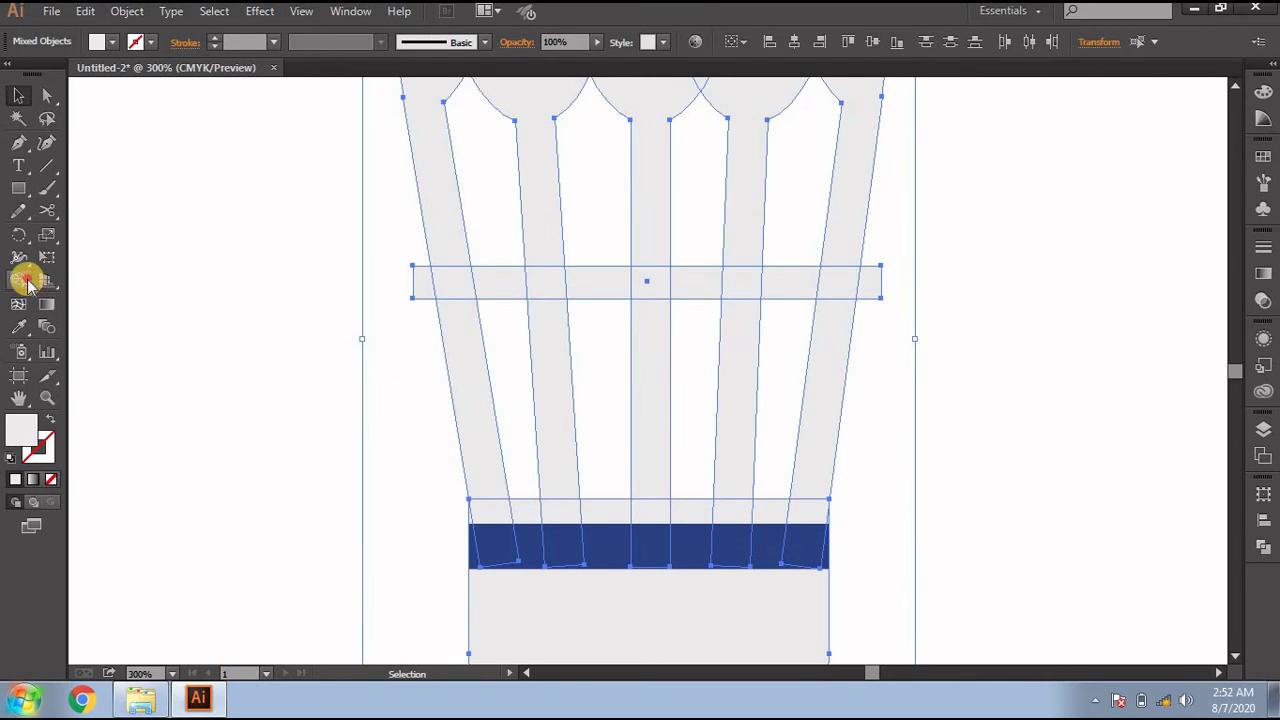
left_click(420, 283, "alt")
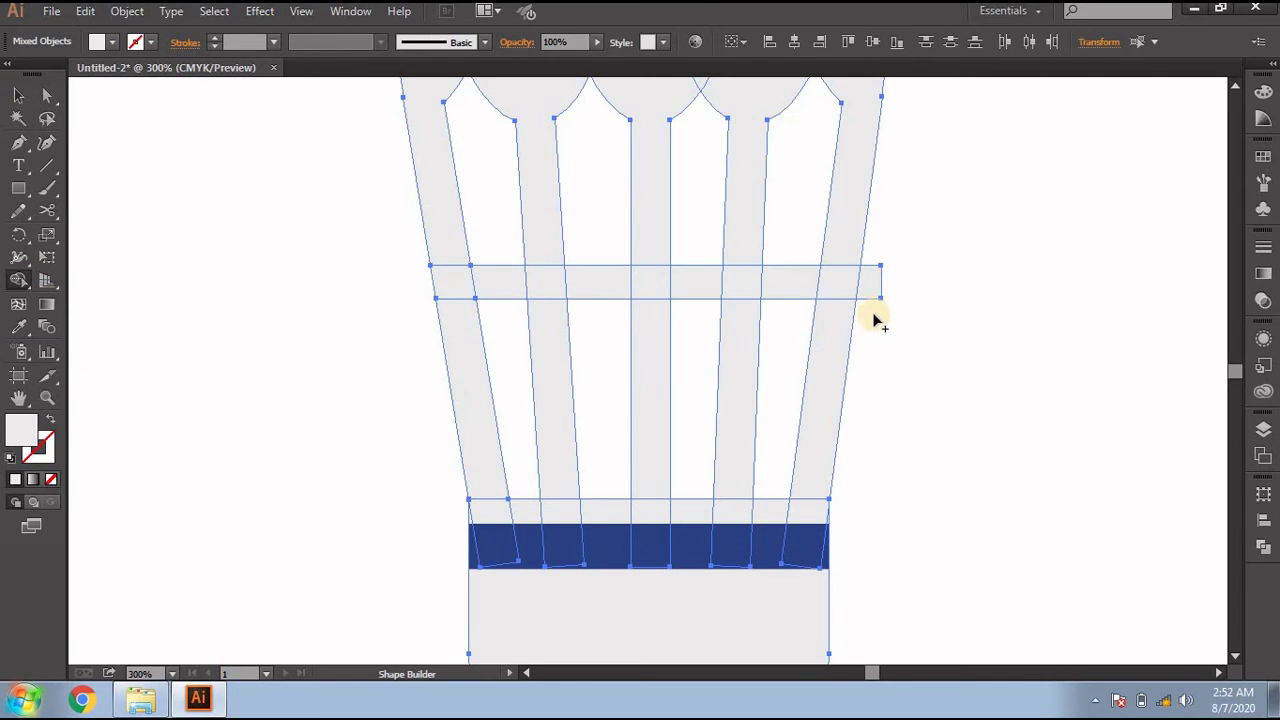
left_click(873, 293, "alt")
Fill the bar white (#ffffff) and zoom out twice to view the artboard.
left_click(18, 95)
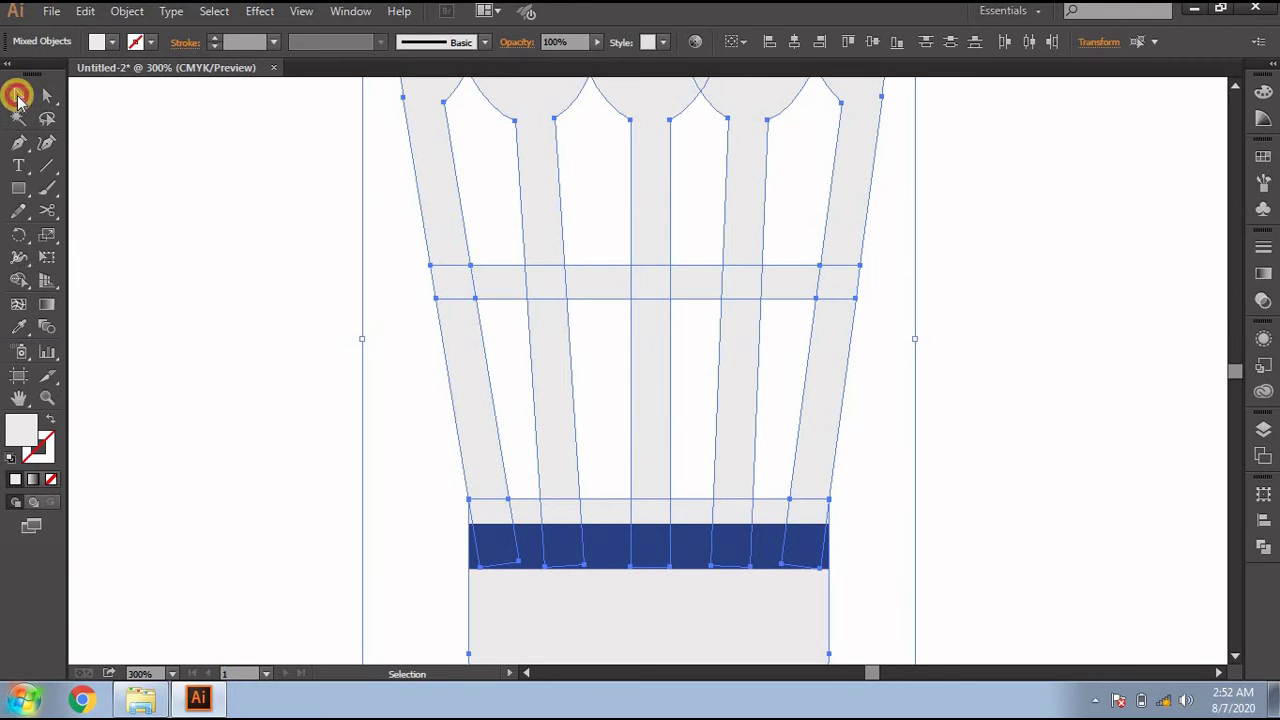
left_click(175, 292)
left_click(497, 290)
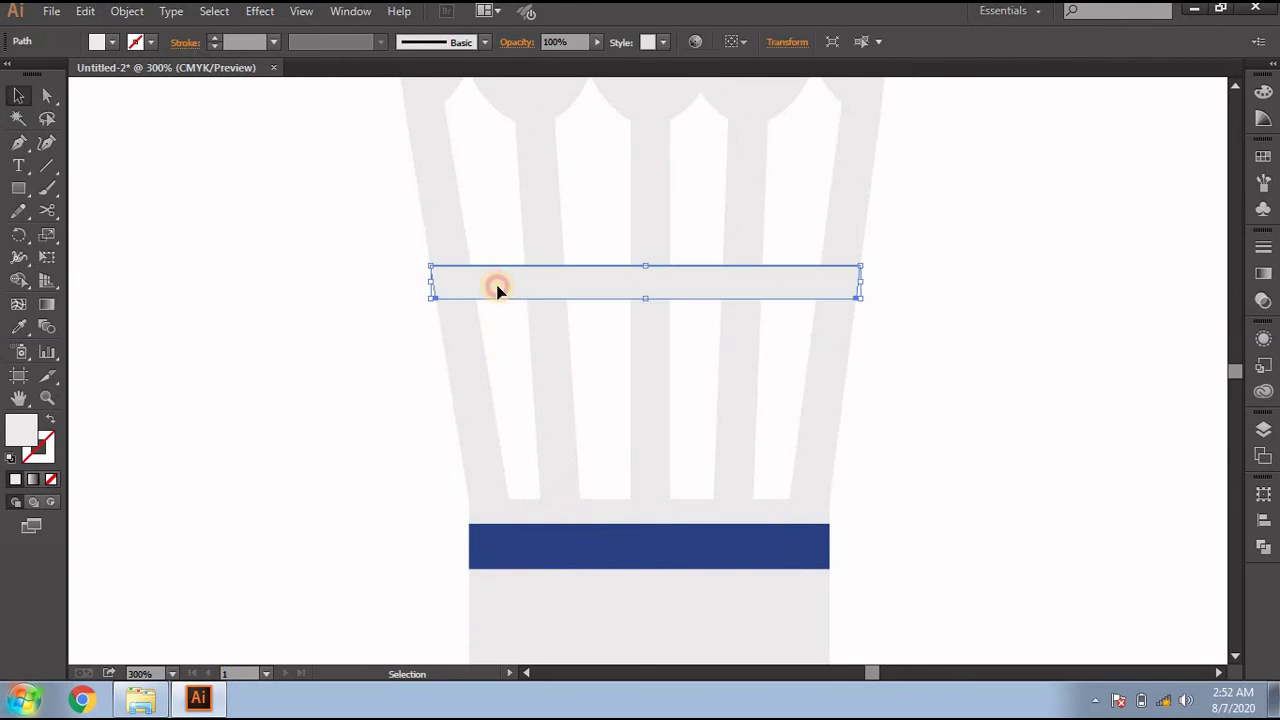
double_click(22, 428)
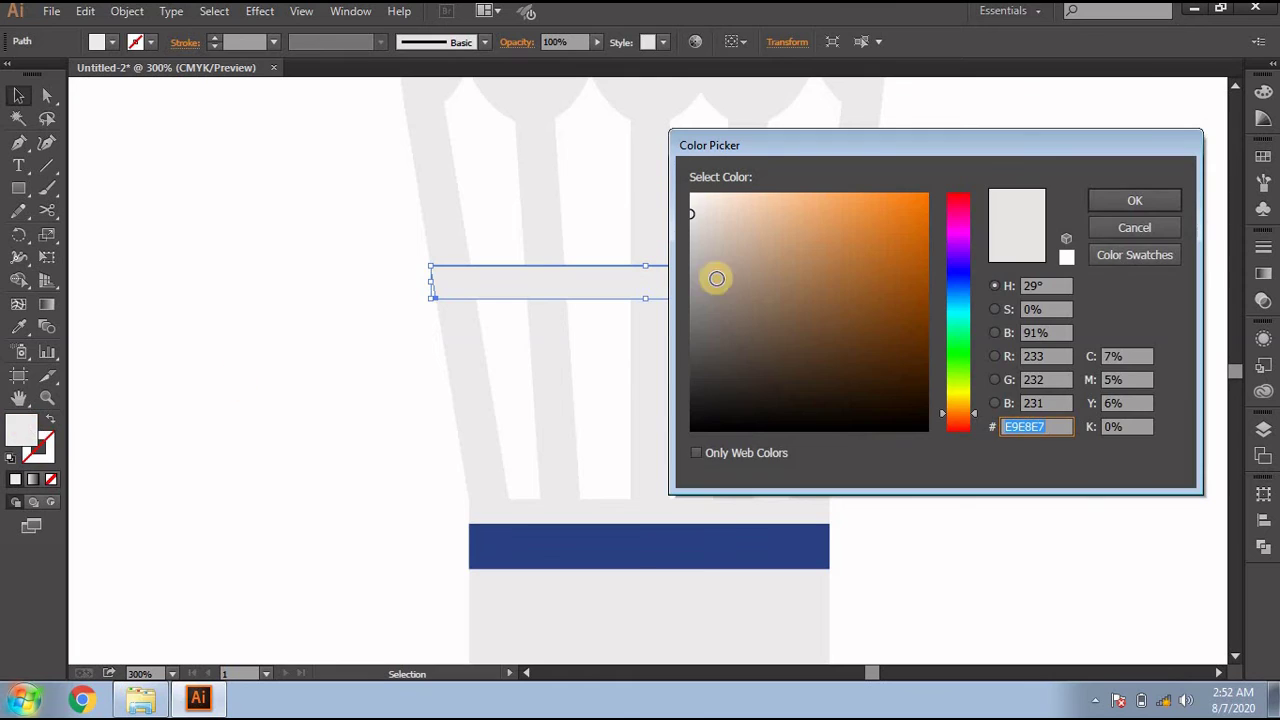
type("ffffff")
left_click(1118, 200)
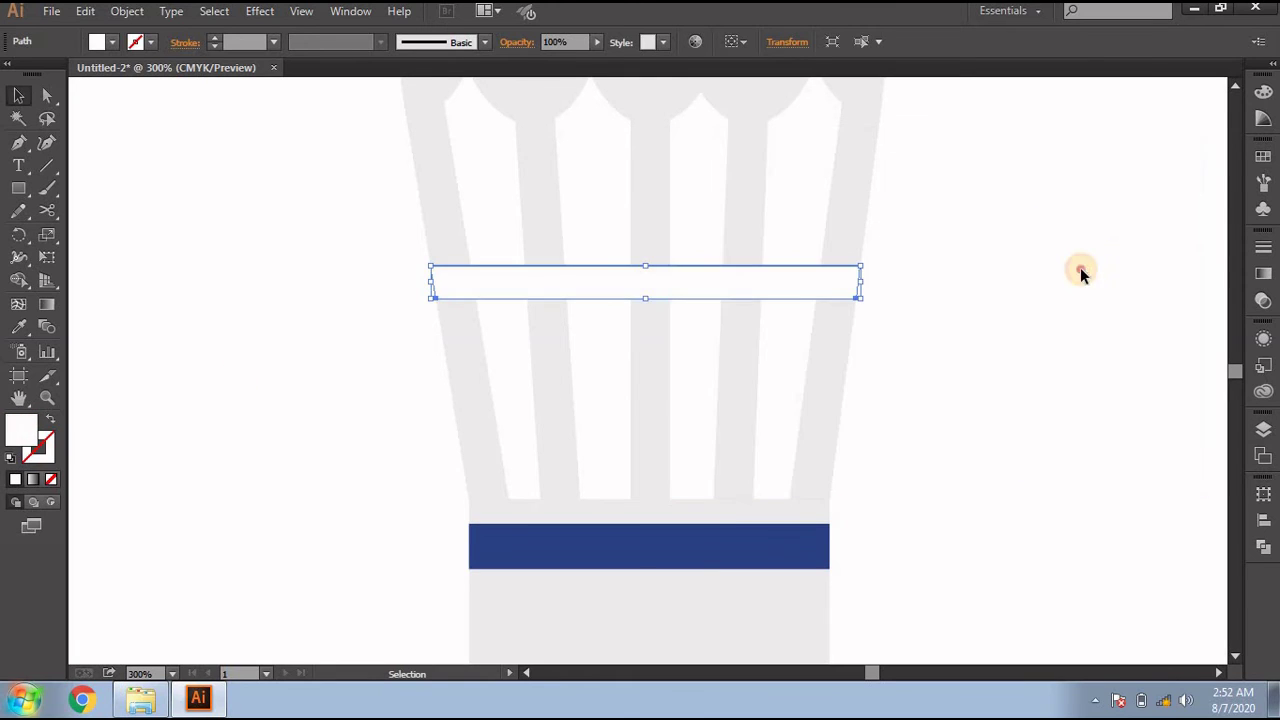
left_click(1070, 285)
key("ctrl+minus")
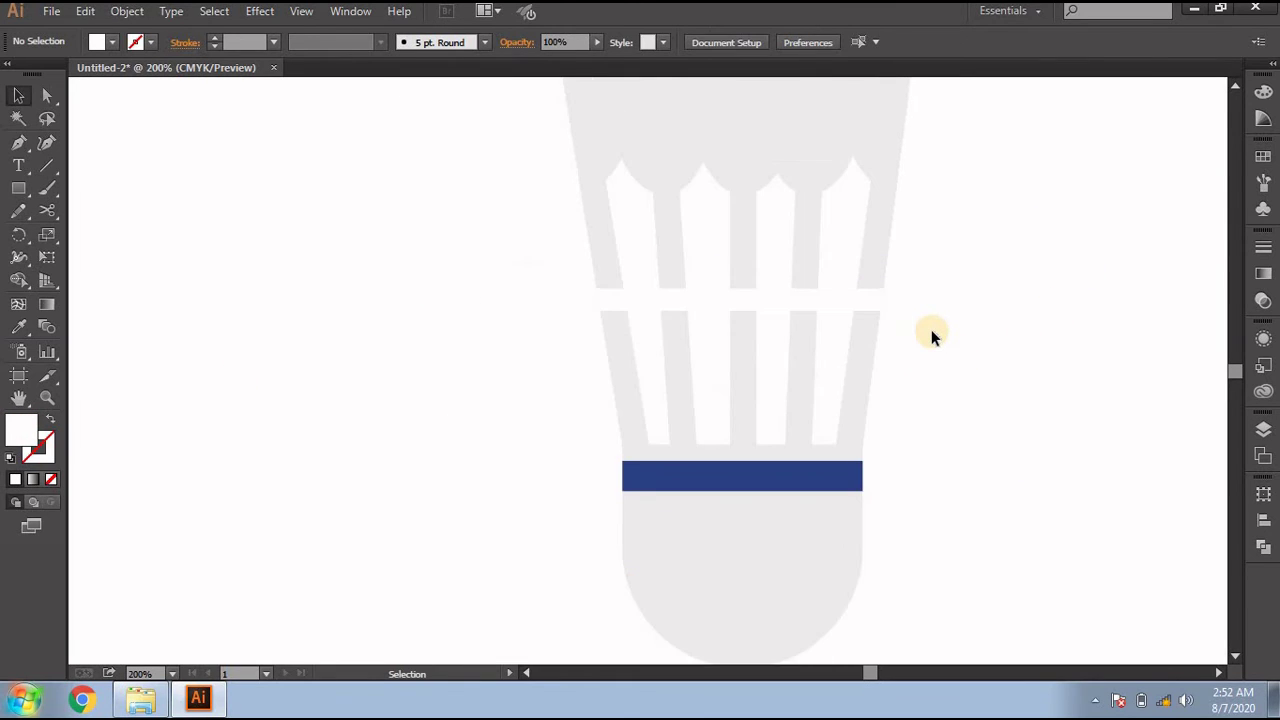
key("ctrl+minus")
key("ctrl+minus")
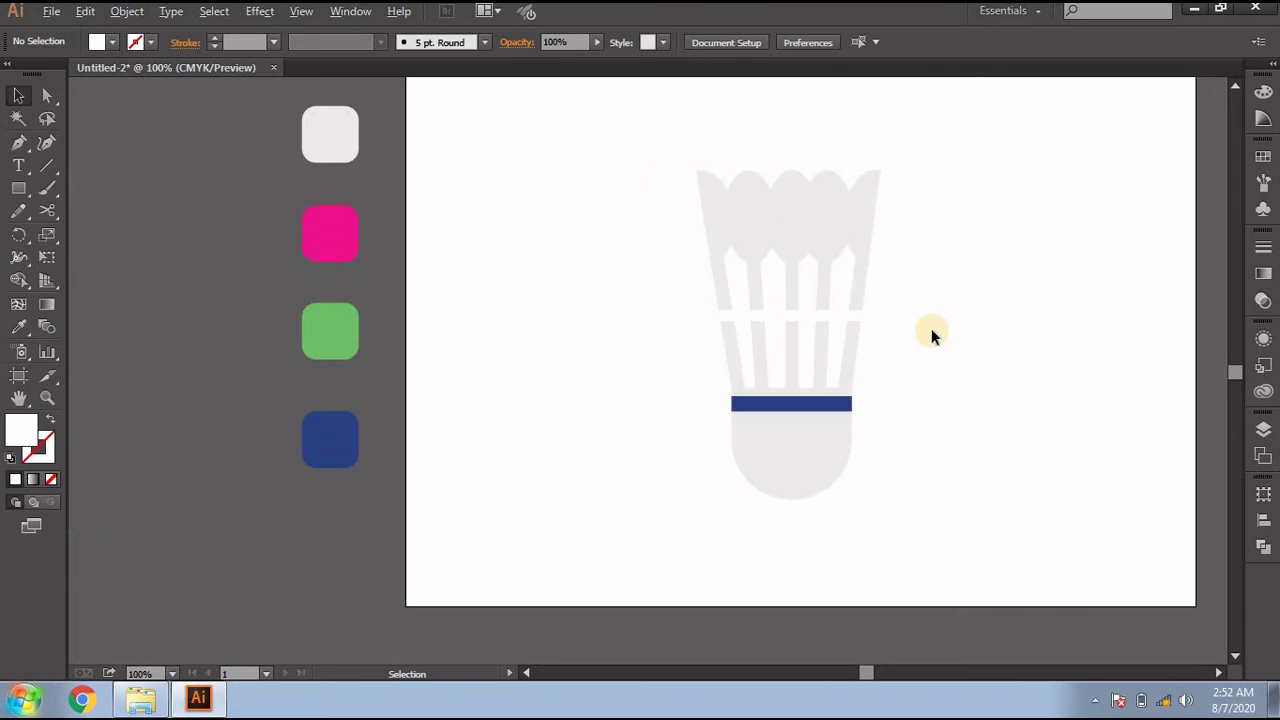
Move the white bar about 12 mm lower and trim its excess end with Shape Builder.
scroll(855, 337, "up", 1)
scroll(840, 337, "up", 1)
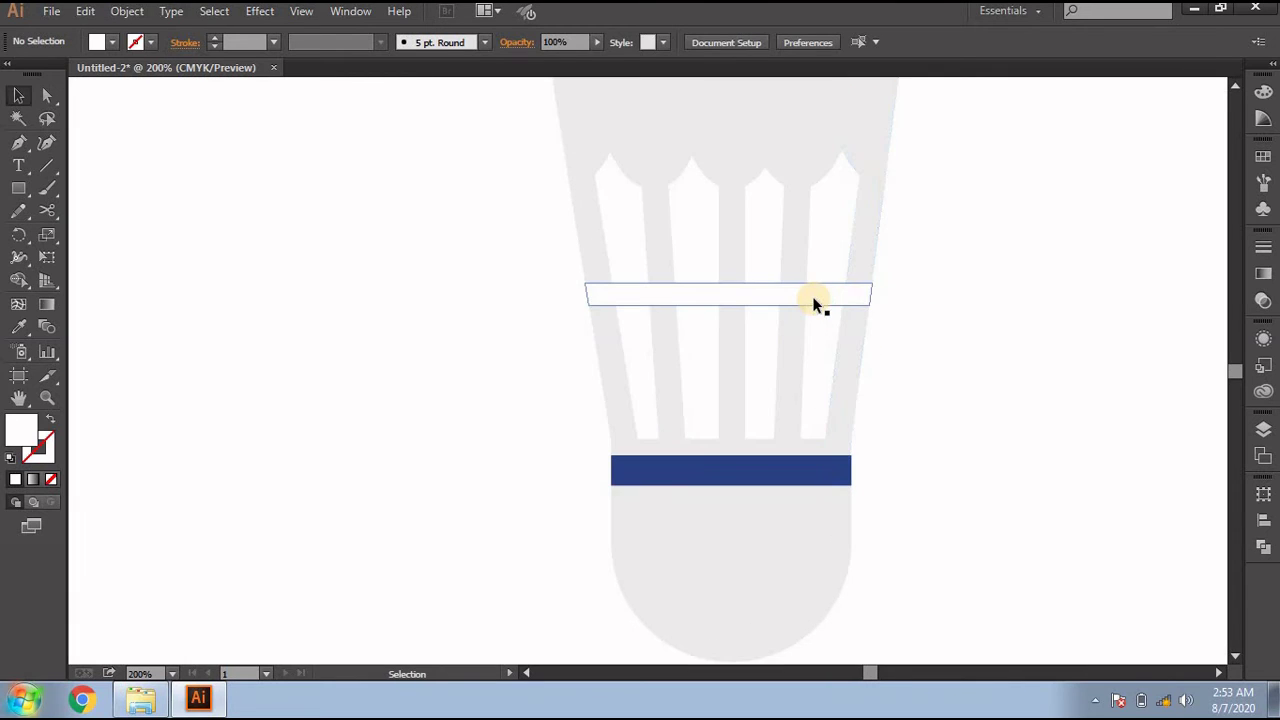
left_click_drag(812, 296, 822, 363)
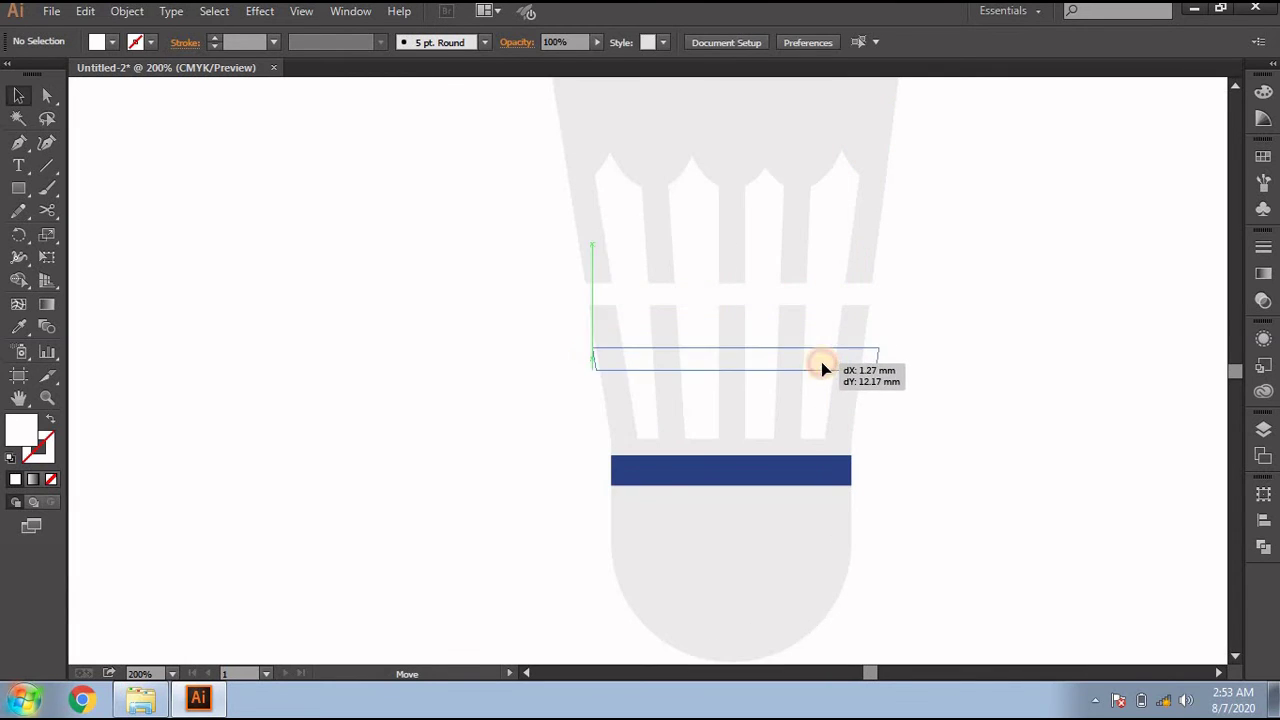
left_click_drag(818, 366, 814, 364)
left_click(908, 380)
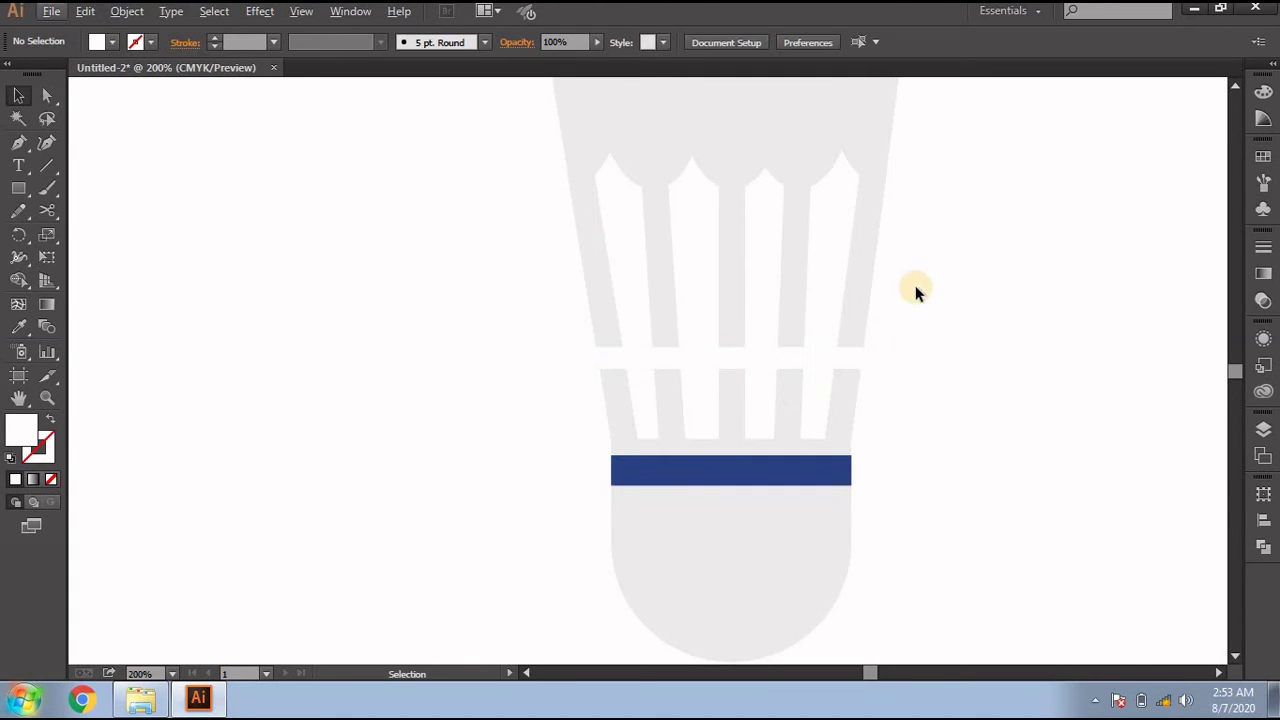
left_click_drag(916, 289, 770, 420)
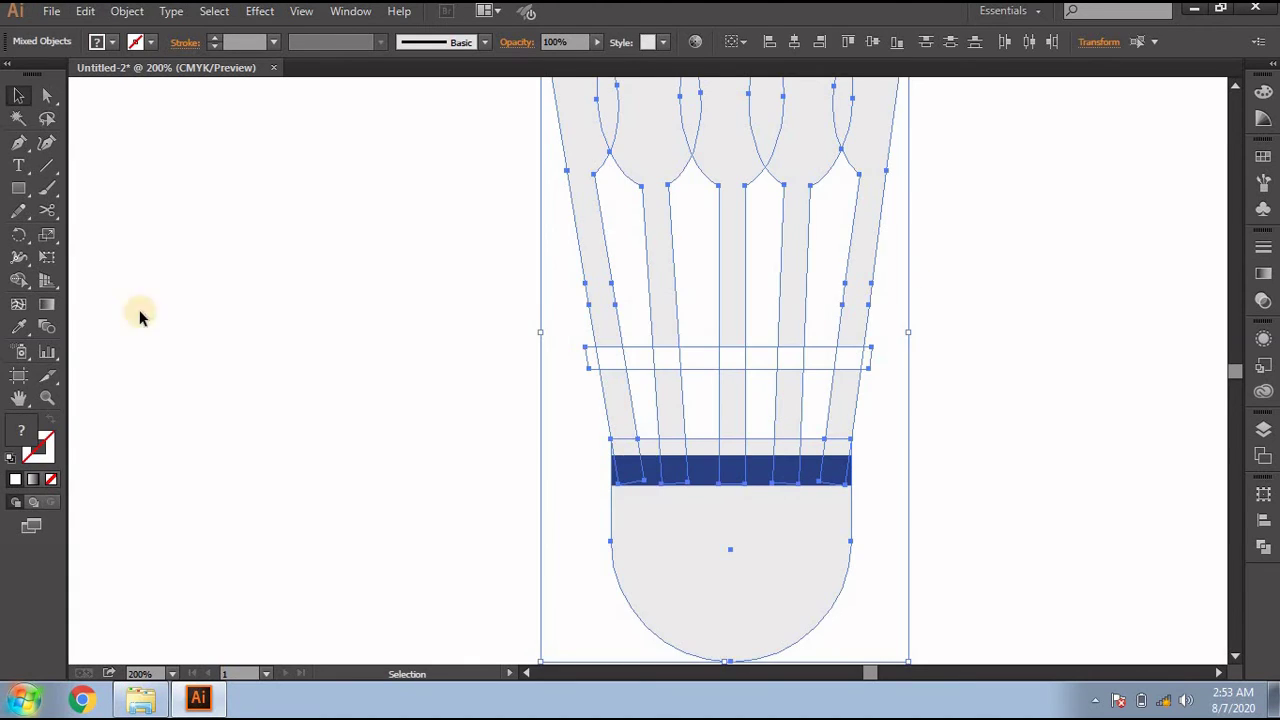
left_click(18, 280)
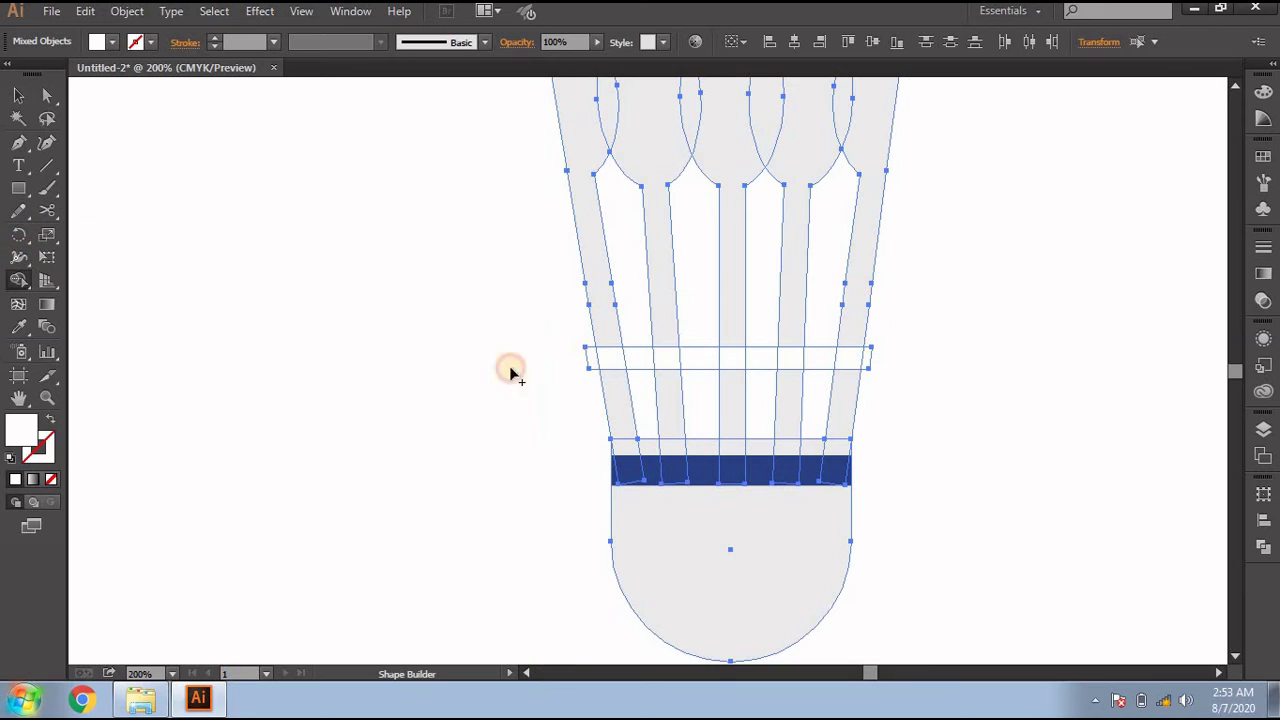
left_click(869, 368)
left_click(16, 95)
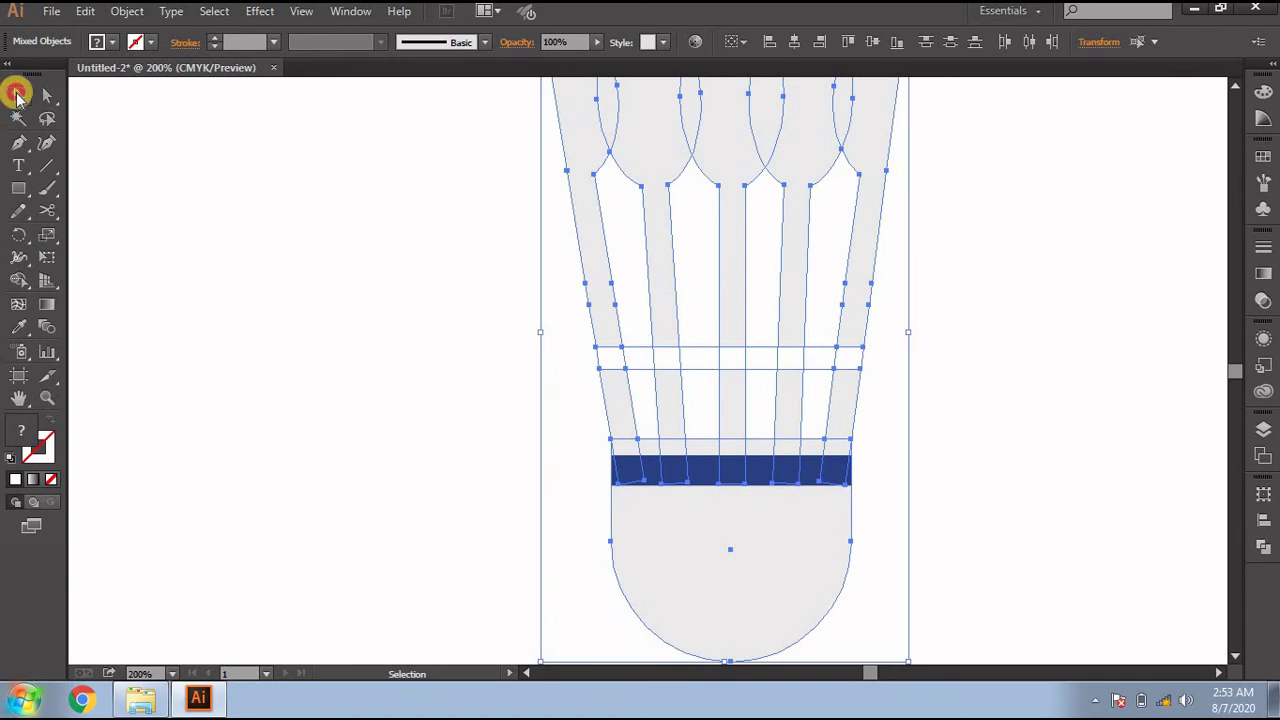
left_click(257, 240)
Group all shuttlecock parts and move the group off the artboard to the right.
key("ctrl+1")
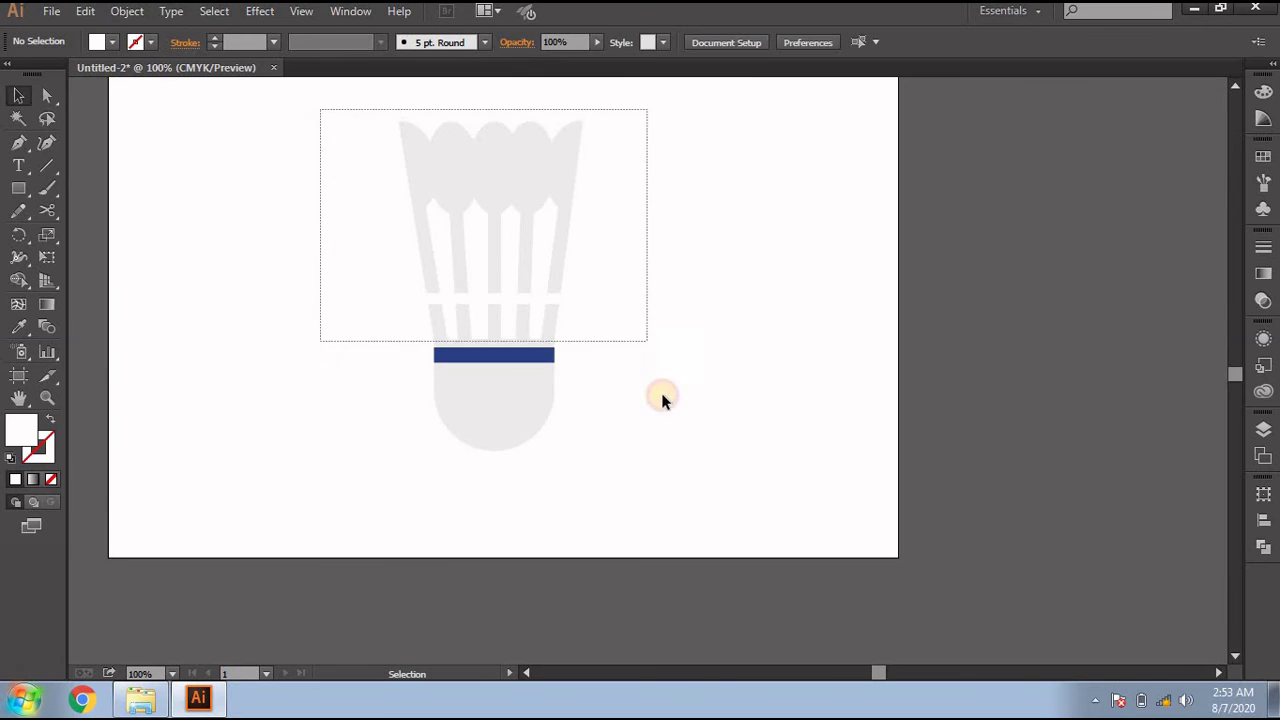
left_click_drag(320, 108, 654, 492)
right_click(495, 191)
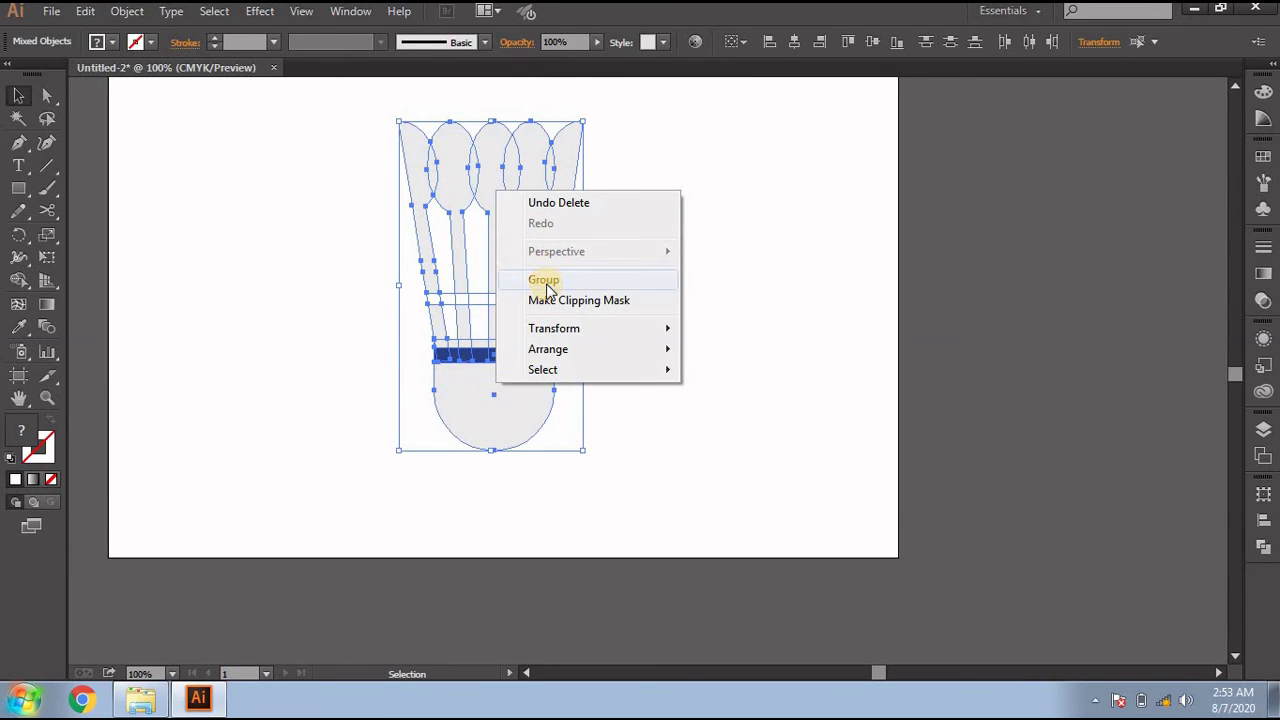
left_click(543, 279)
left_click(646, 334)
left_click_drag(510, 205, 1042, 232)
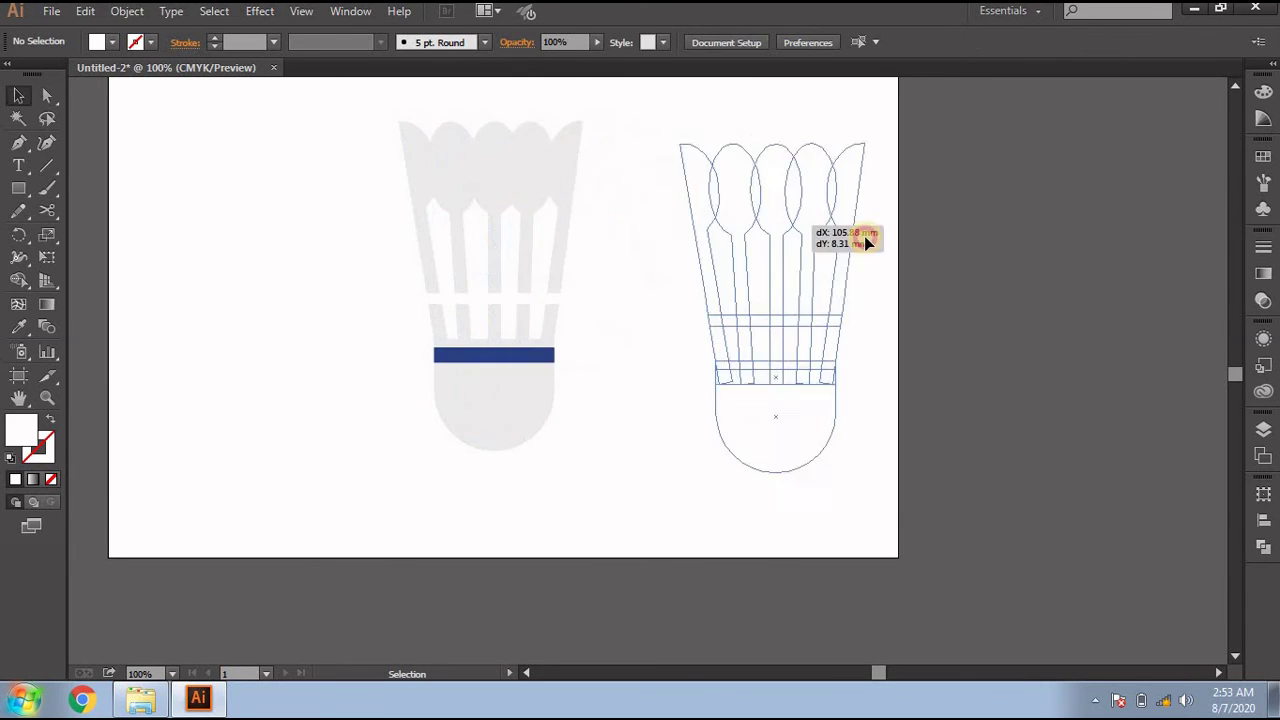
left_click(1005, 545)
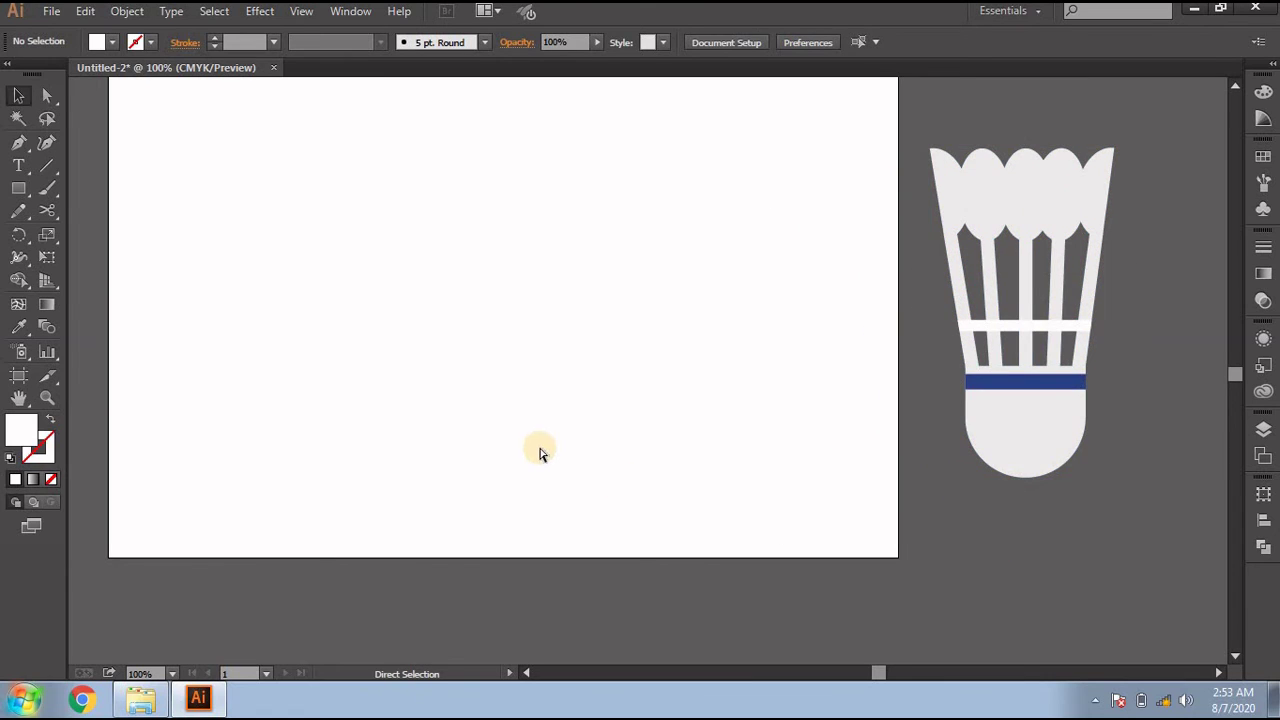
mouse_move(18, 188)
left_mouse_down()
mouse_move(125, 210)
mouse_move(80, 233)
left_mouse_up()
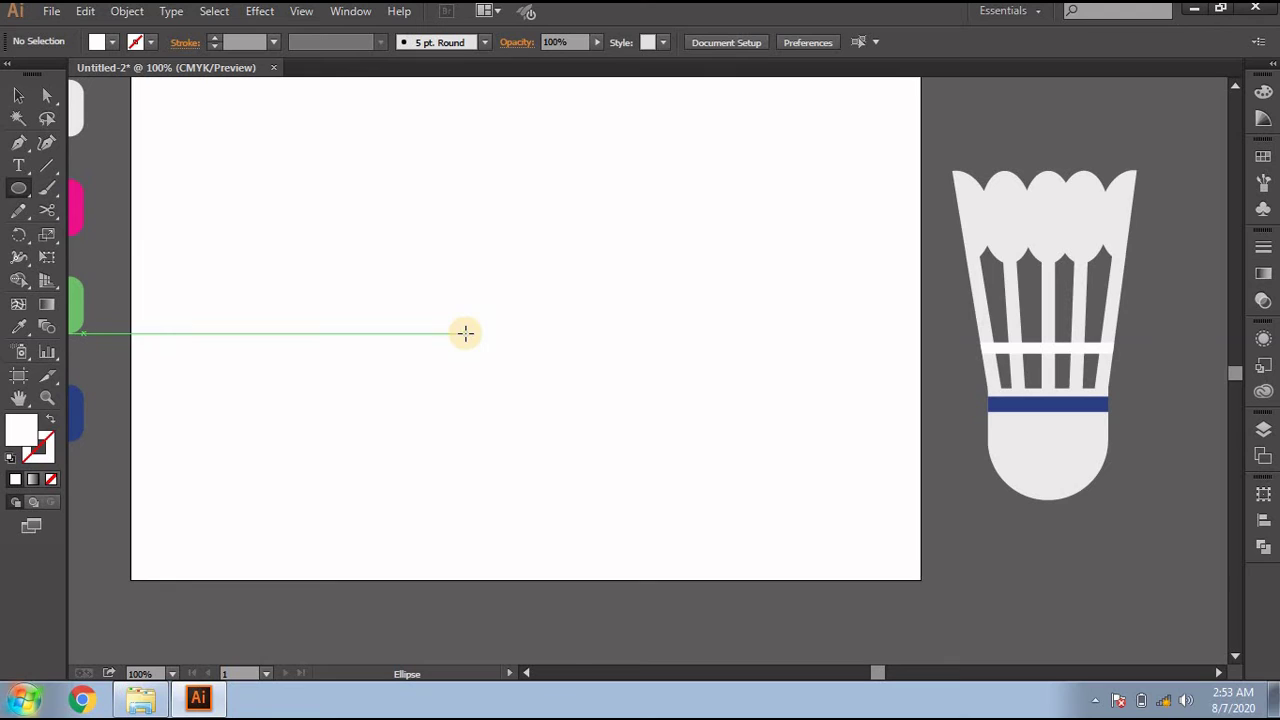
Draw a square, move it toward the artboard centre, and fill it with the pink sample colour.
left_click_drag(18, 188, 150, 185)
mouse_move(273, 195)
left_mouse_down()
mouse_move(369, 258)
mouse_move(580, 443)
mouse_move(417, 326)
mouse_move(429, 340)
left_mouse_up()
left_click(18, 95)
left_click_drag(261, 232, 489, 377)
scroll(320, 363, "left", 2)
scroll(315, 358, "left", 3)
scroll(310, 360, "down", 1)
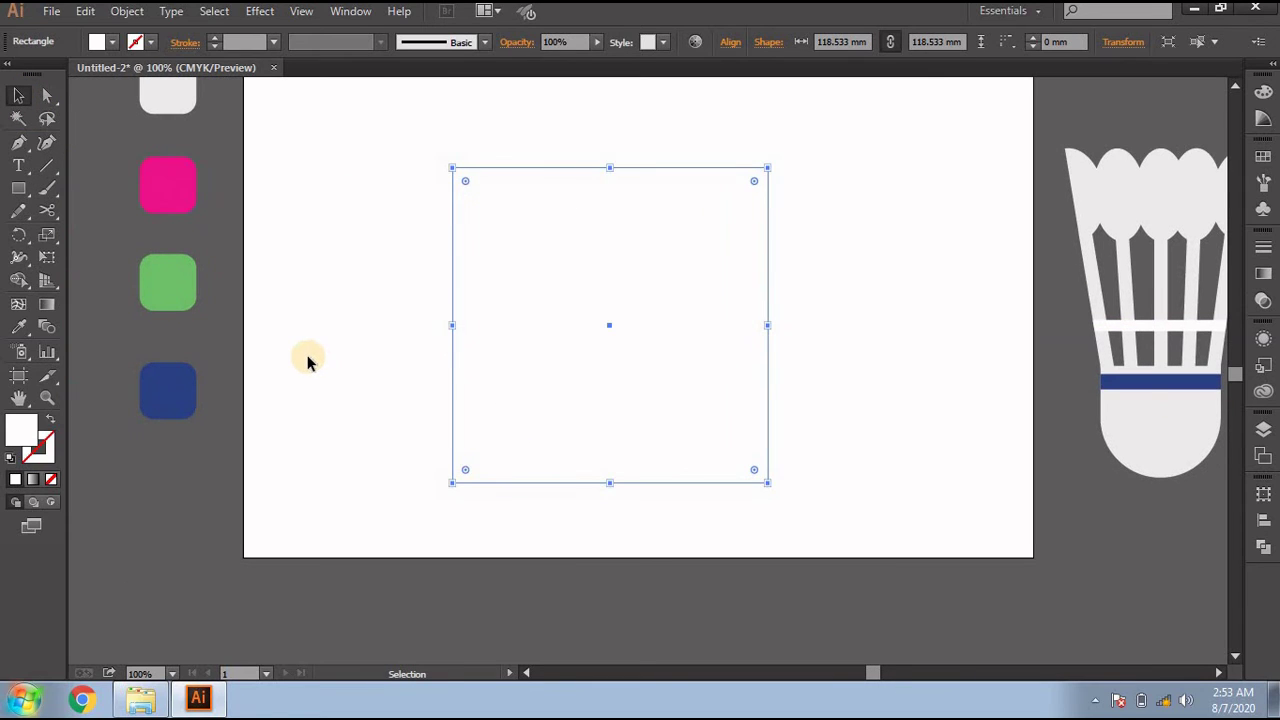
key("i")
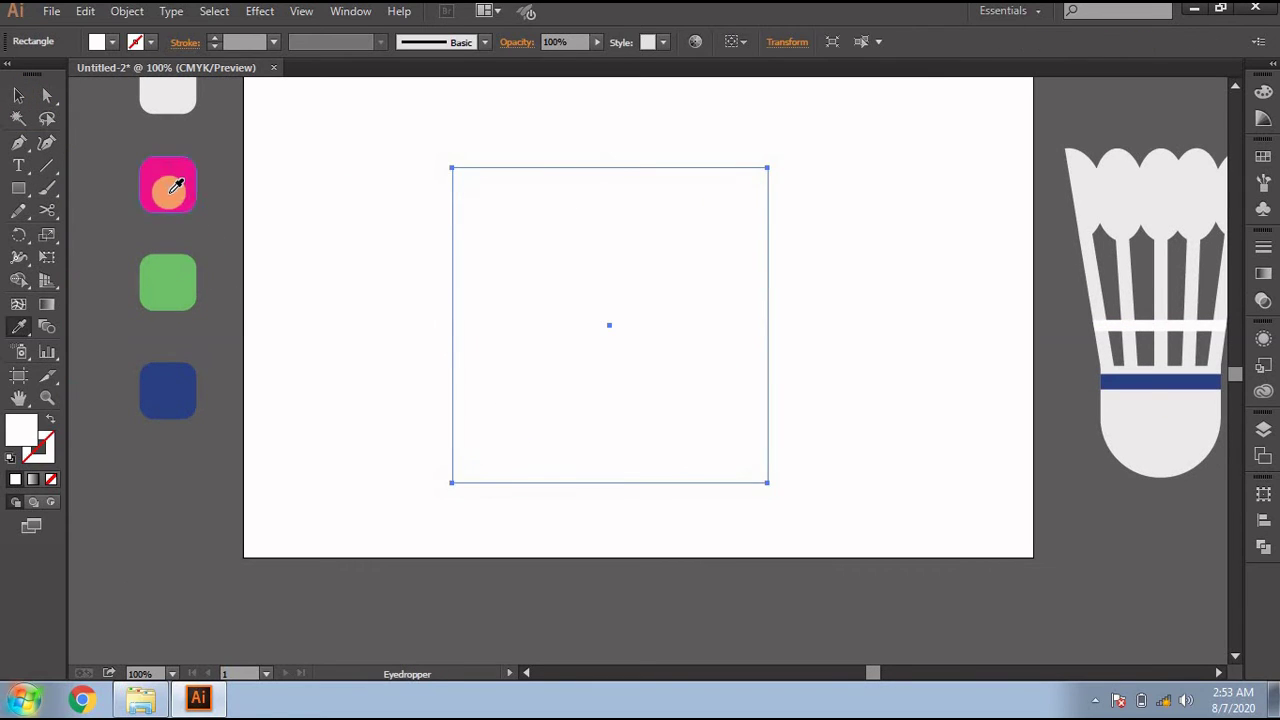
left_click(168, 196)
left_click(18, 95)
left_click(365, 269)
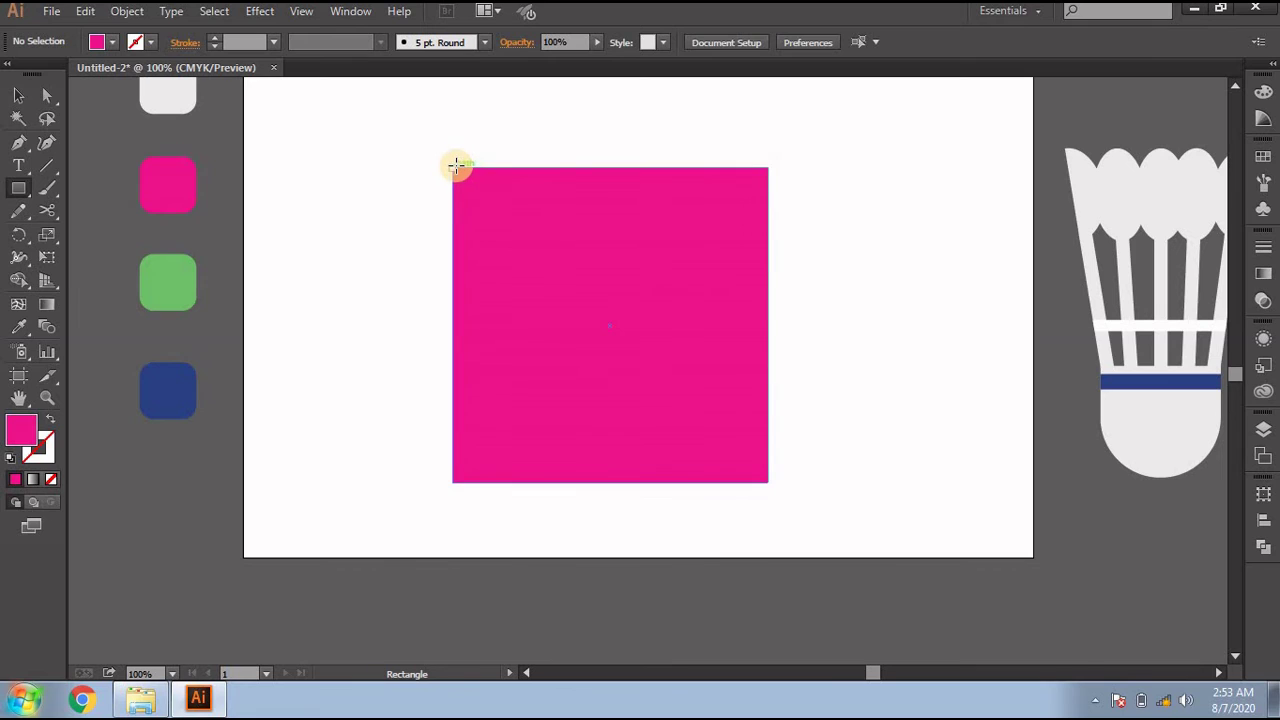
Draw a rectangle over the square's upper part and fill it with the green sample.
mouse_move(455, 165)
left_mouse_down()
mouse_move(768, 405)
mouse_move(764, 373)
left_mouse_up()
key("i")
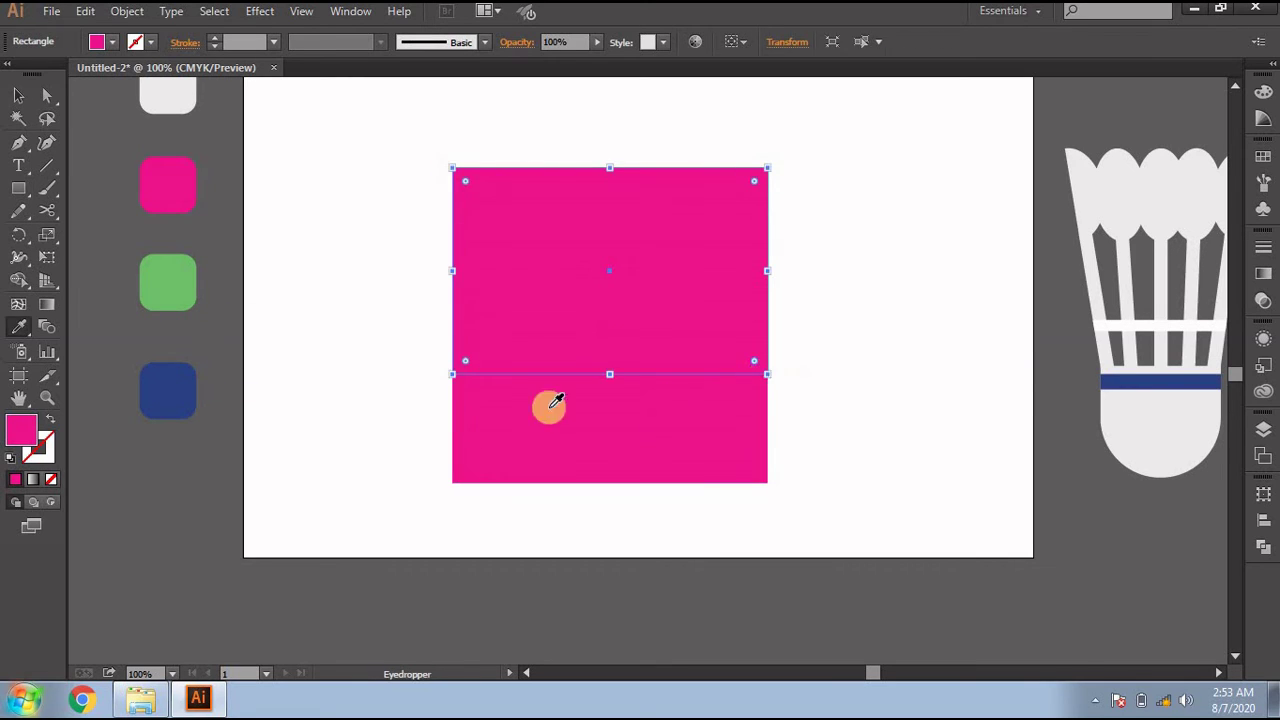
left_click(180, 393)
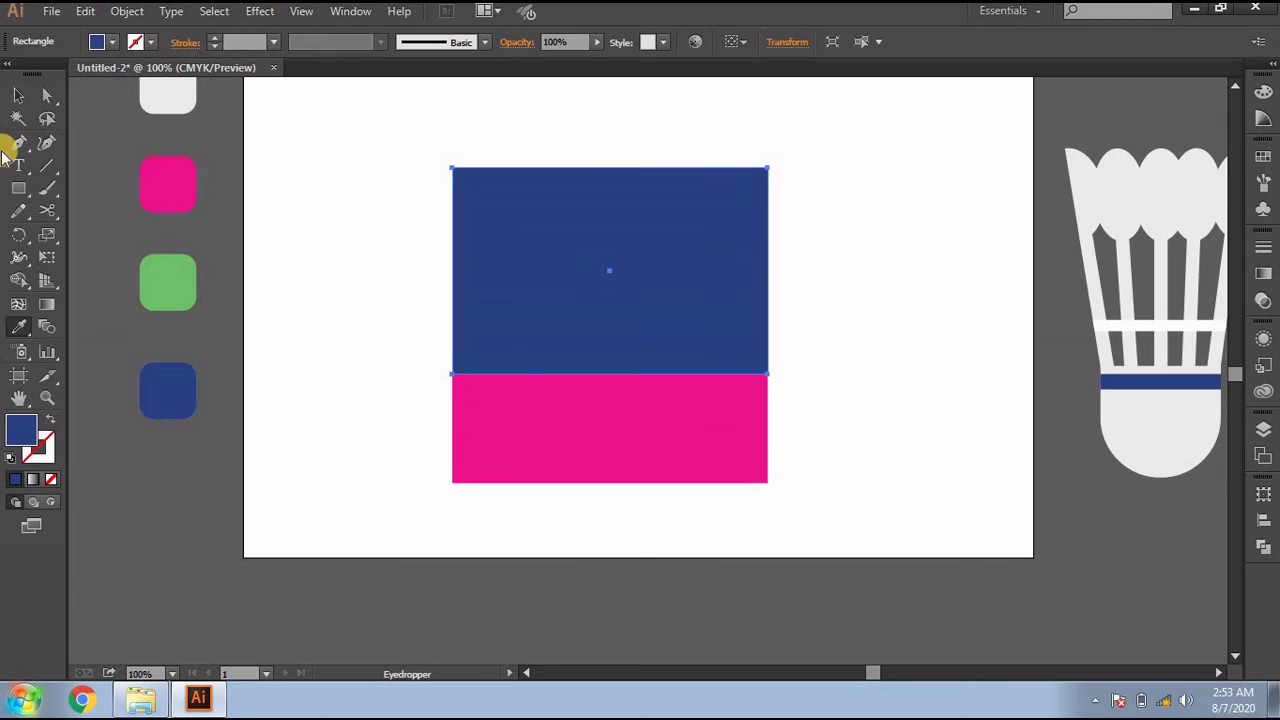
left_click(152, 256)
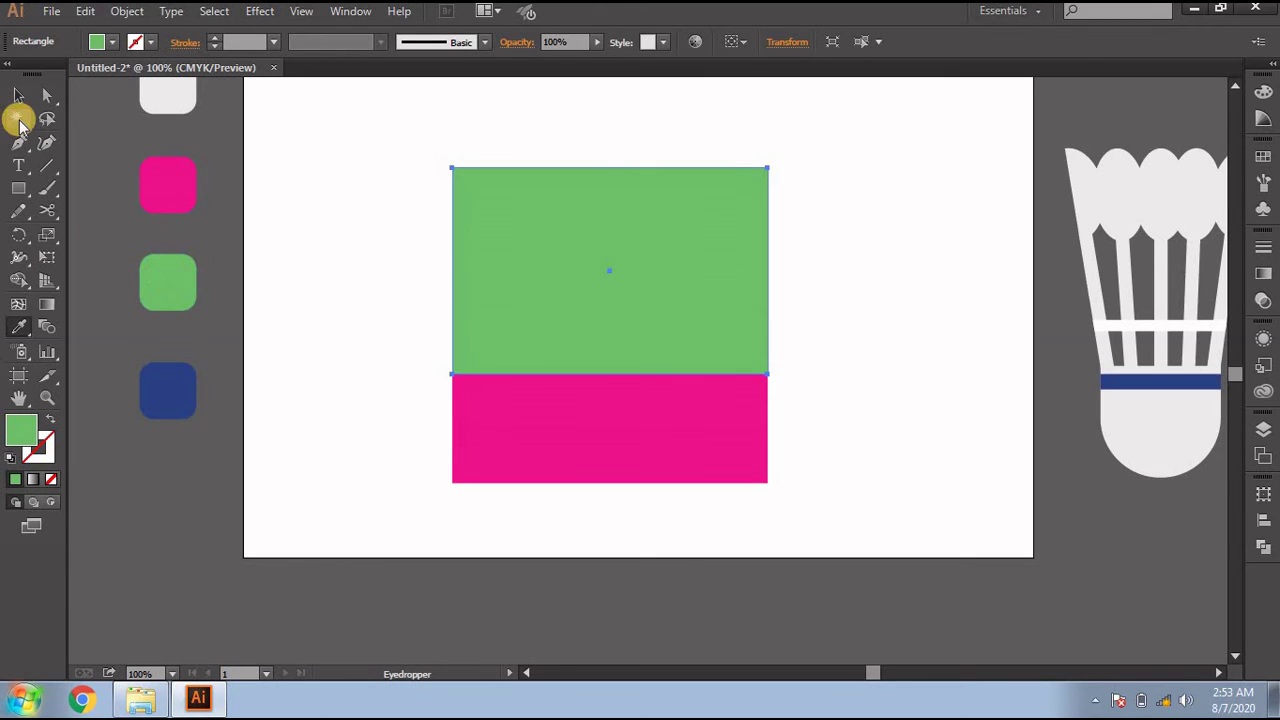
left_click(18, 95)
left_click(319, 195)
scroll(820, 468, "right", 1)
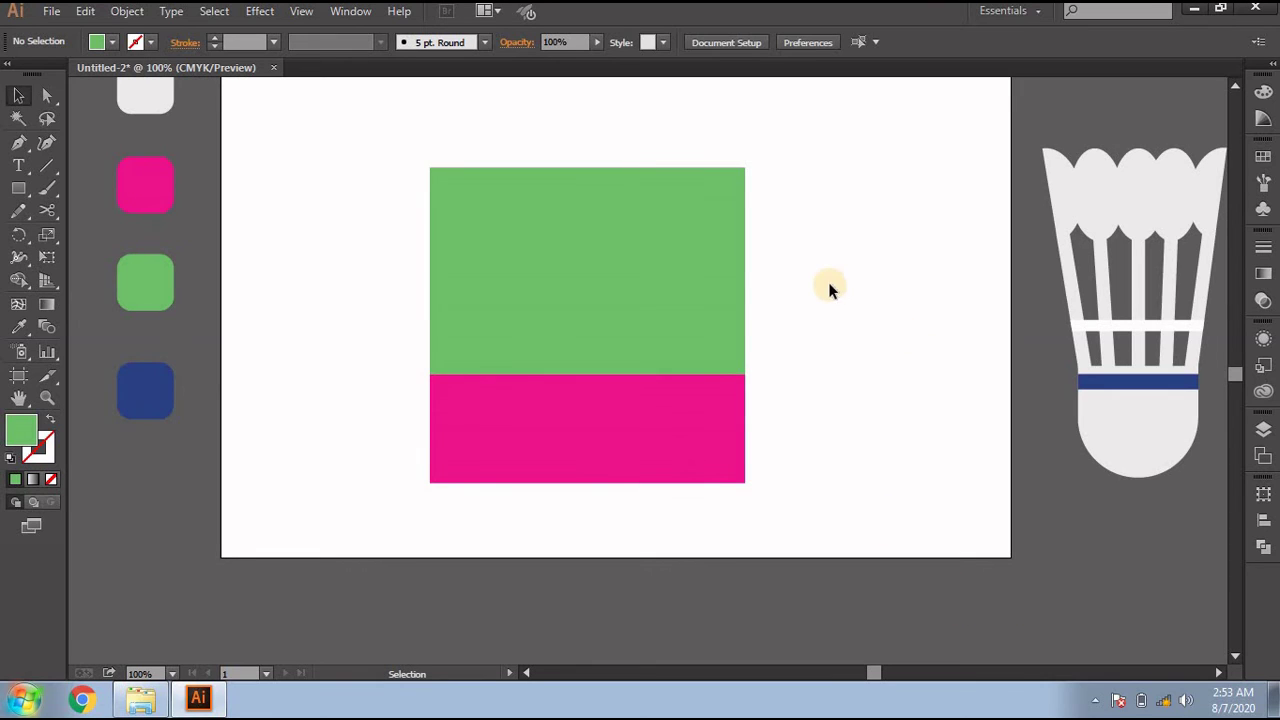
Group the pink and green background rectangles together.
left_click_drag(828, 277, 697, 398)
right_click(678, 327)
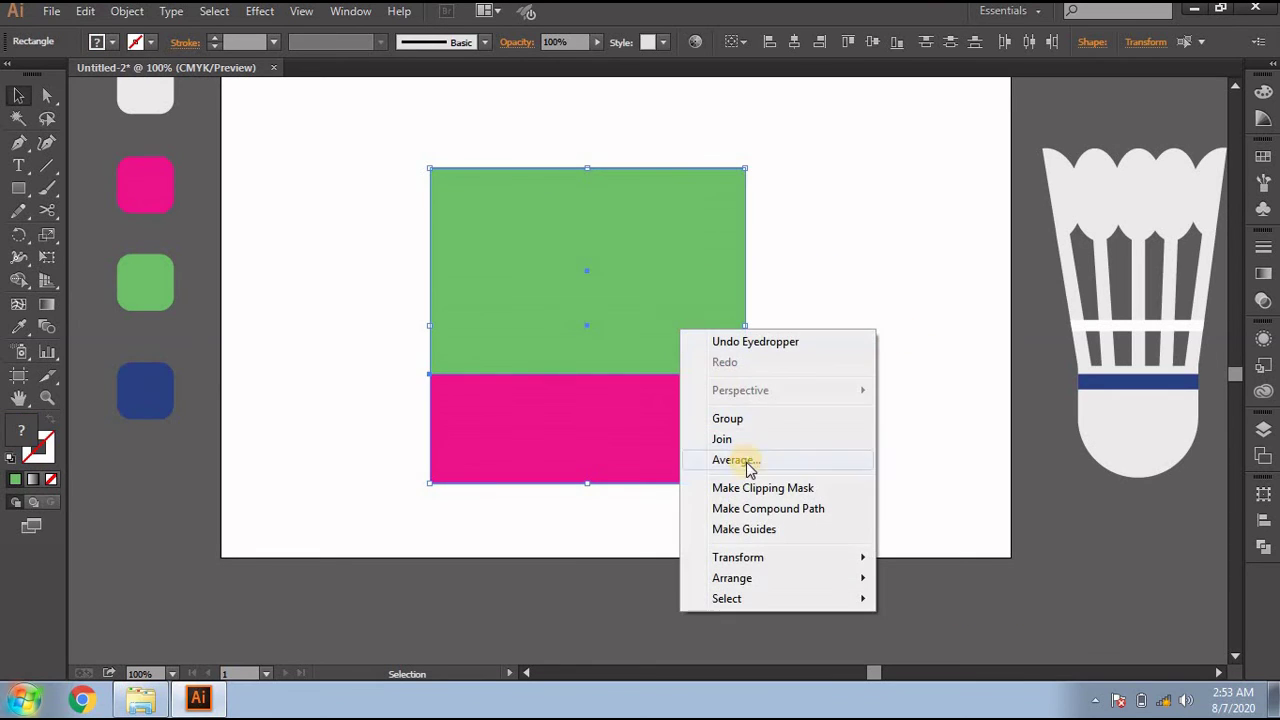
left_click(750, 420)
left_click(1038, 430)
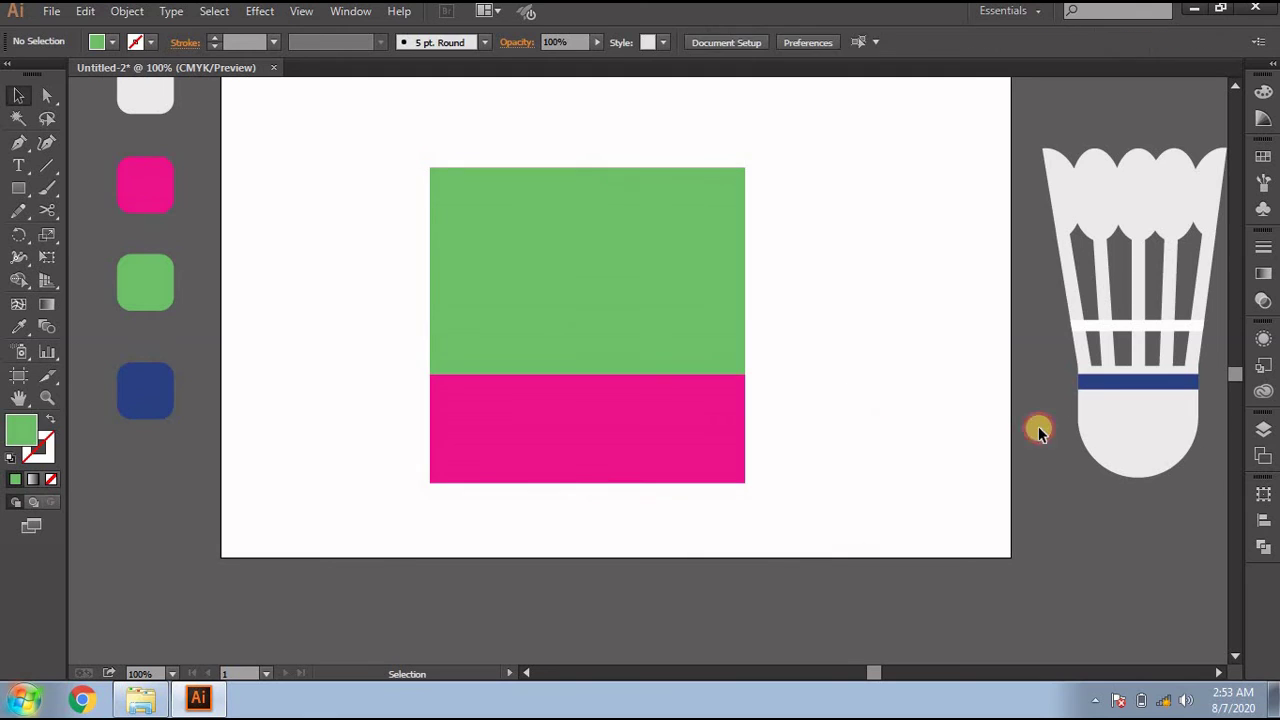
Move the shuttlecock onto the coloured square and bring it in front of the background.
left_click_drag(1095, 430, 527, 447)
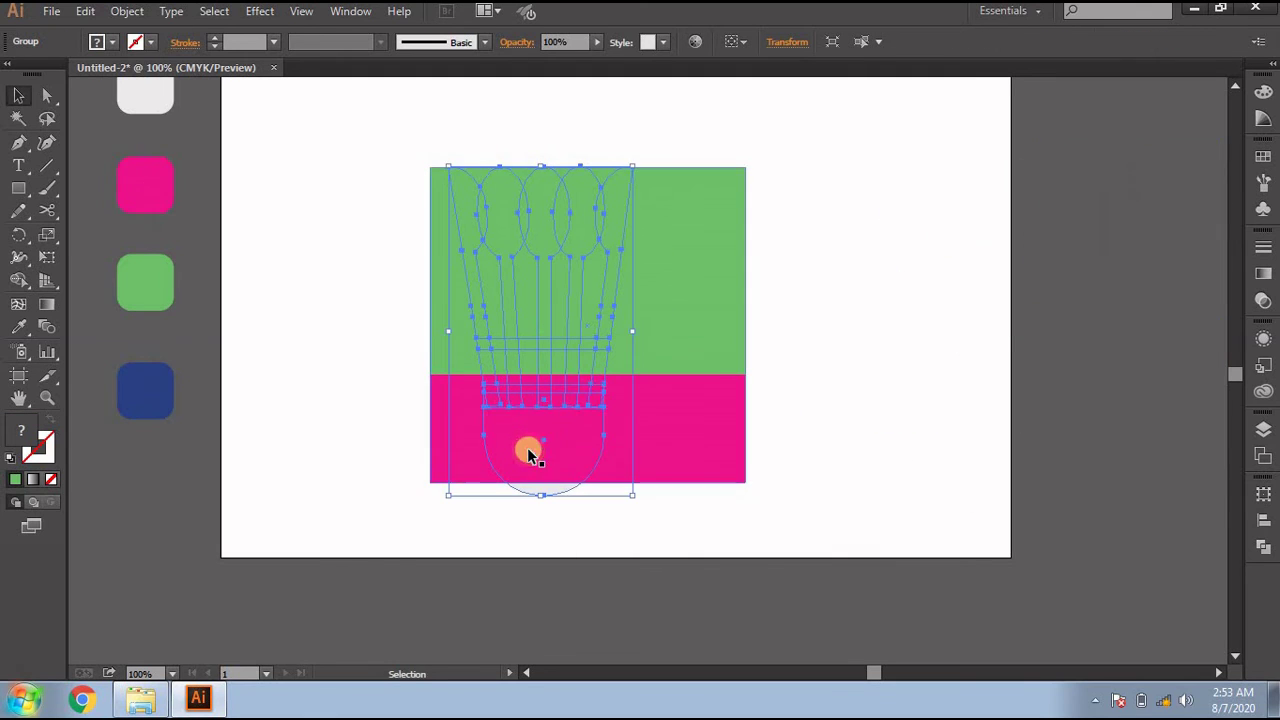
right_click(587, 340)
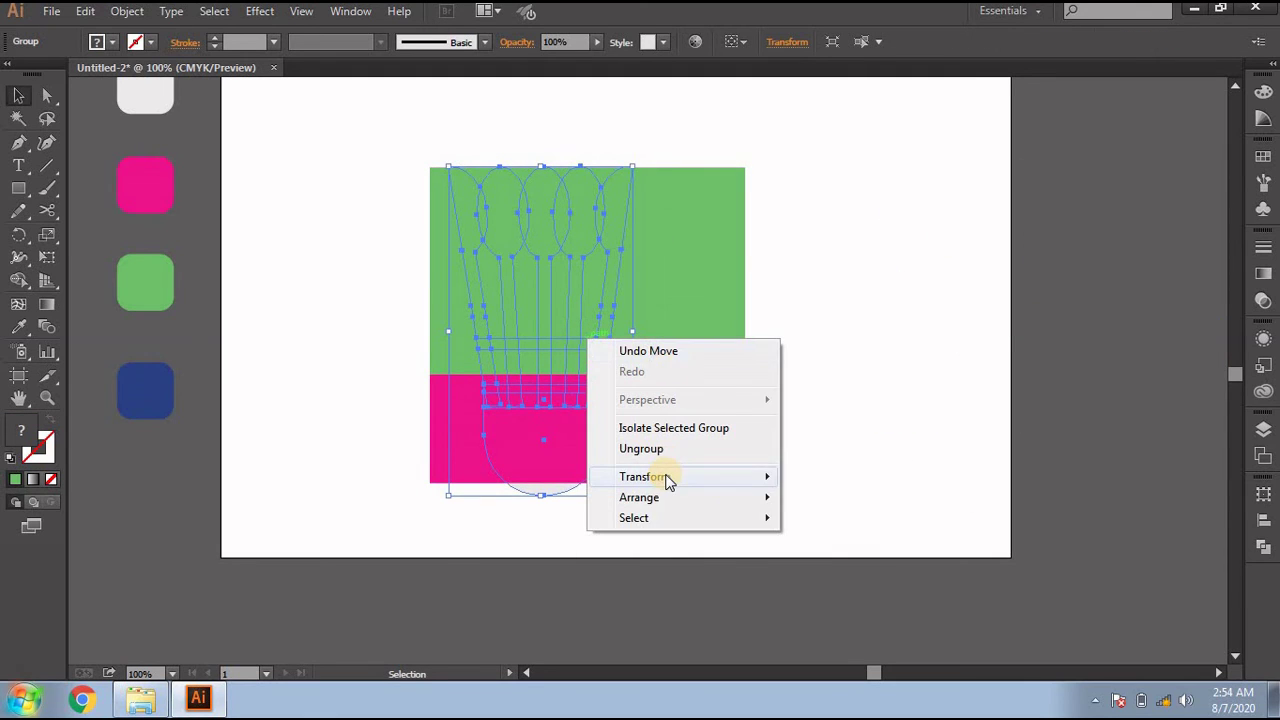
mouse_move(660, 497)
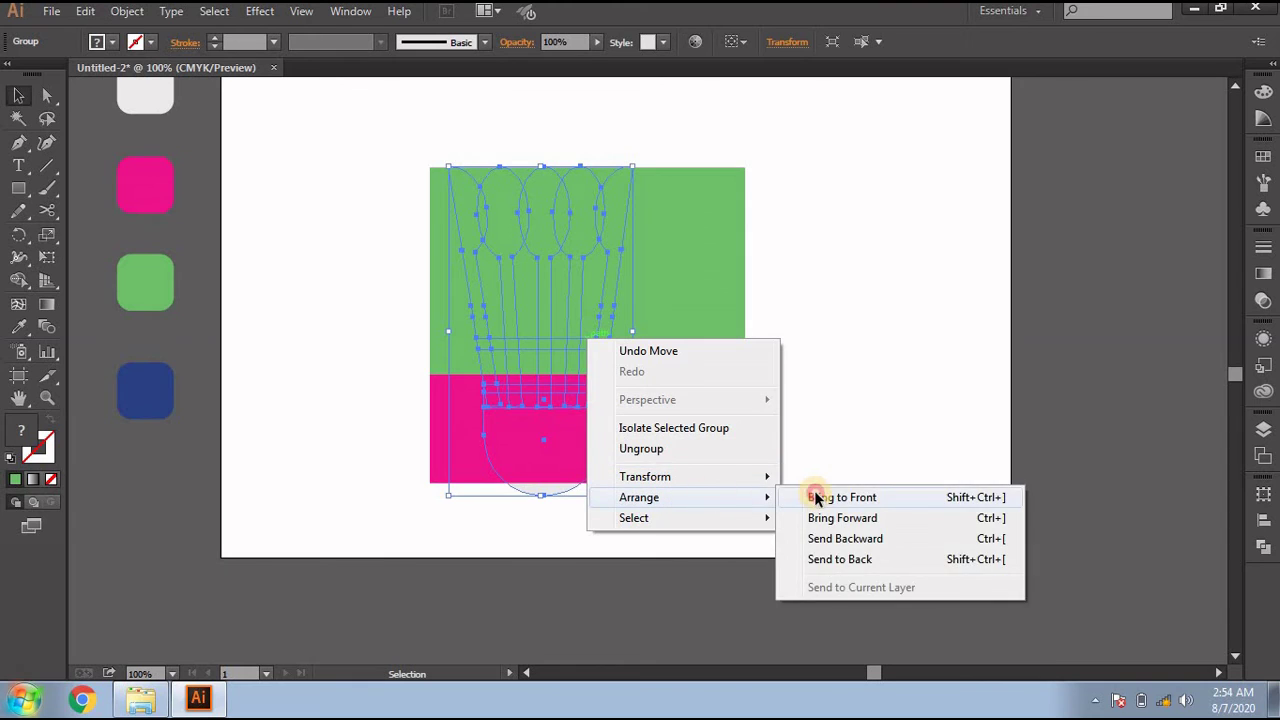
left_click(822, 495)
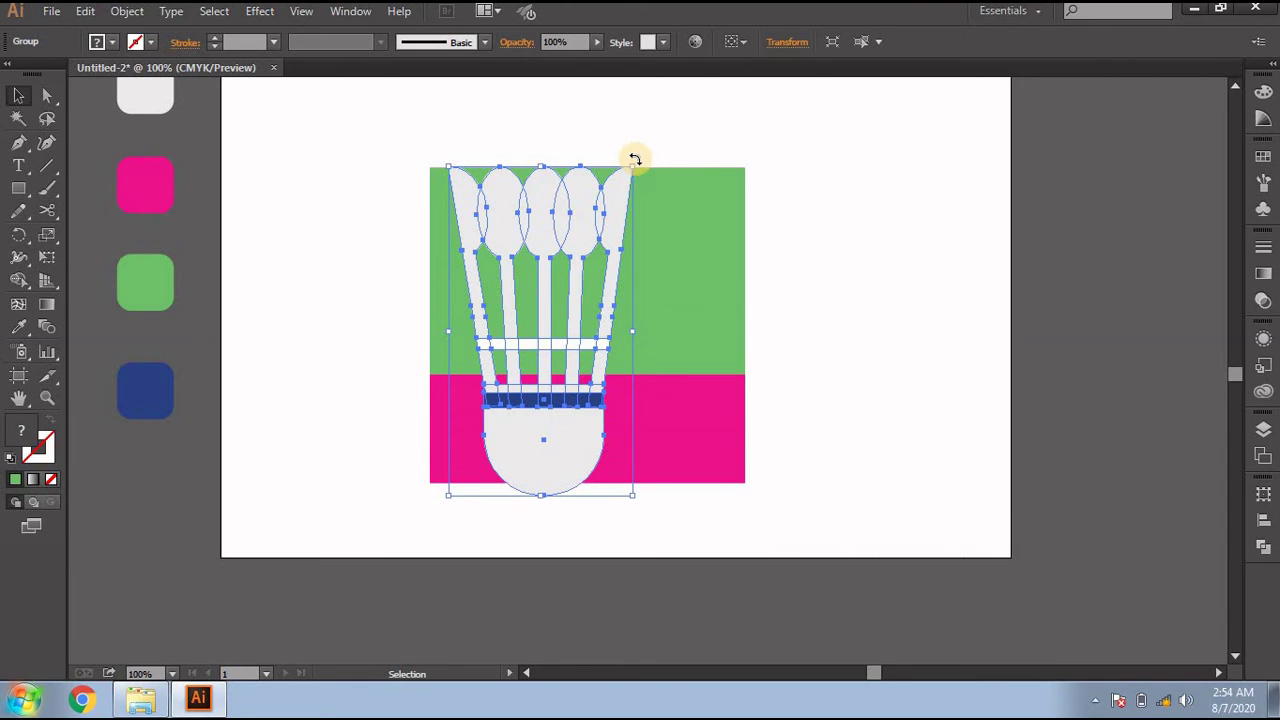
Tilt the shuttlecock clockwise, adjust its size, and position it diagonally across the square.
left_click_drag(642, 160, 735, 210)
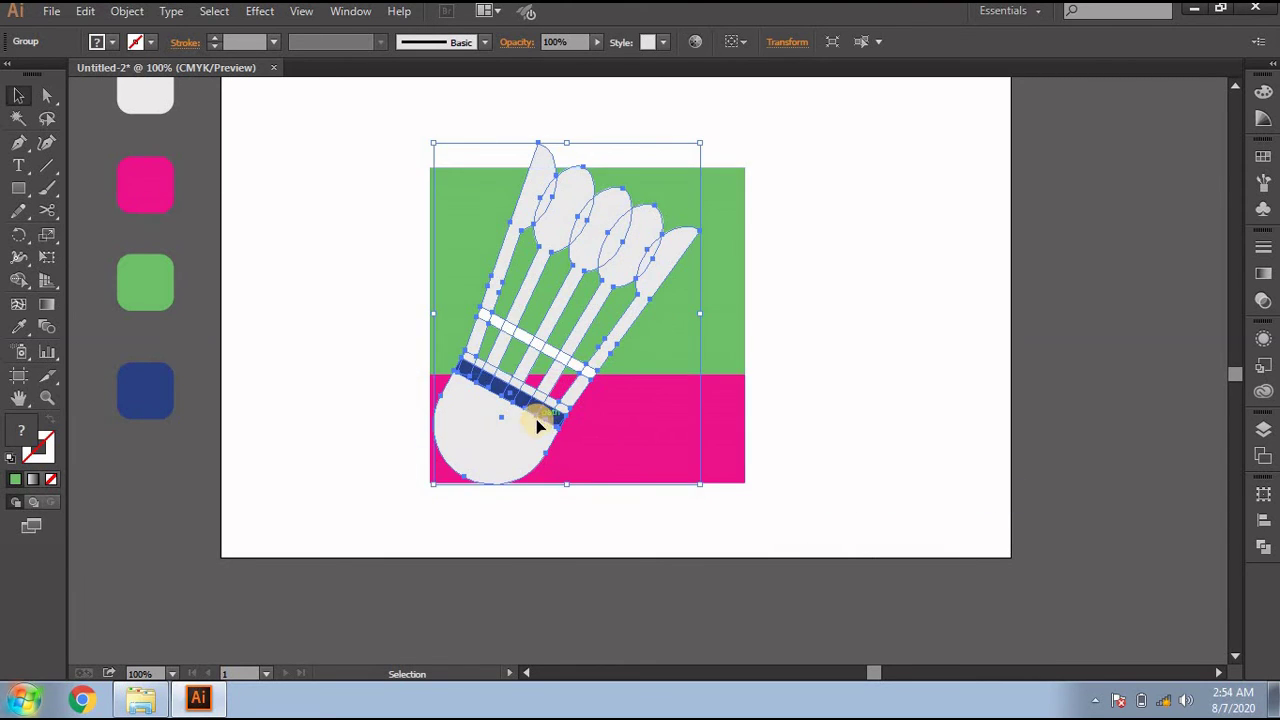
left_click_drag(532, 428, 503, 460)
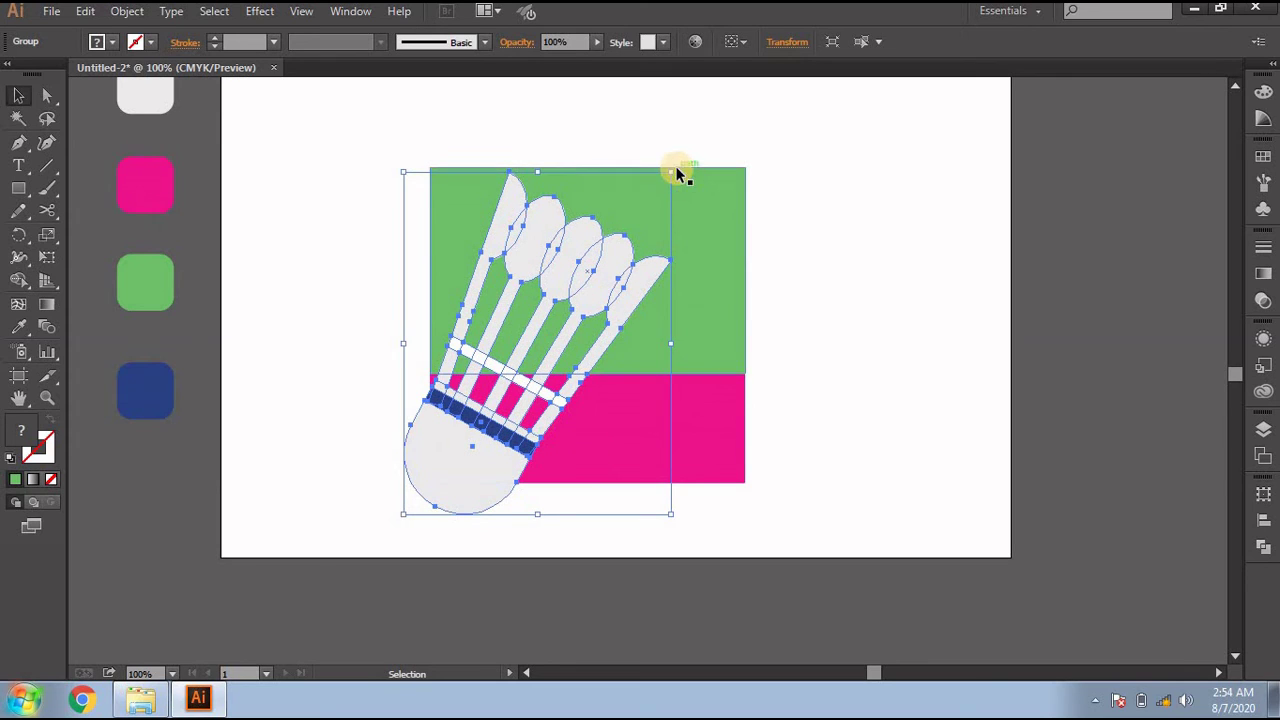
left_click_drag(677, 171, 694, 217)
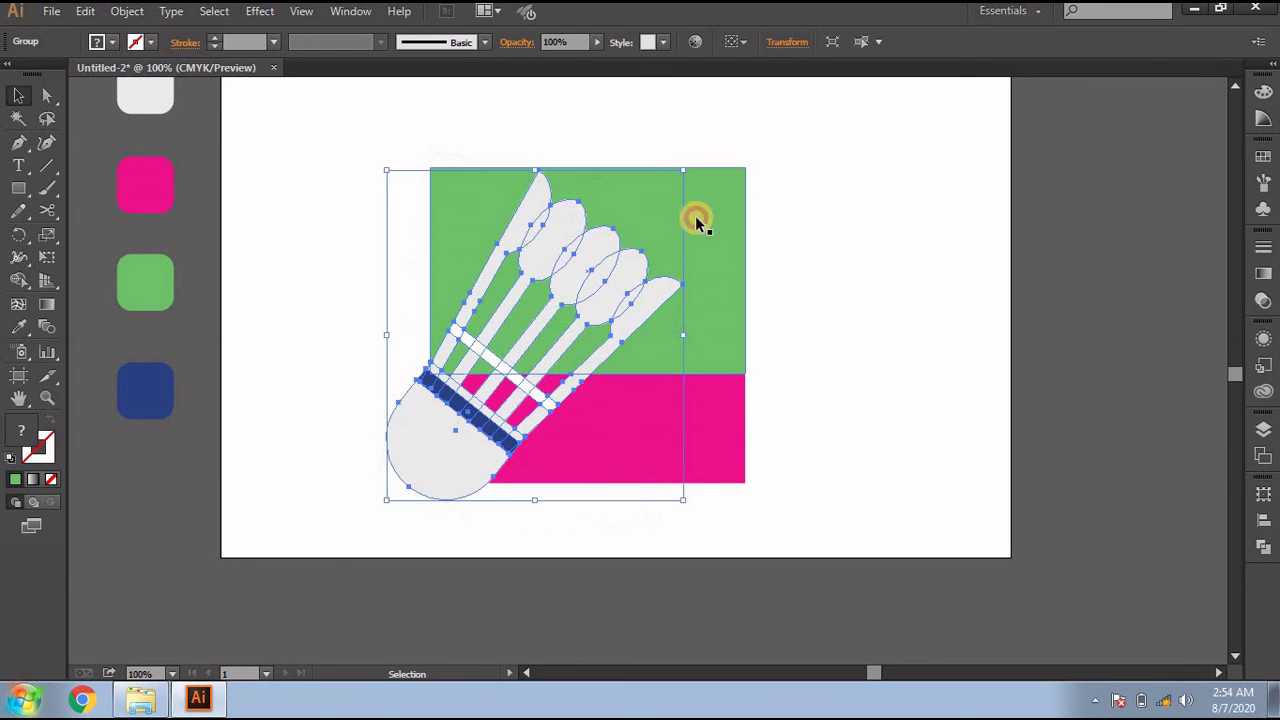
left_click_drag(681, 505, 689, 509)
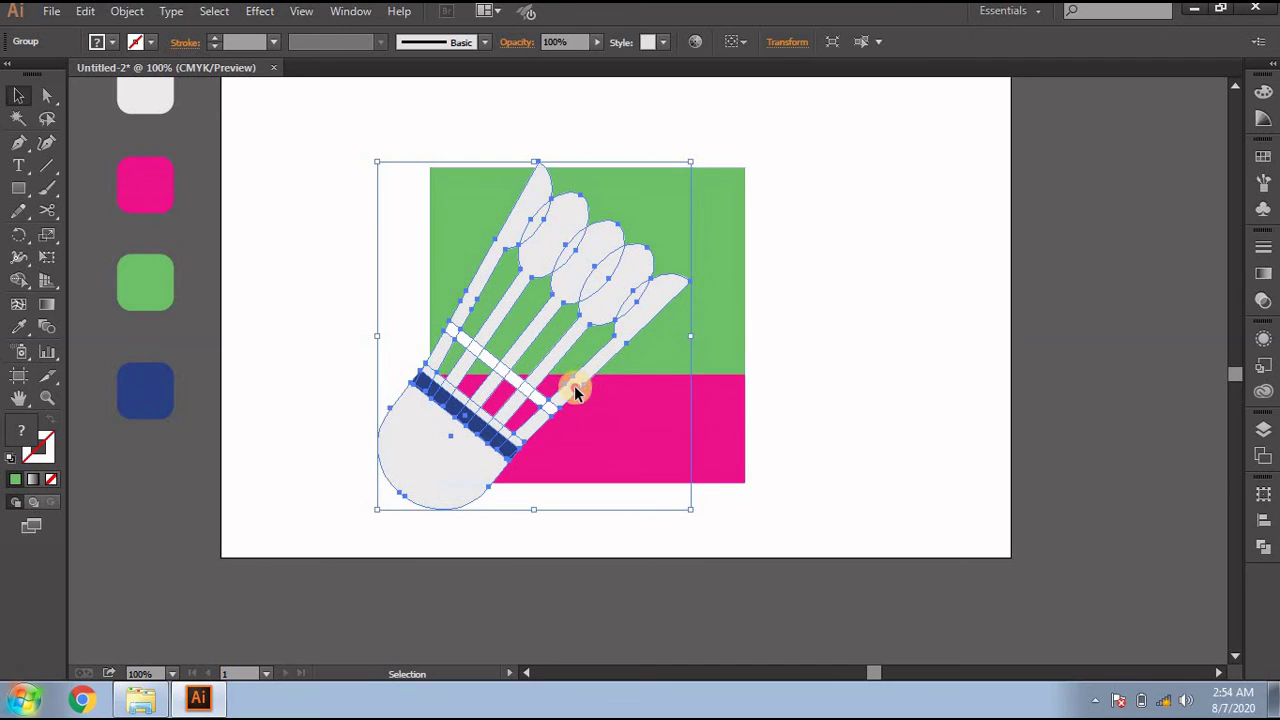
left_click_drag(571, 386, 585, 400)
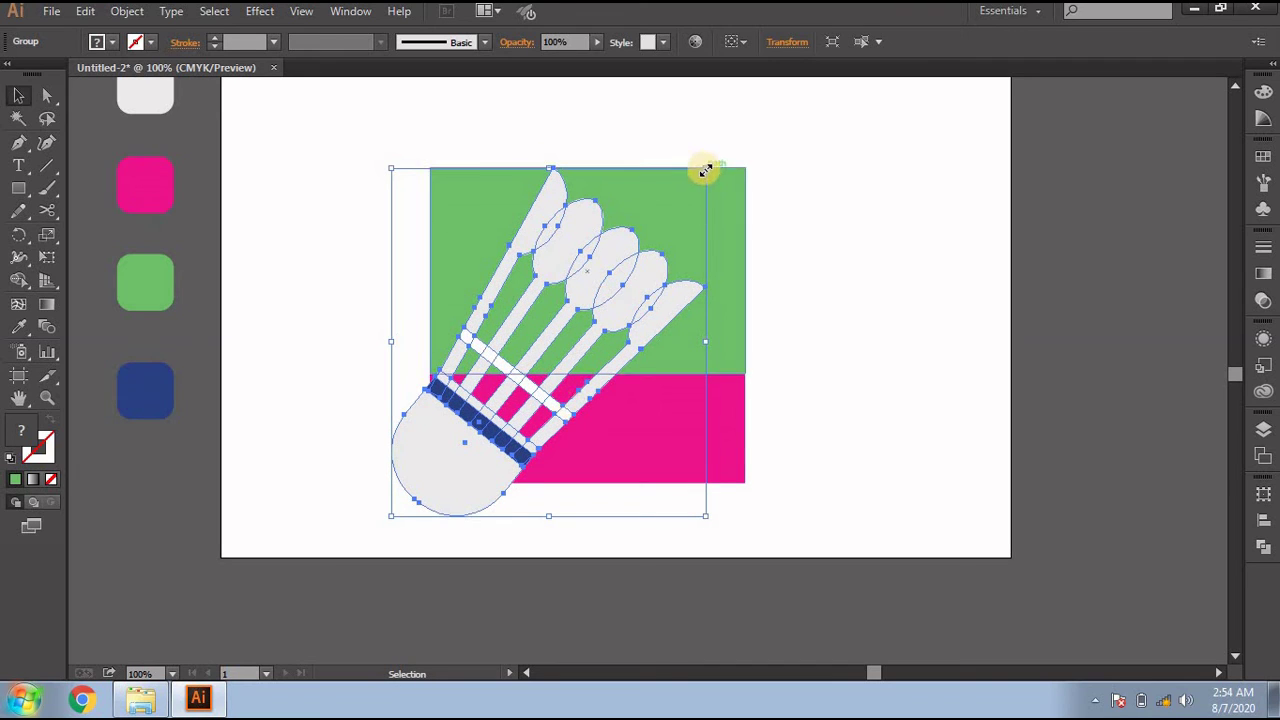
left_click_drag(703, 171, 690, 185)
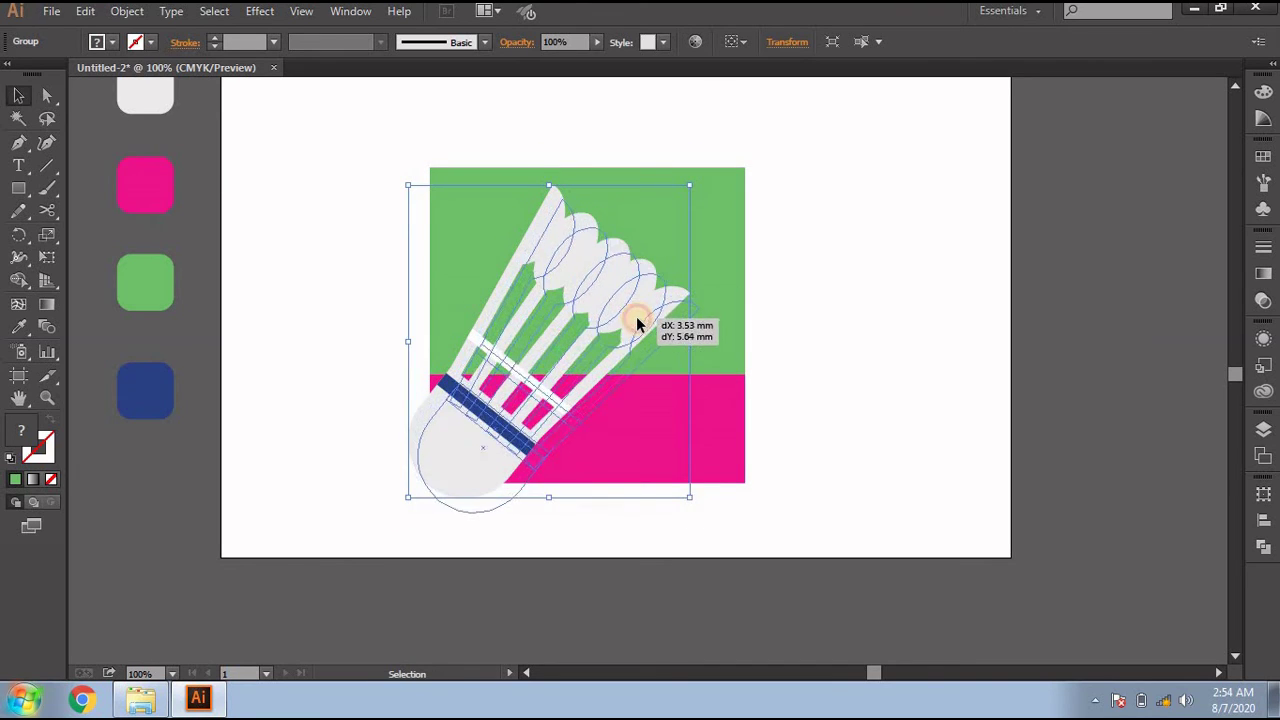
mouse_move(648, 300)
left_mouse_down()
mouse_move(636, 330)
mouse_move(622, 320)
left_mouse_up()
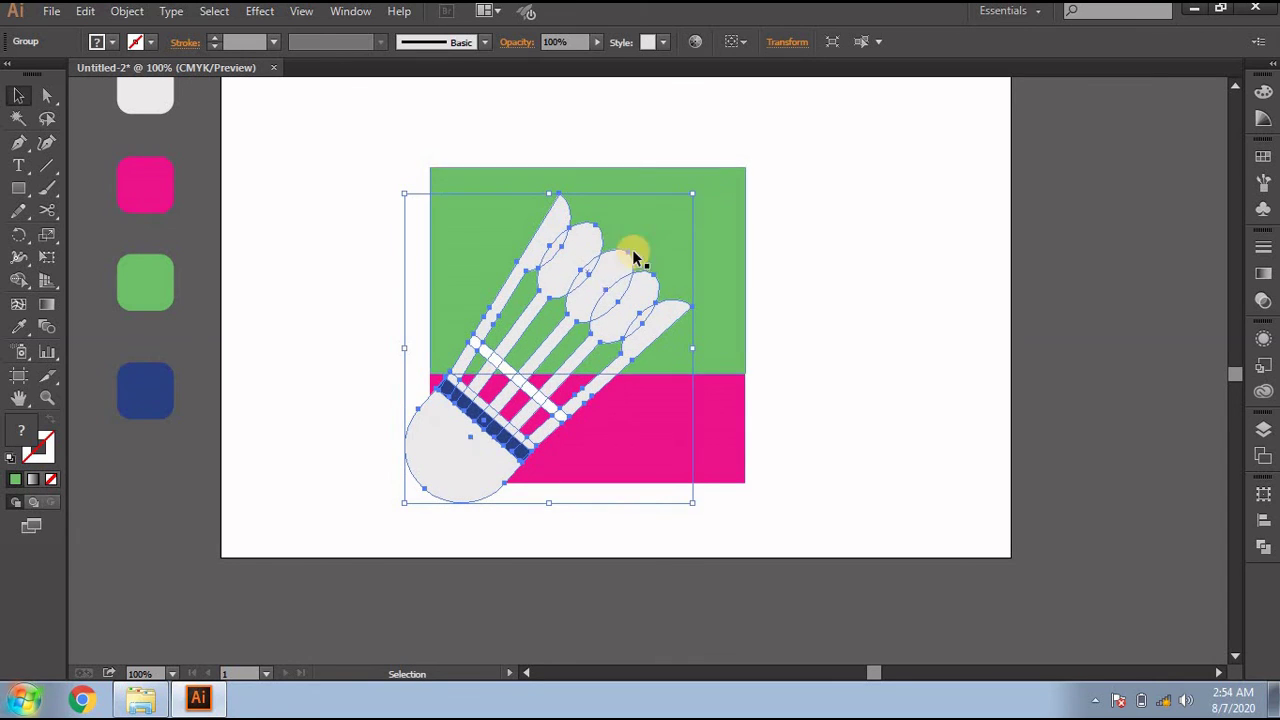
mouse_move(608, 277)
left_mouse_down()
mouse_move(597, 298)
mouse_move(632, 305)
left_mouse_up()
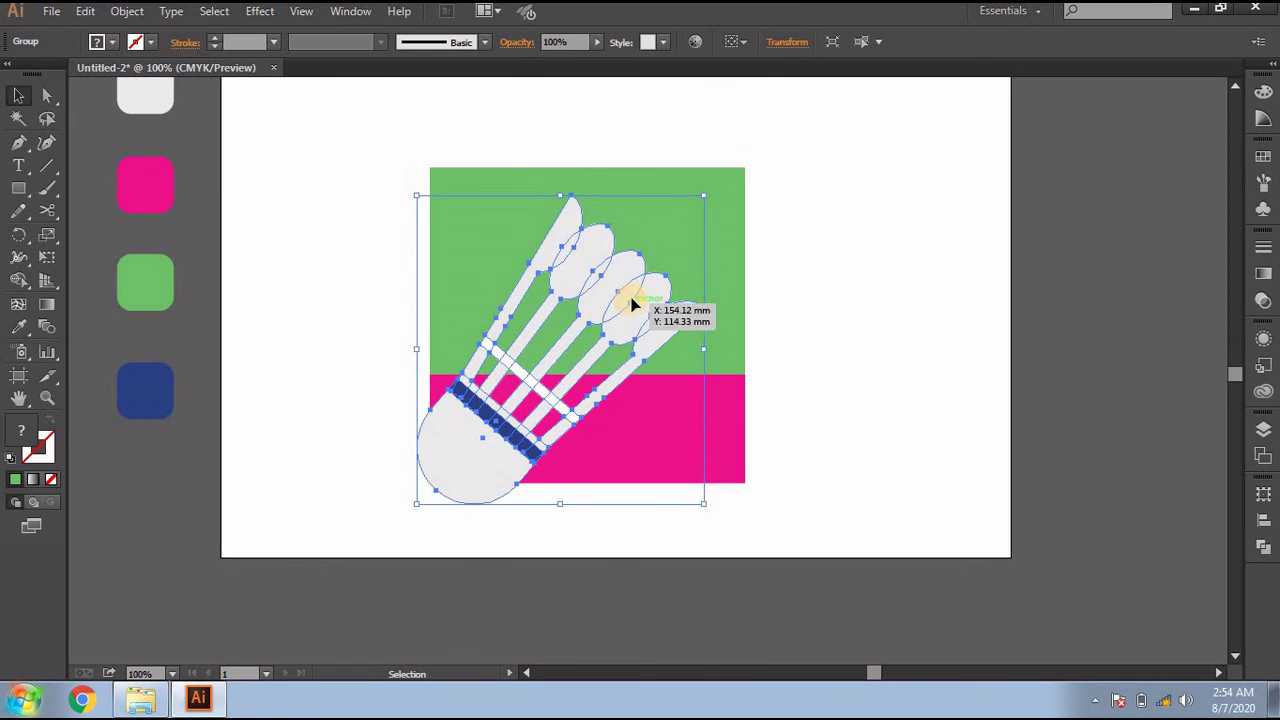
left_click(302, 352)
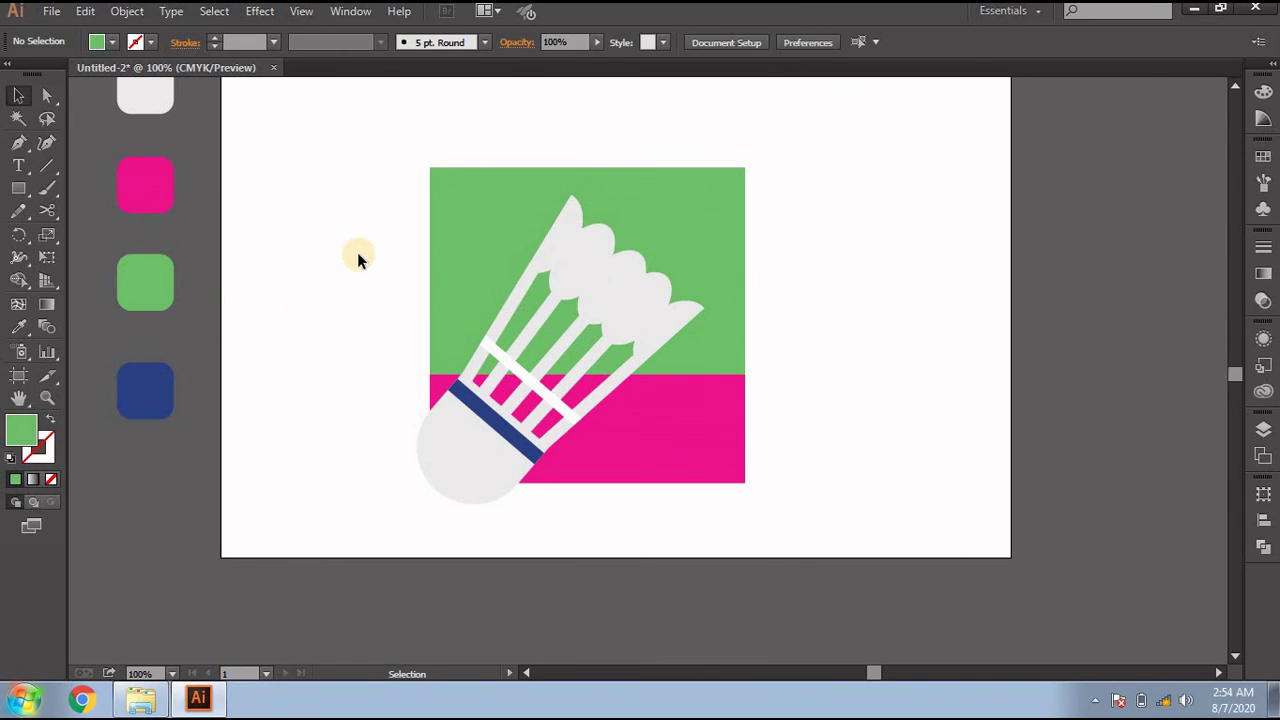
Try recolouring the green top rectangle navy, then undo because both halves turned navy.
left_click_drag(543, 354, 422, 287)
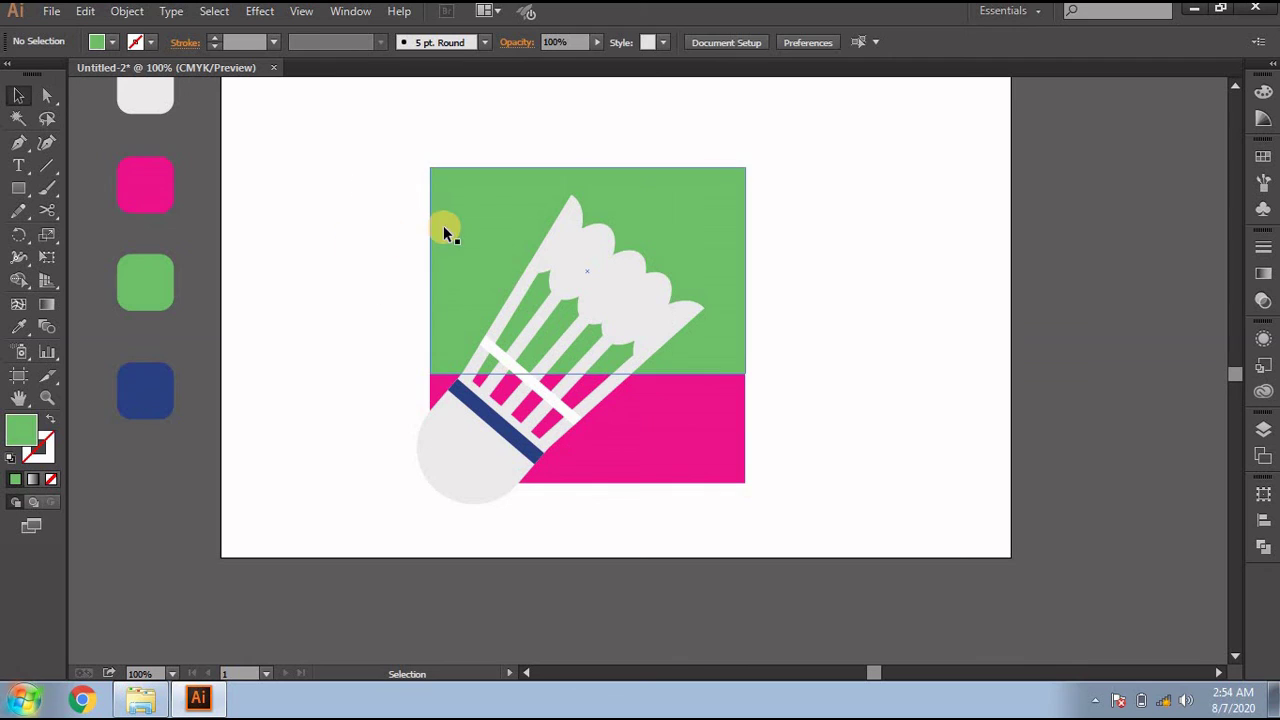
left_click(444, 225)
key("i")
left_click(141, 390)
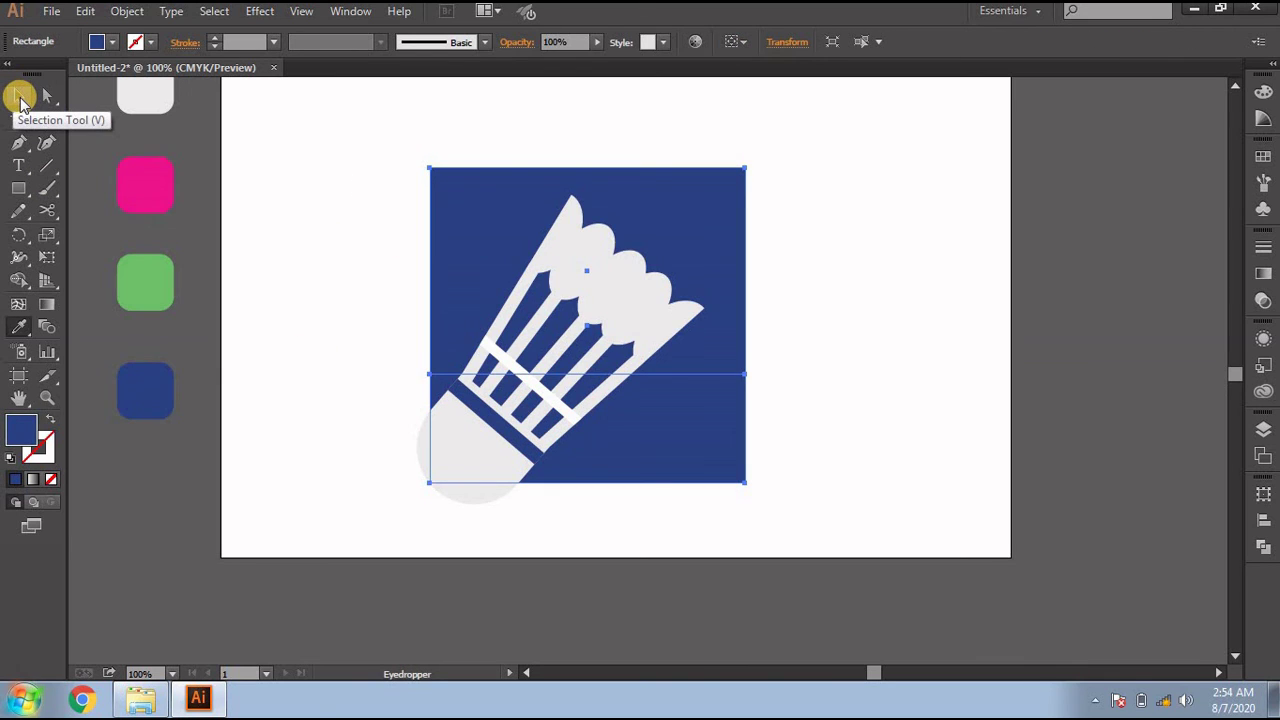
left_click(20, 97)
left_click(480, 221)
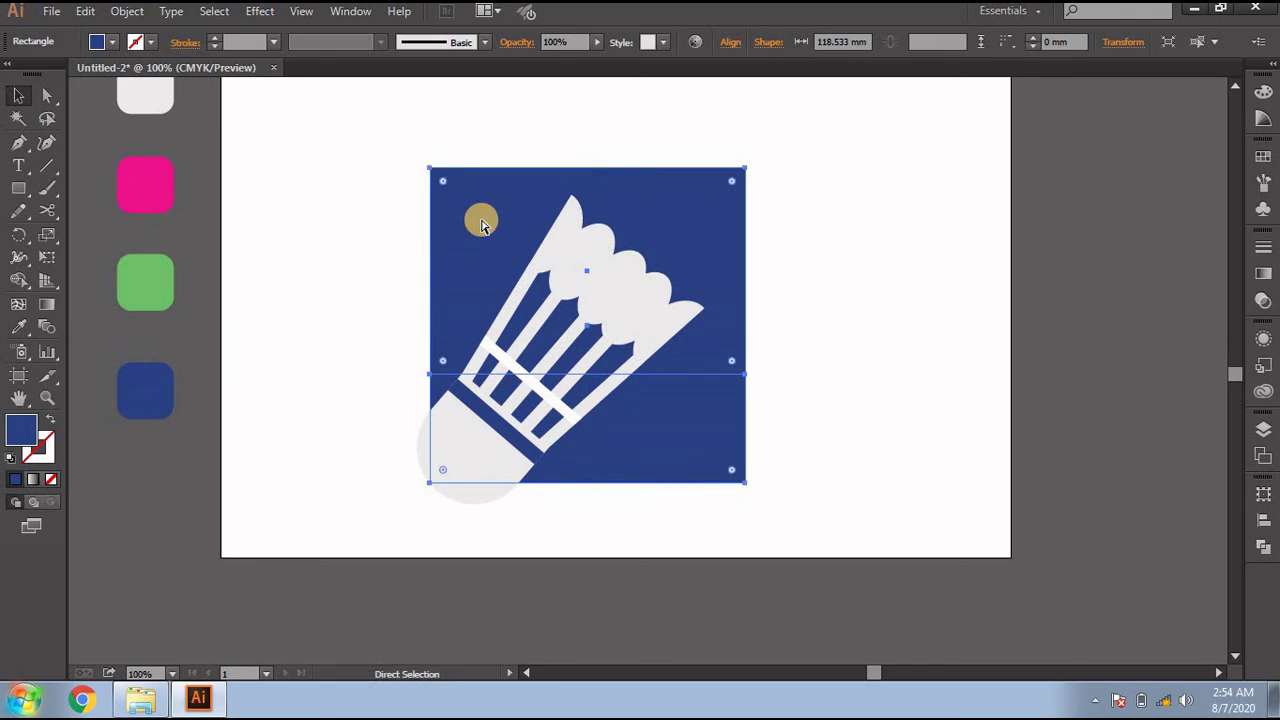
key("ctrl+z")
Ungroup the background and fill only the top rectangle with the navy swatch.
right_click(480, 219)
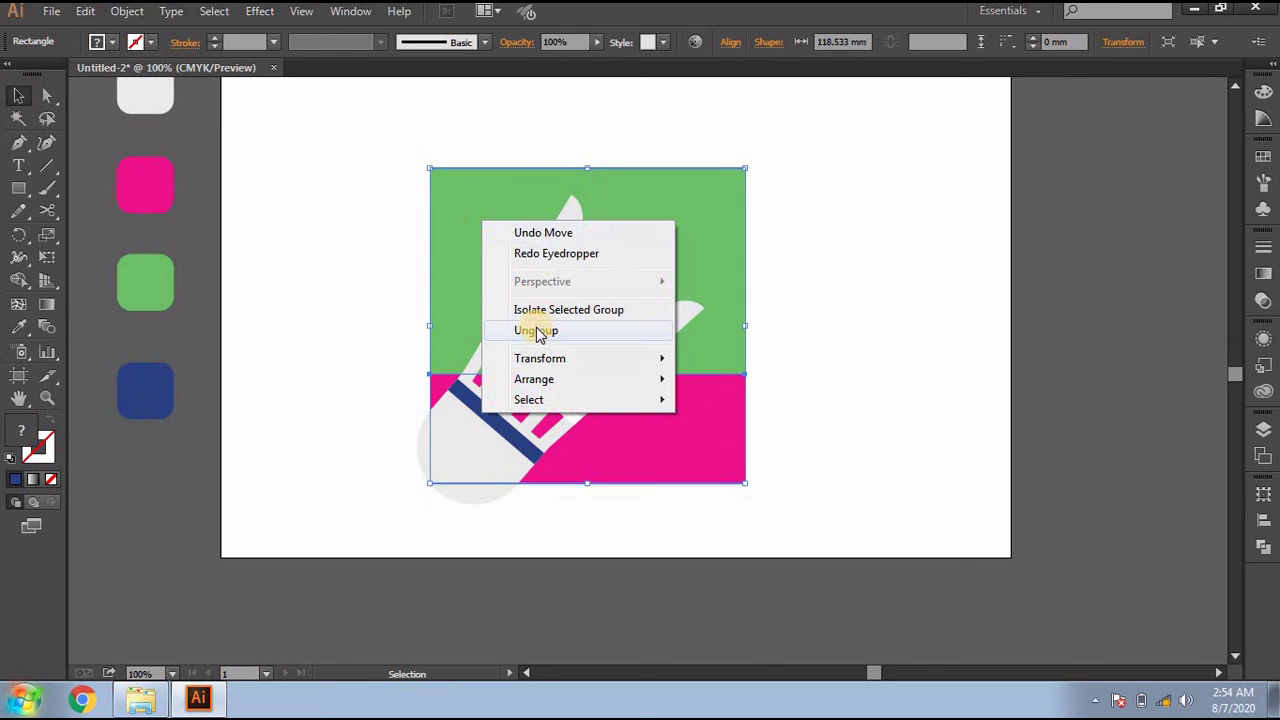
left_click(537, 331)
key("ctrl+shift+a")
left_click(713, 250)
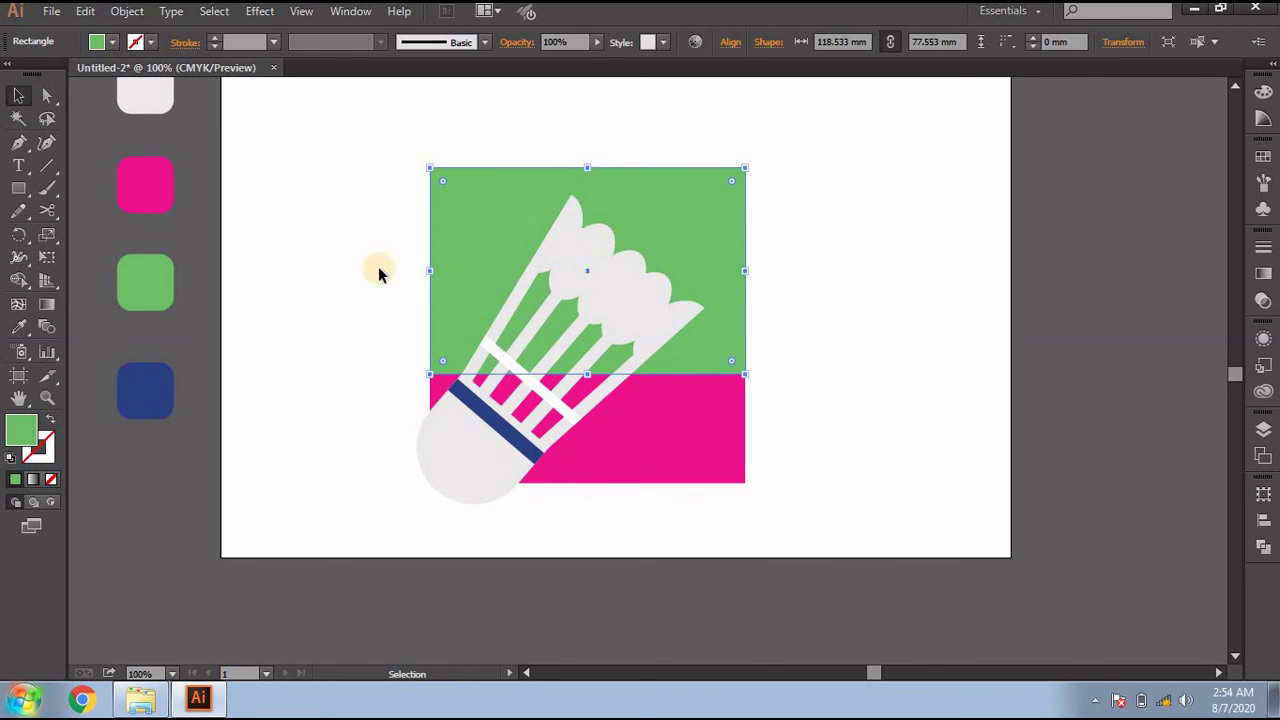
key("i")
left_click(155, 378)
left_click(20, 97)
left_click(319, 168)
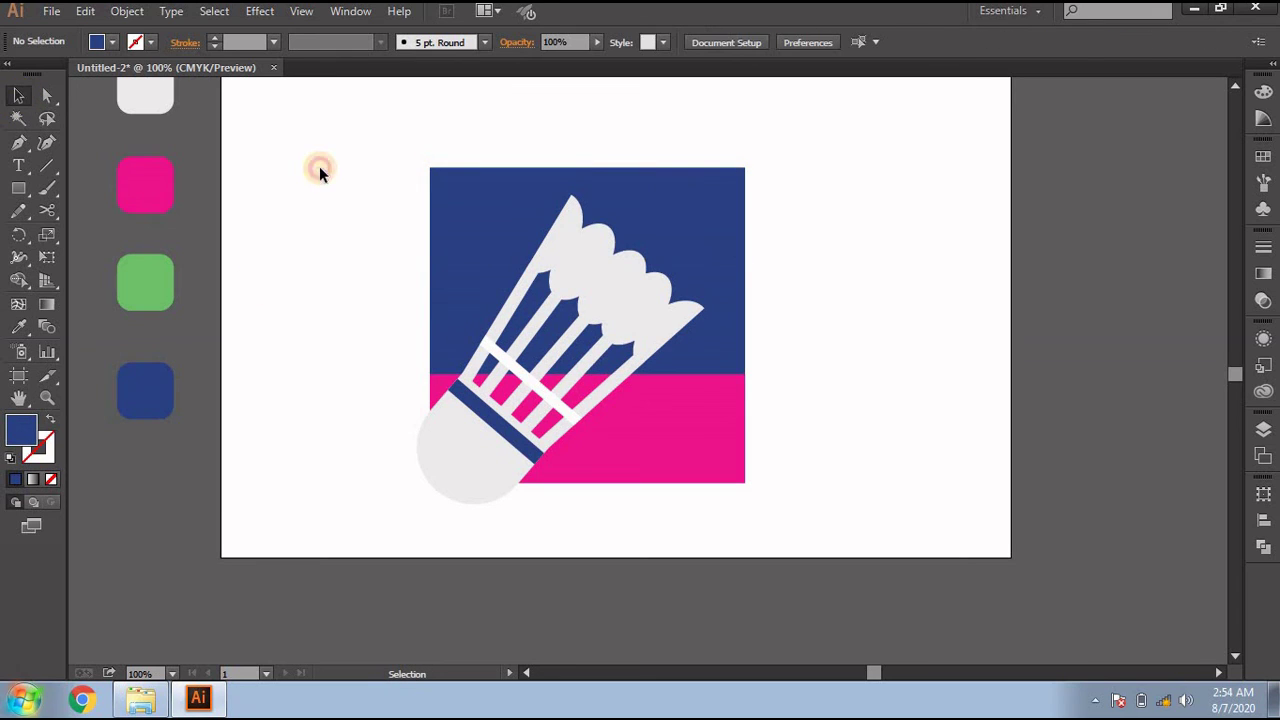
Group the shuttlecock and the navy-and-pink background into one group.
left_click_drag(336, 116, 867, 533)
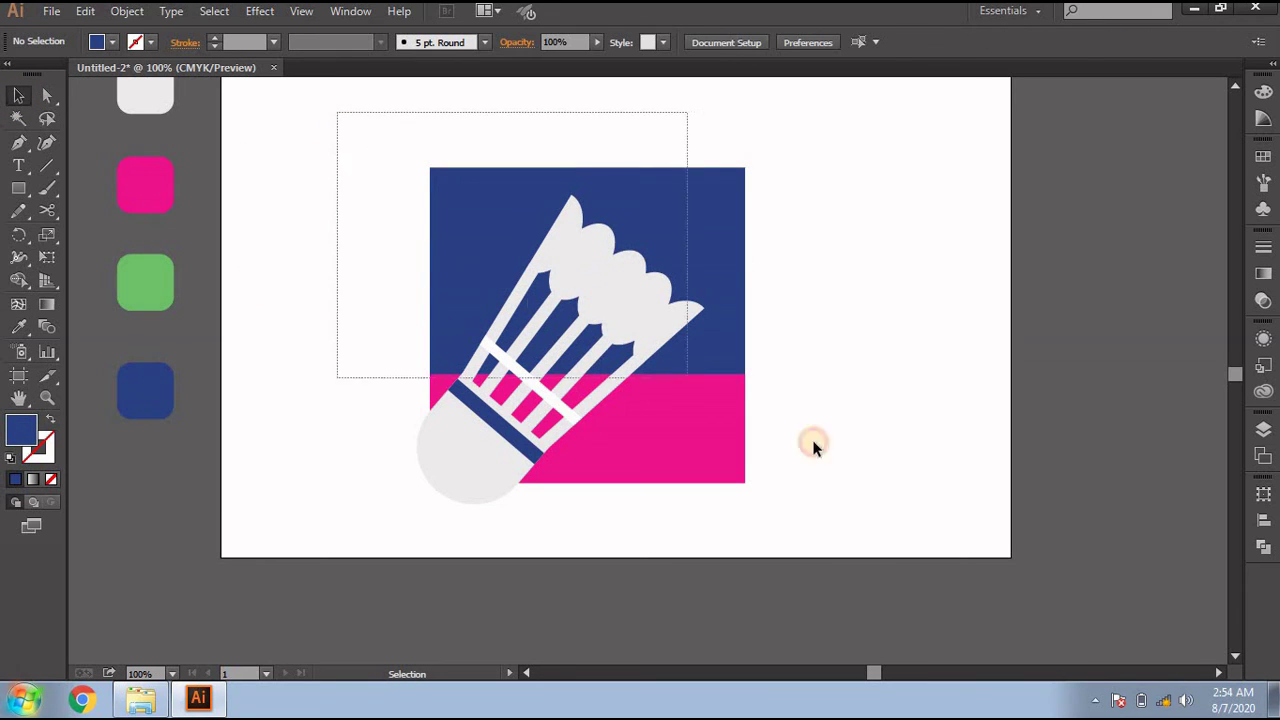
right_click(640, 302)
left_click(687, 390)
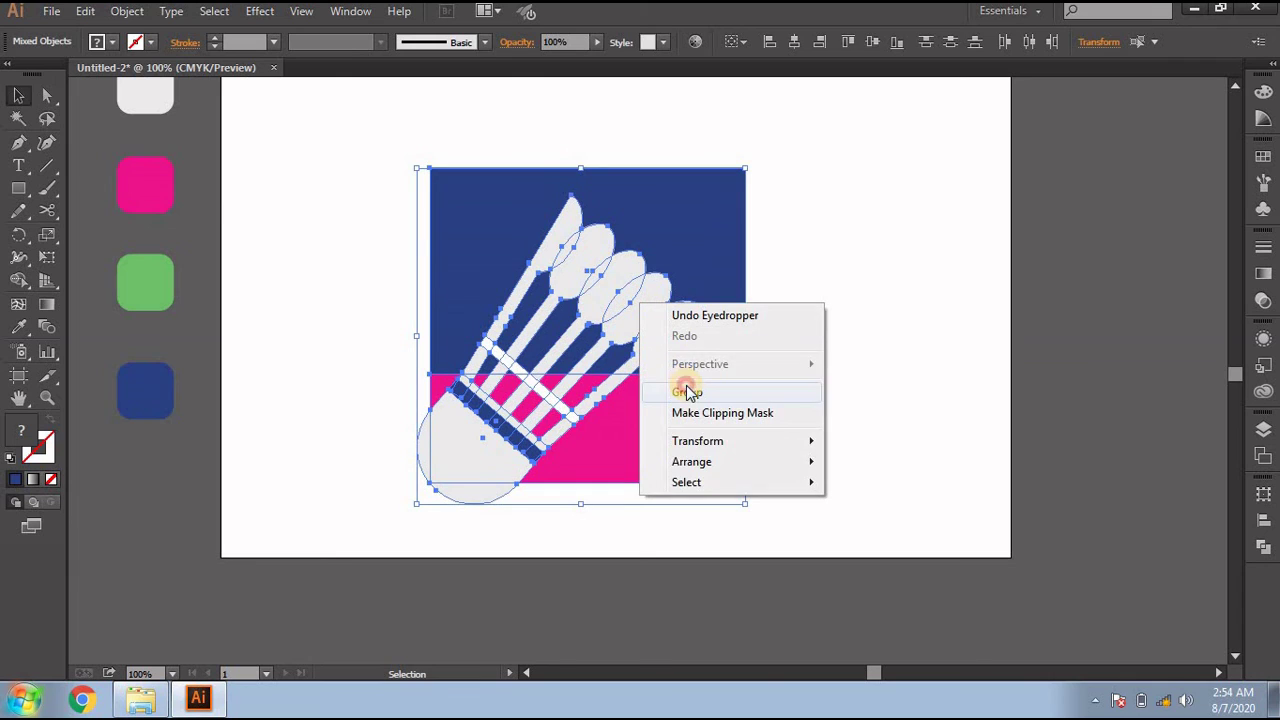
left_click(838, 386)
Draw a rectangle covering the background square and round all four corners.
left_click(18, 188)
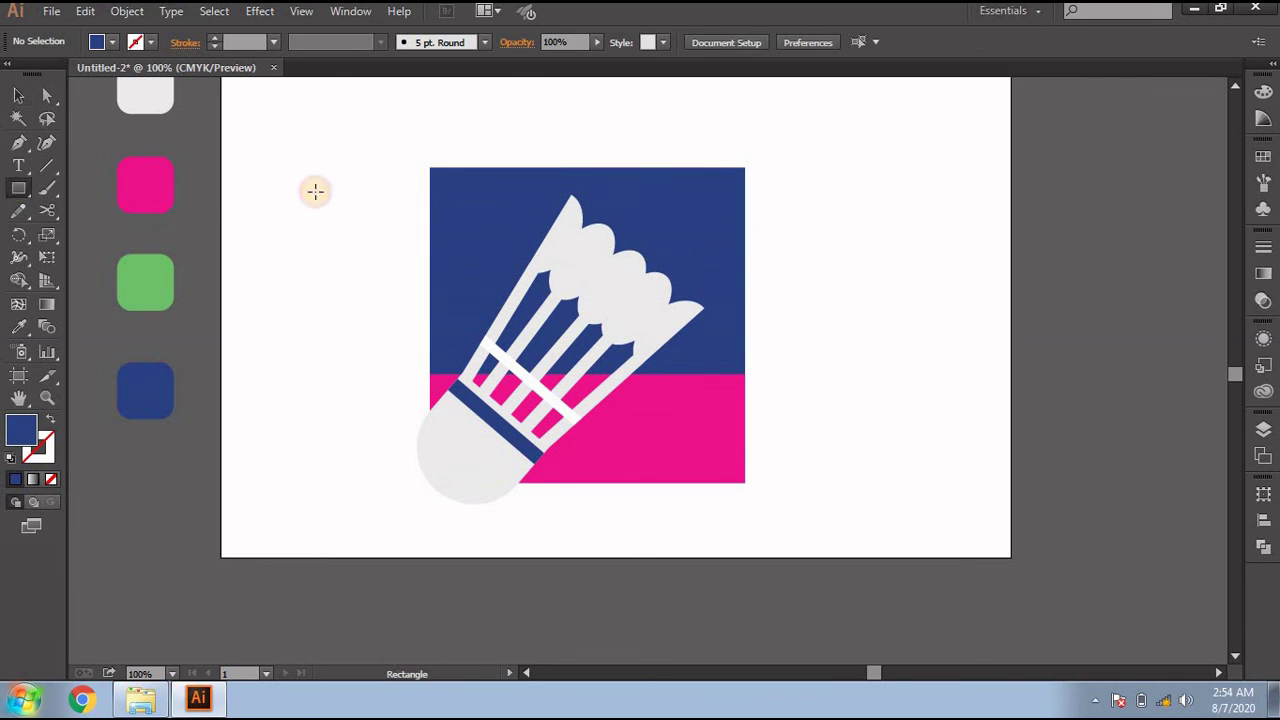
mouse_move(430, 168)
left_mouse_down()
mouse_move(540, 321)
mouse_move(746, 483)
left_mouse_up()
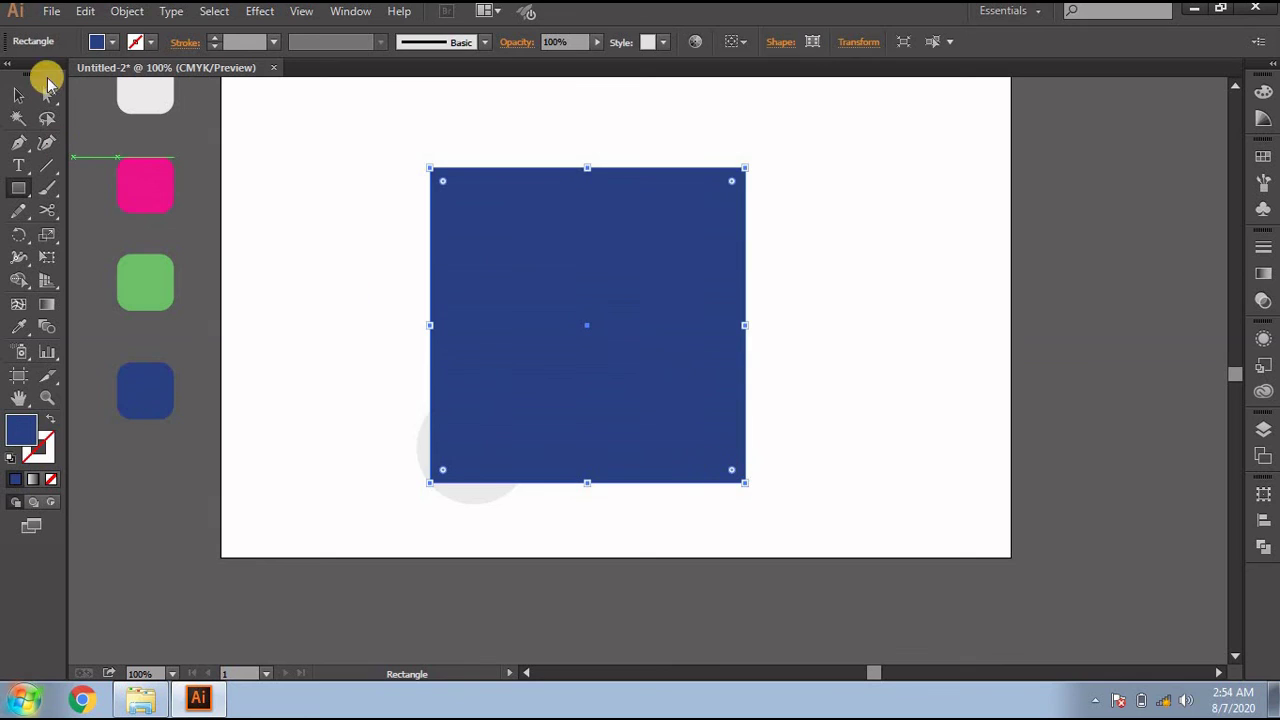
left_click(50, 97)
mouse_move(444, 187)
left_mouse_down()
mouse_move(458, 201)
mouse_move(343, 200)
left_mouse_up()
left_click(350, 180)
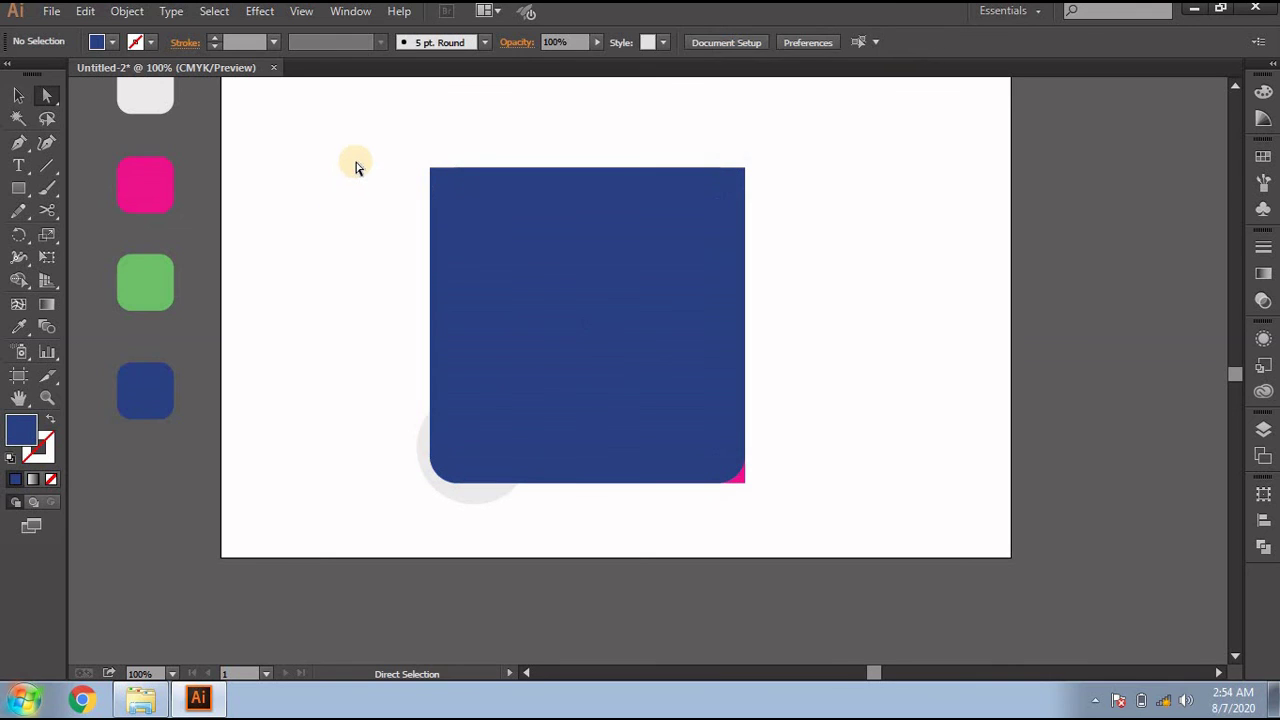
Make a clipping mask of the artwork using the rounded rectangle.
left_click_drag(353, 137, 832, 532)
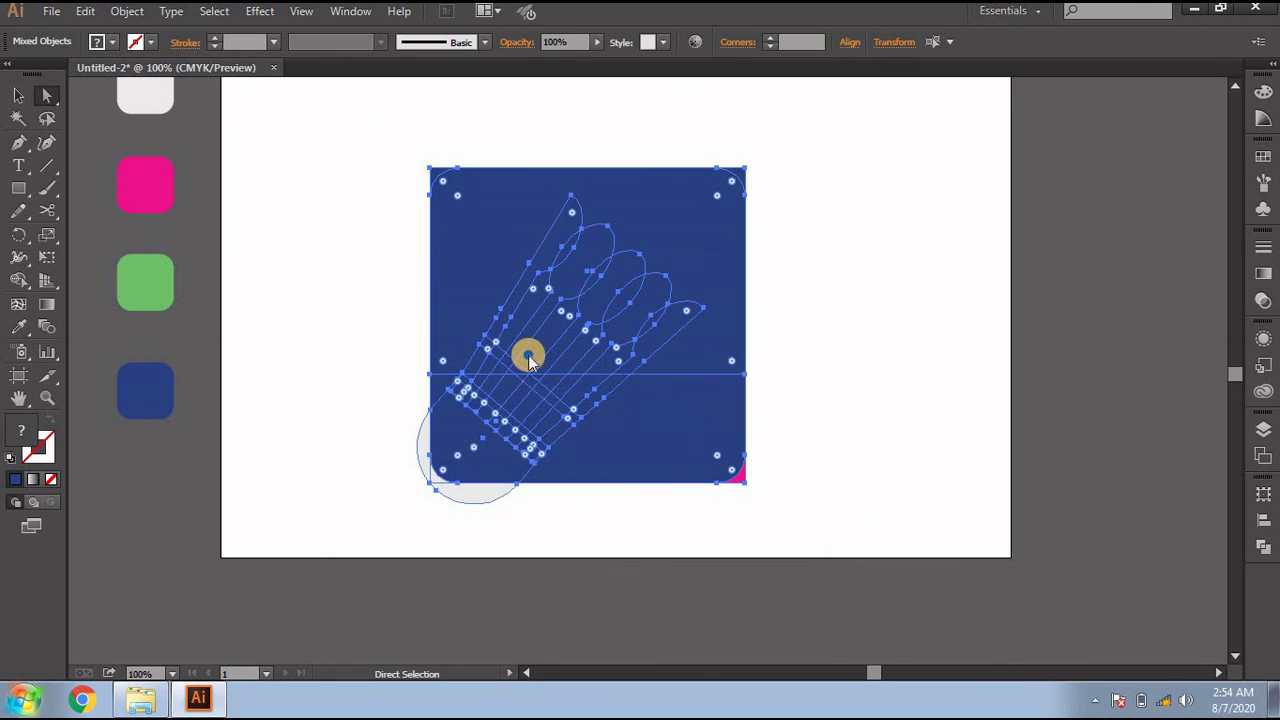
right_click(528, 355)
left_click(603, 466)
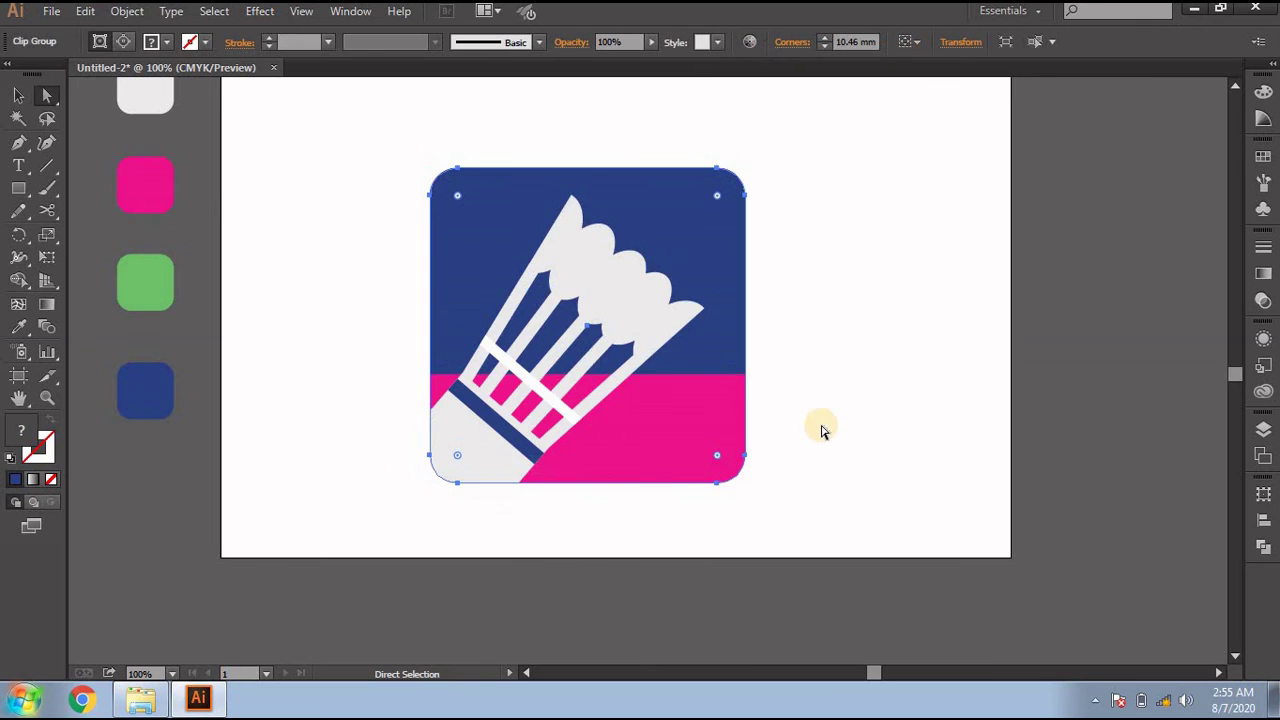
left_click(817, 424)
scroll(817, 424, "up", 1)
Accidentally move the pink band up, then undo the move.
left_click_drag(727, 435, 748, 398)
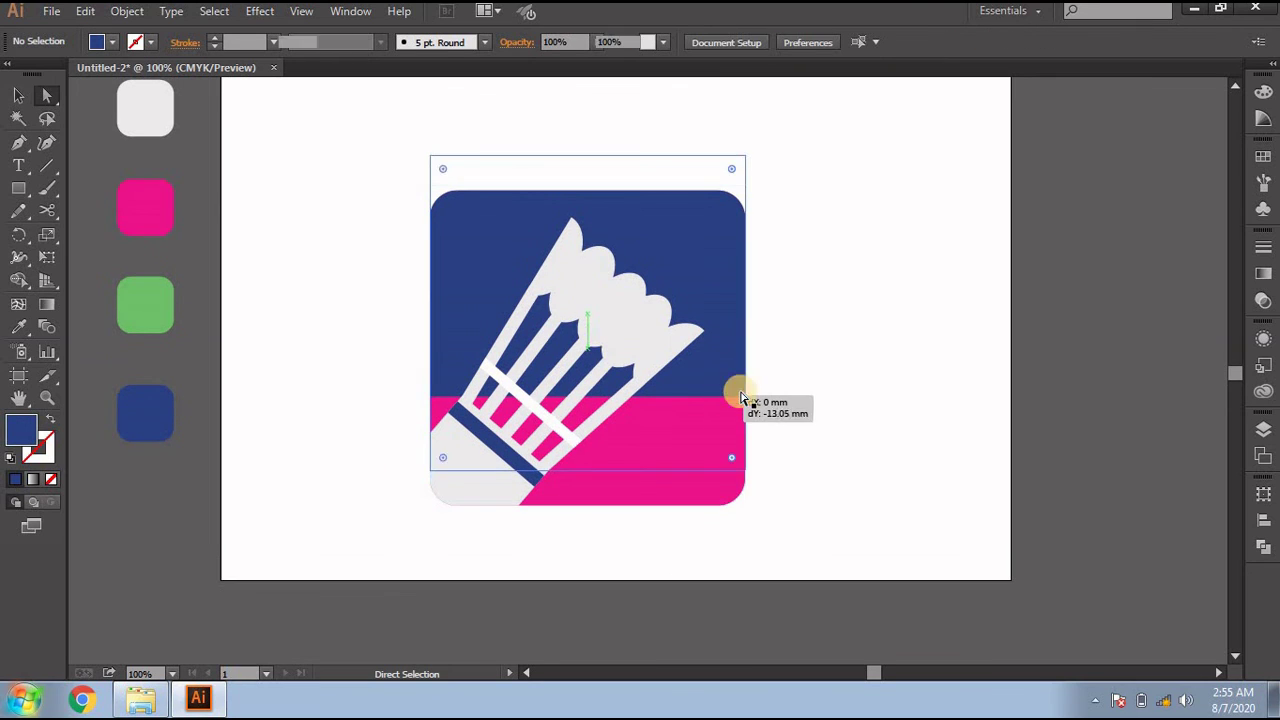
left_click(780, 377)
left_click(727, 423)
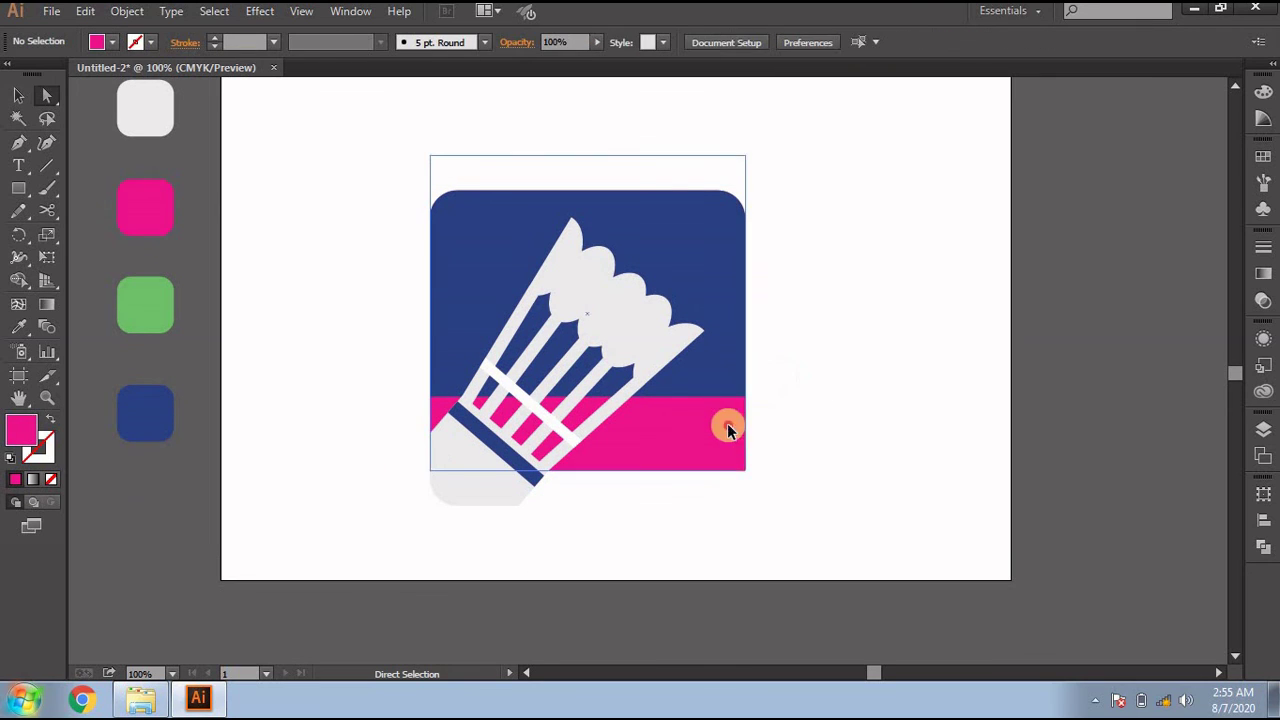
left_click(778, 513)
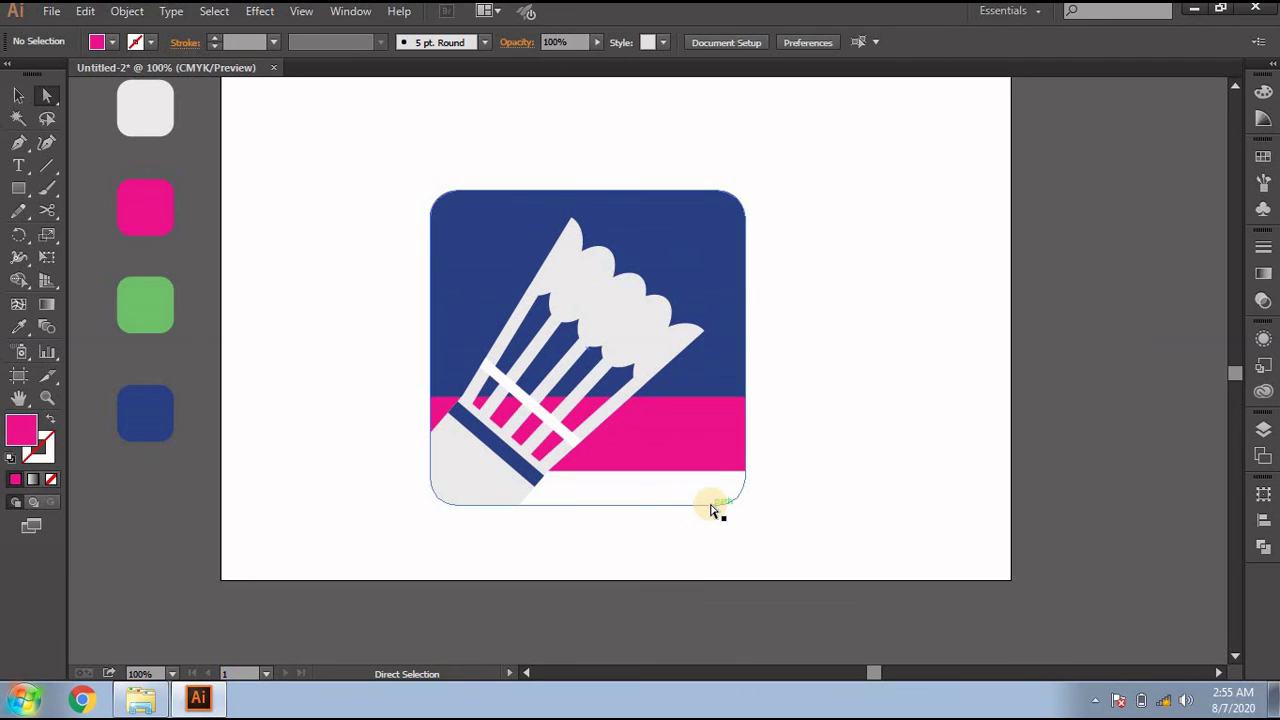
key("ctrl+z")
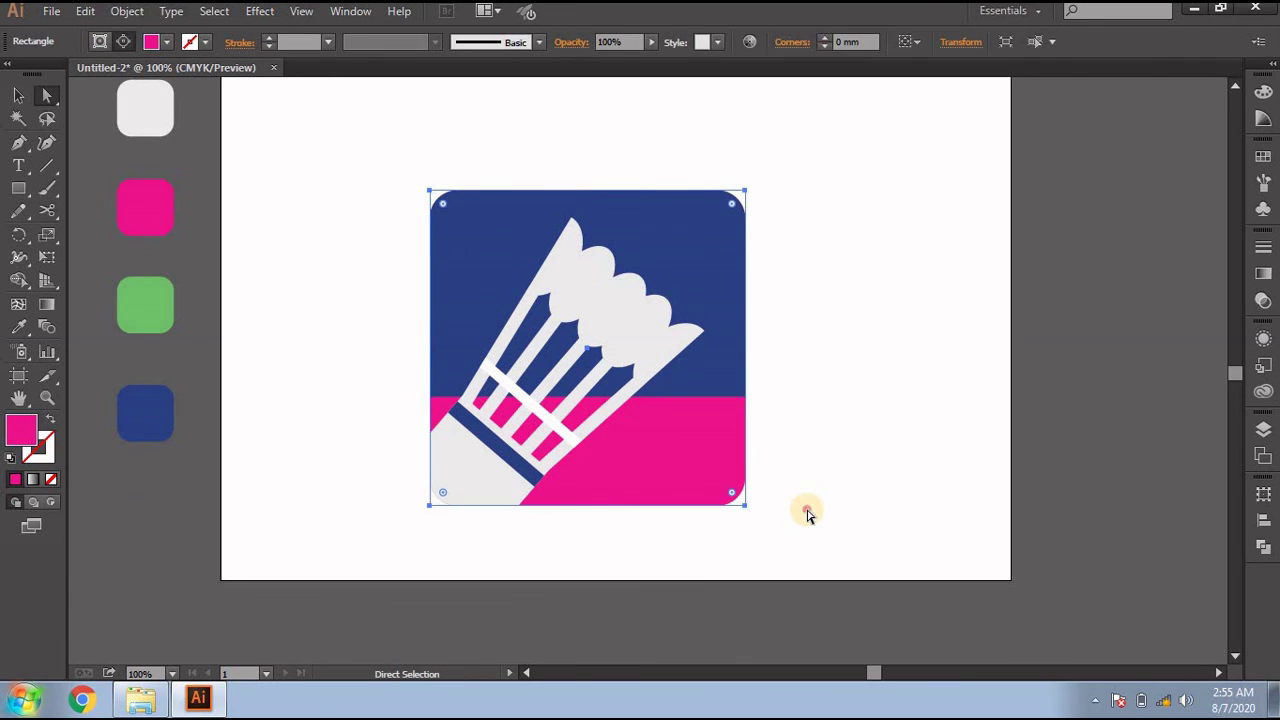
left_click(826, 178)
Move the icon group up, enlarge it from the bottom-right corner, and switch to full-screen view.
left_click_drag(825, 170, 366, 552)
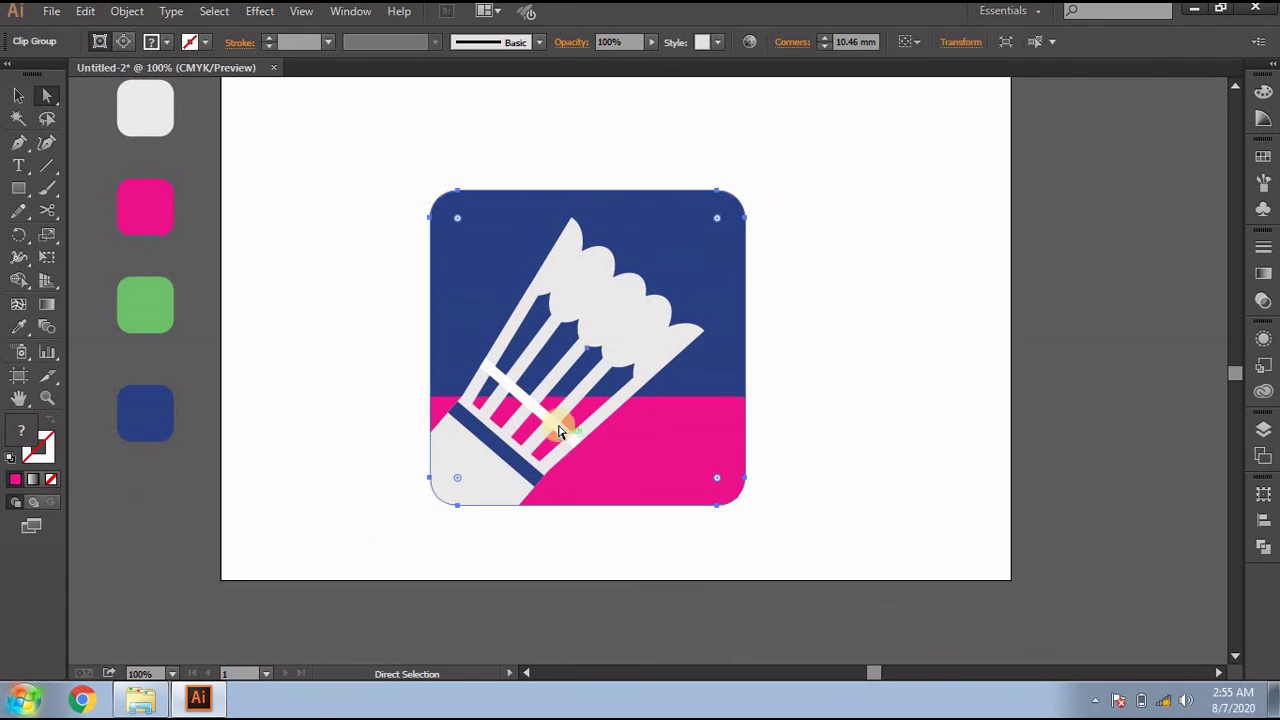
left_click(561, 375)
left_click_drag(558, 380, 560, 345)
left_click(752, 468)
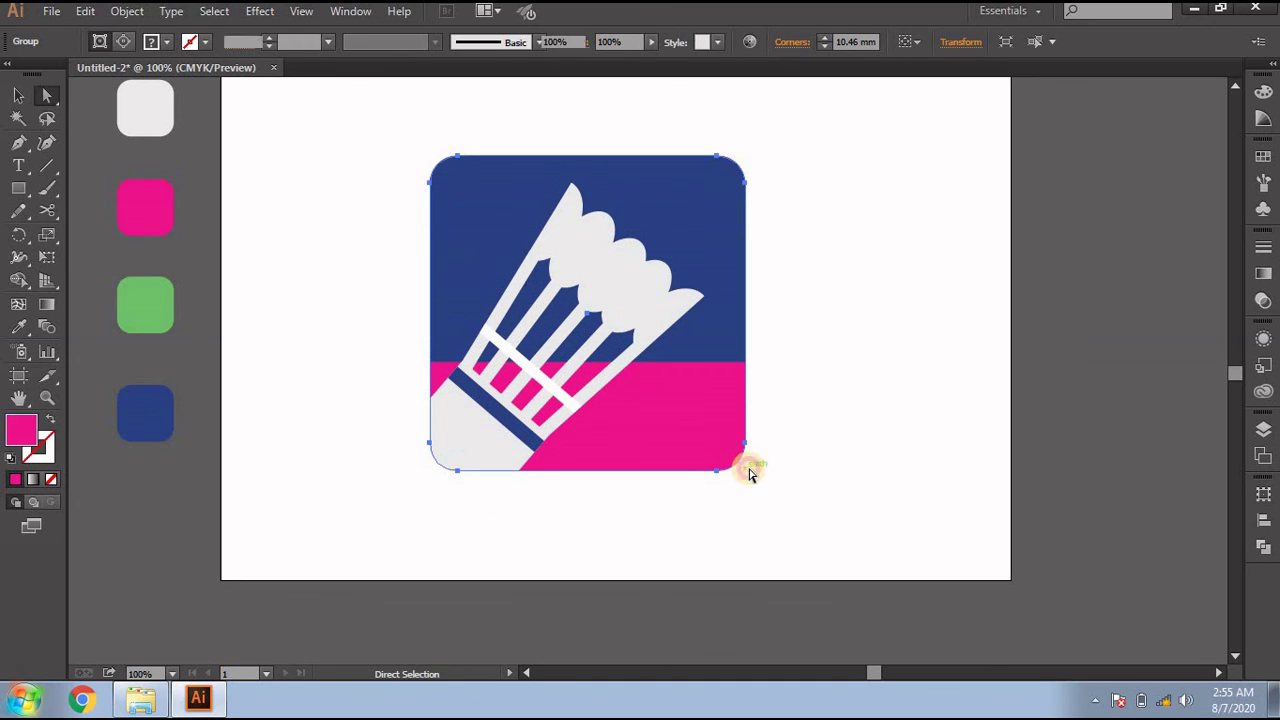
left_click(18, 95)
left_click(592, 358)
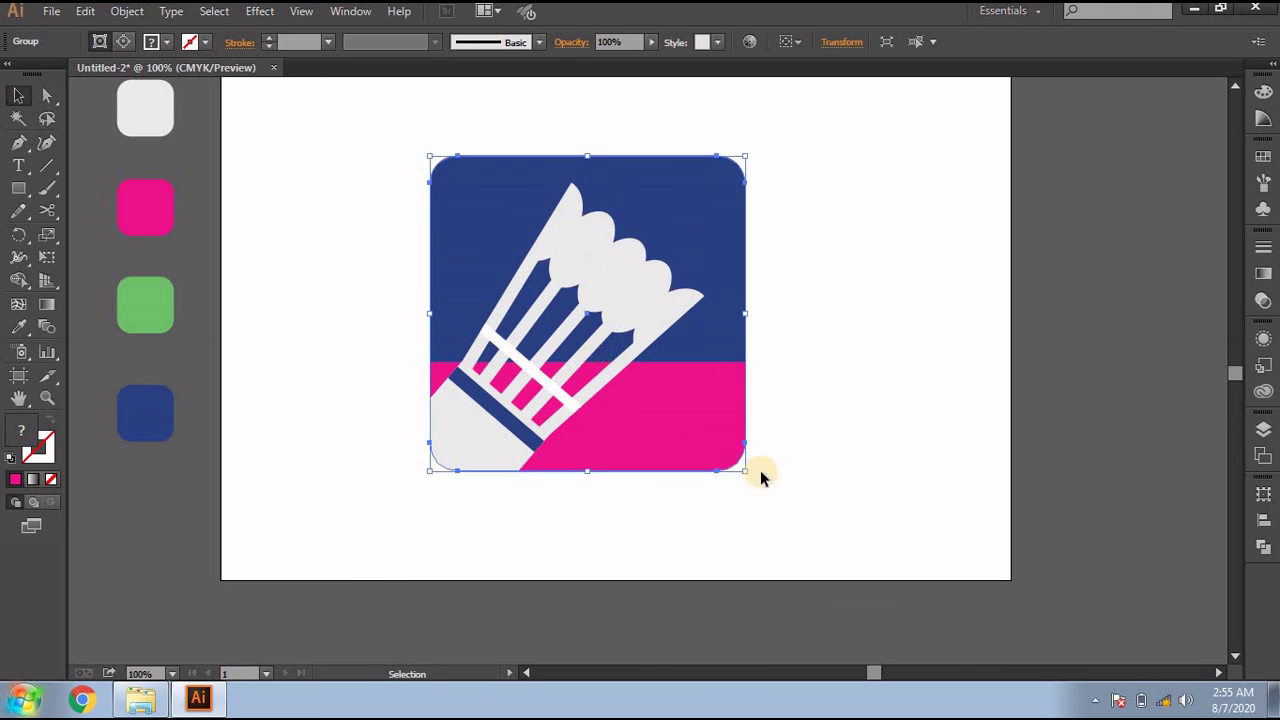
left_click_drag(745, 470, 787, 510)
mouse_move(677, 434)
left_mouse_down()
mouse_move(686, 420)
mouse_move(649, 423)
left_mouse_up()
scroll(651, 446, "up", 1)
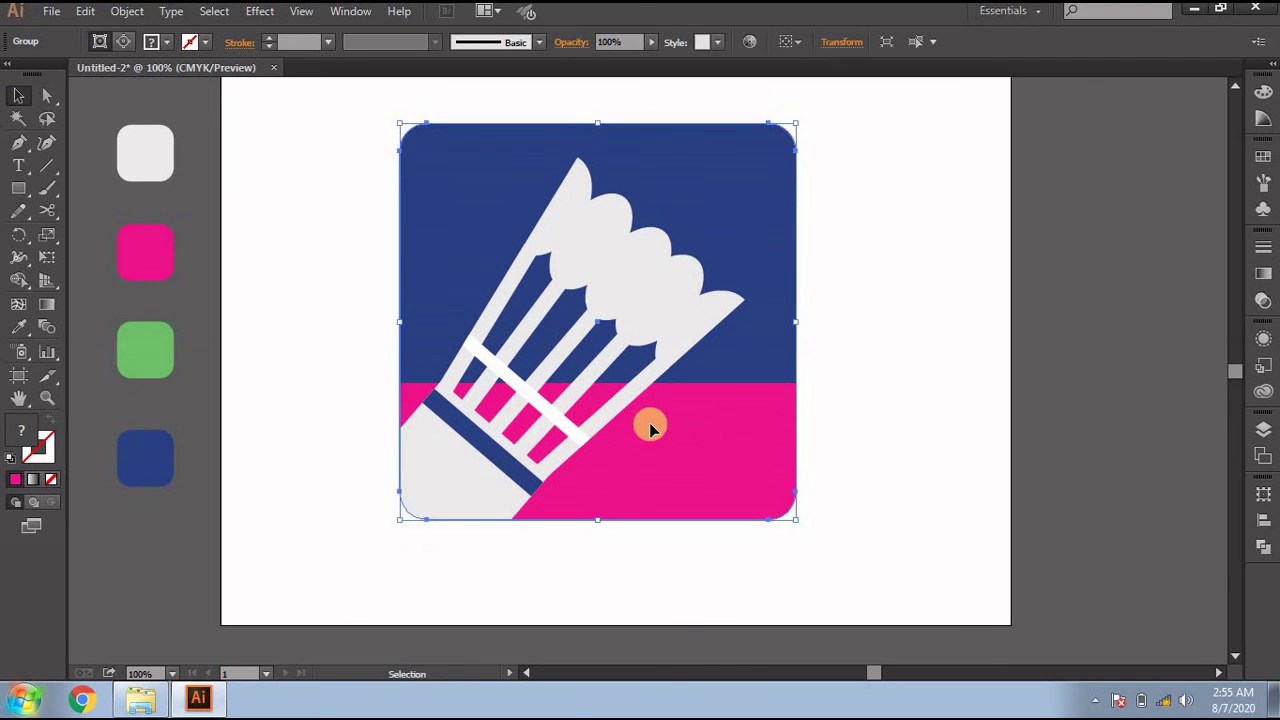
key("f")
key("ctrl+1")
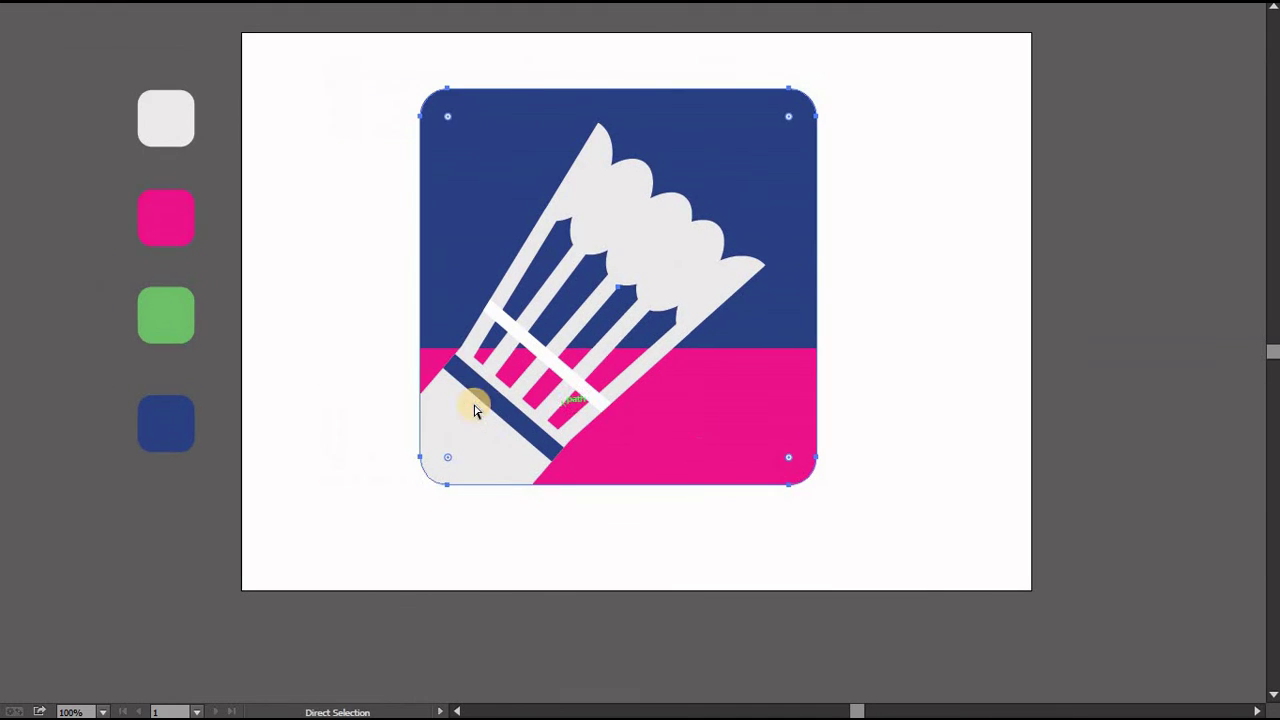